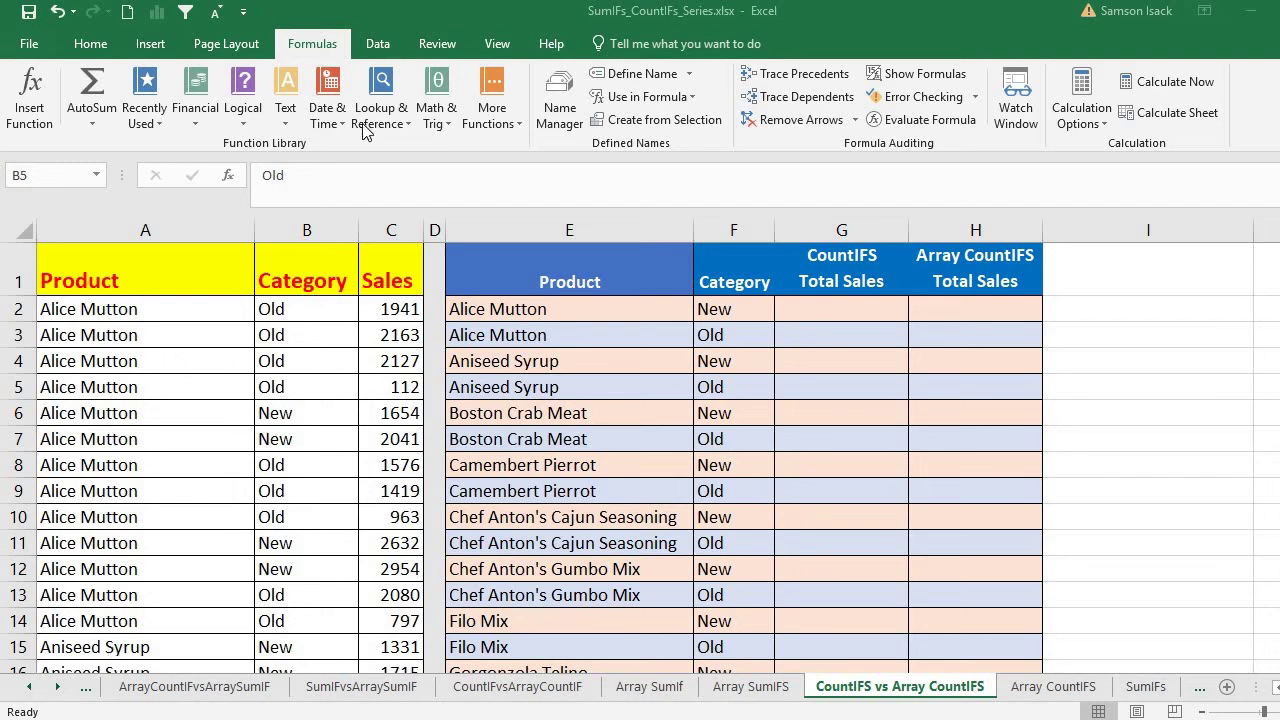
Examine the Product, Category and Sales columns of the source data from the headers down to the last row.
{"action": "left_click", "coordinate": [214, 308]}
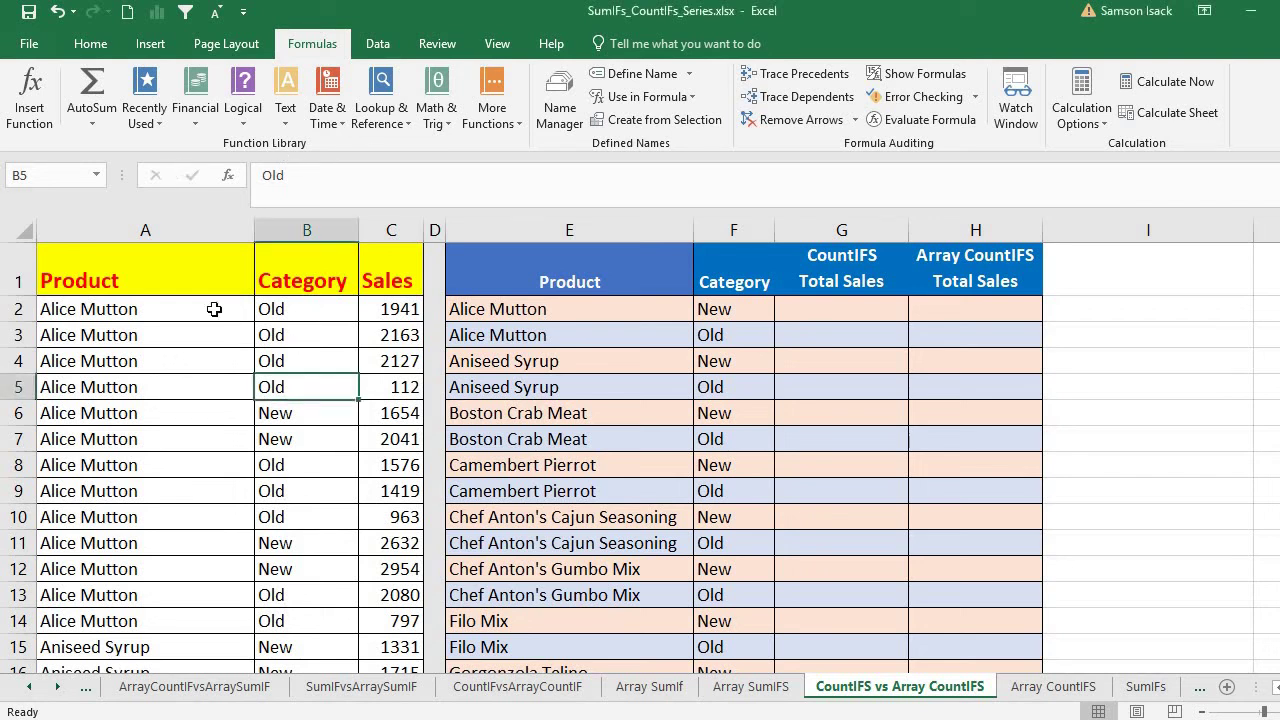
{"action": "left_click", "coordinate": [198, 228]}
{"action": "left_click", "coordinate": [160, 280]}
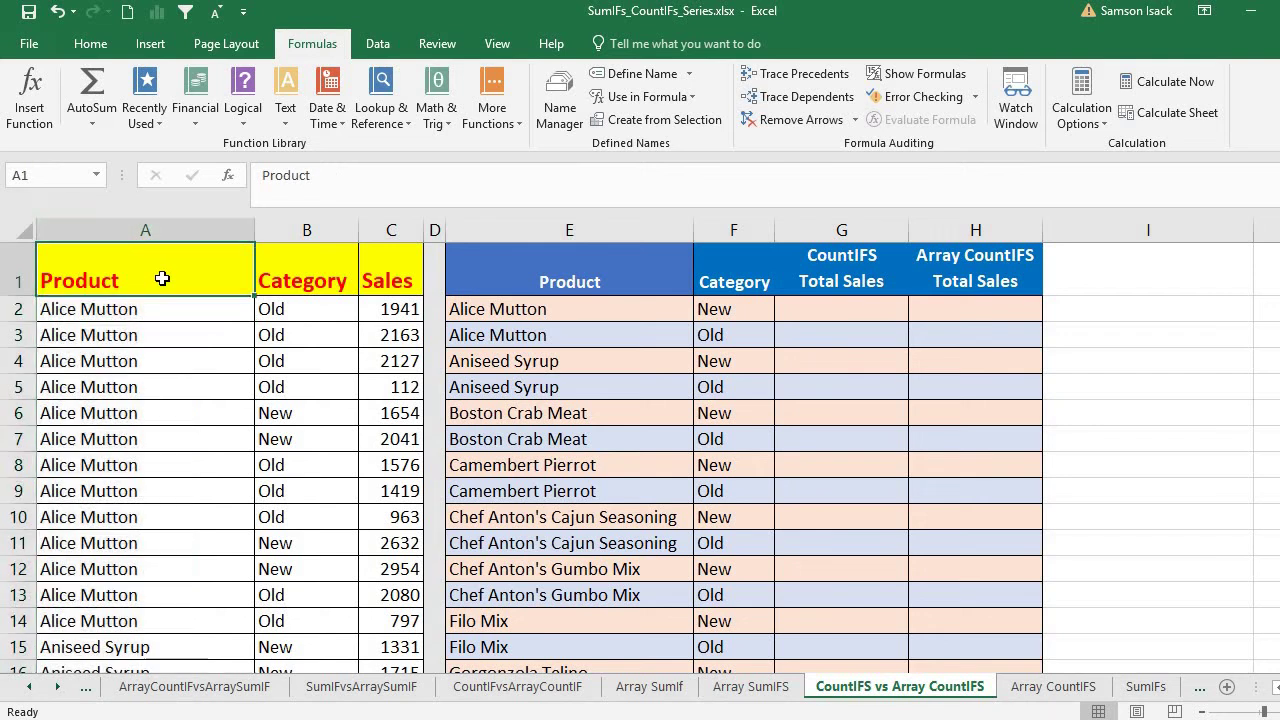
{"action": "left_click", "coordinate": [328, 260]}
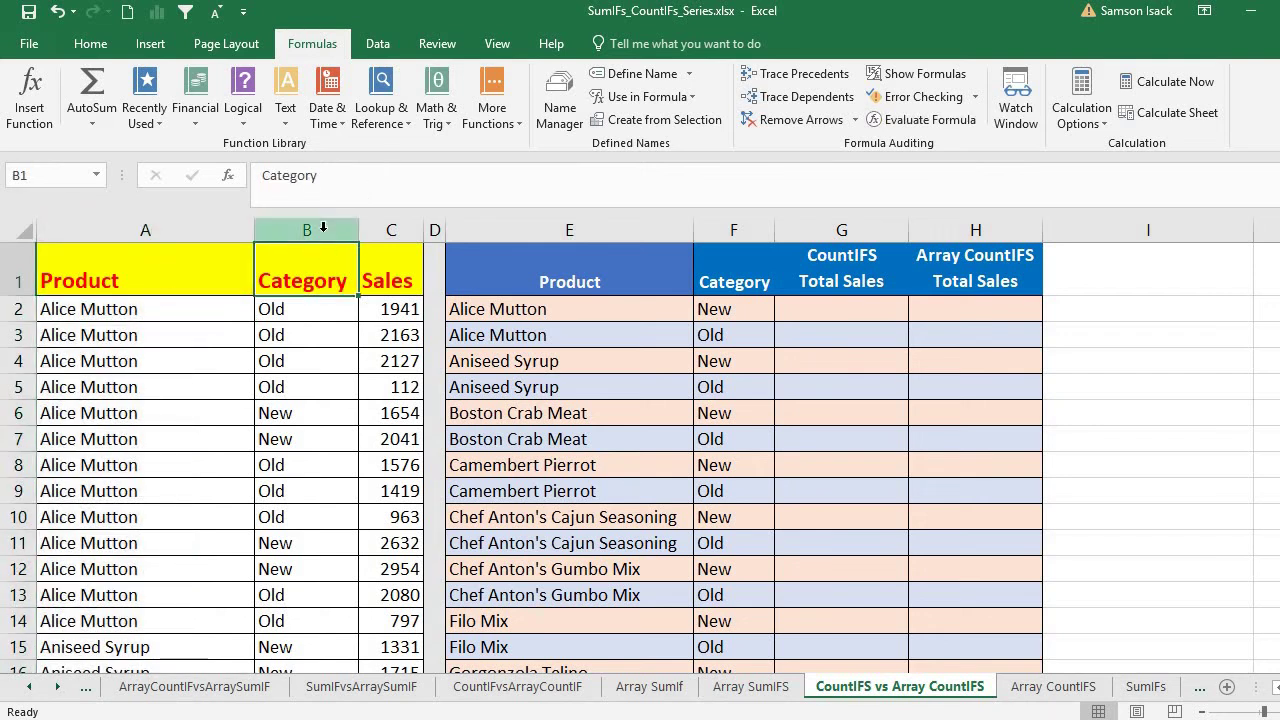
{"action": "left_click", "coordinate": [323, 228]}
{"action": "left_click", "coordinate": [390, 276]}
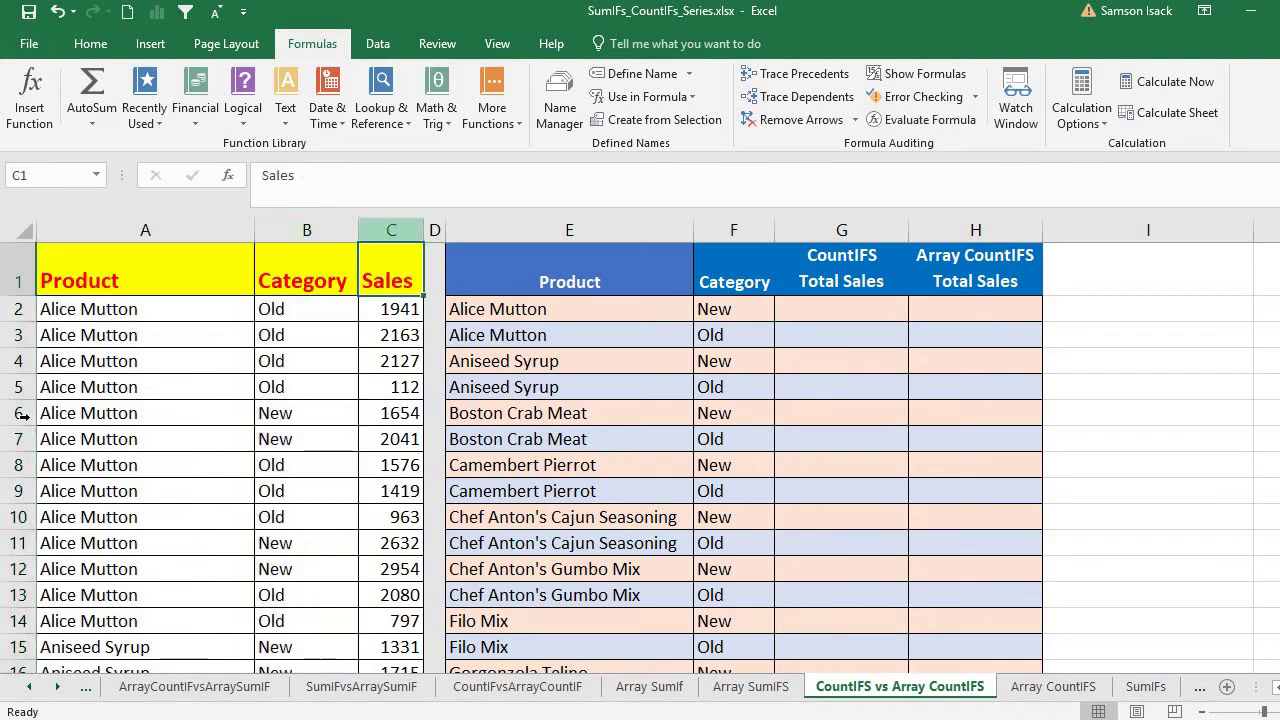
{"action": "left_click_drag", "start_coordinate": [130, 306], "coordinate": [140, 465]}
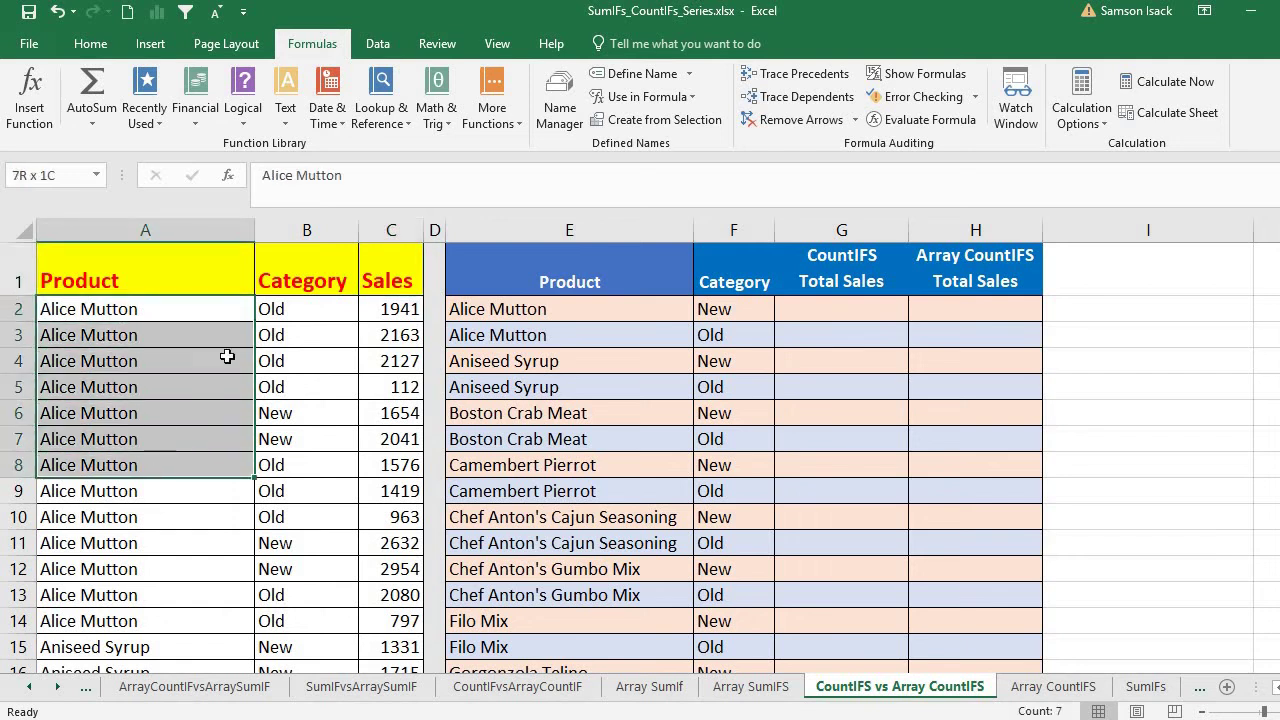
{"action": "left_click_drag", "start_coordinate": [274, 310], "coordinate": [295, 477]}
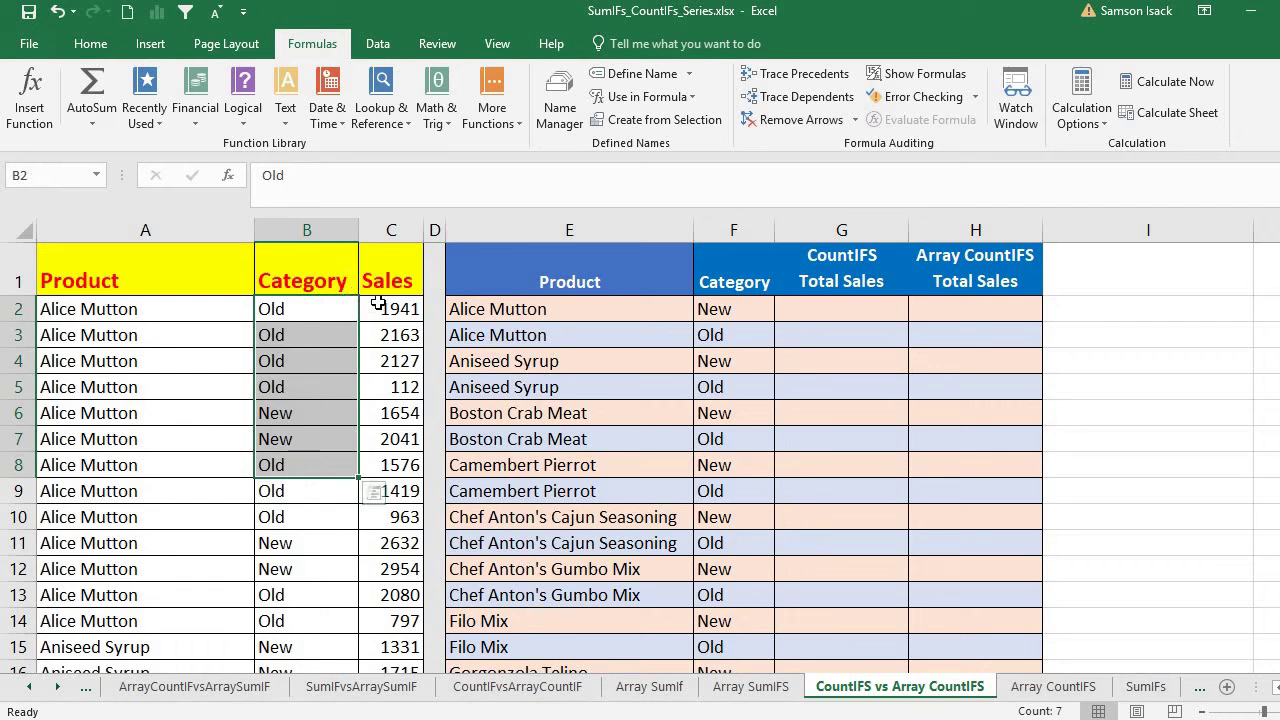
{"action": "left_click_drag", "start_coordinate": [376, 304], "coordinate": [390, 468]}
{"action": "left_click", "coordinate": [231, 489]}
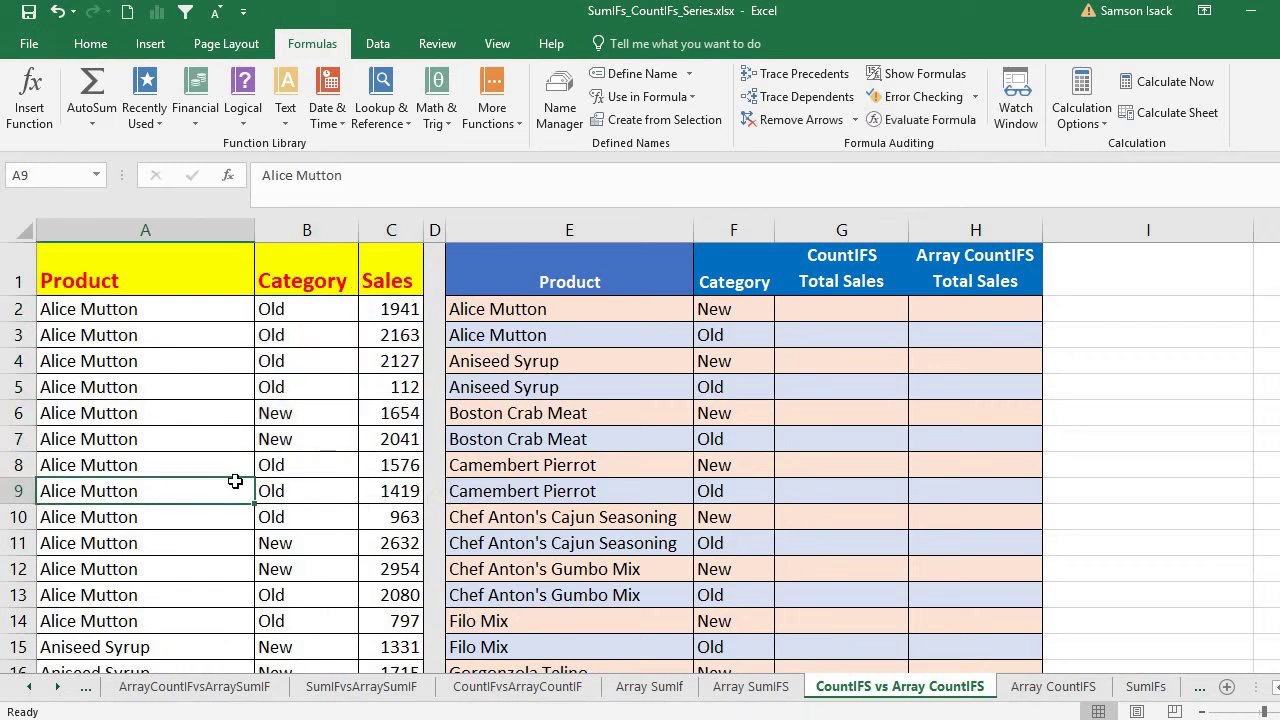
{"action": "key", "text": "ctrl+Down"}
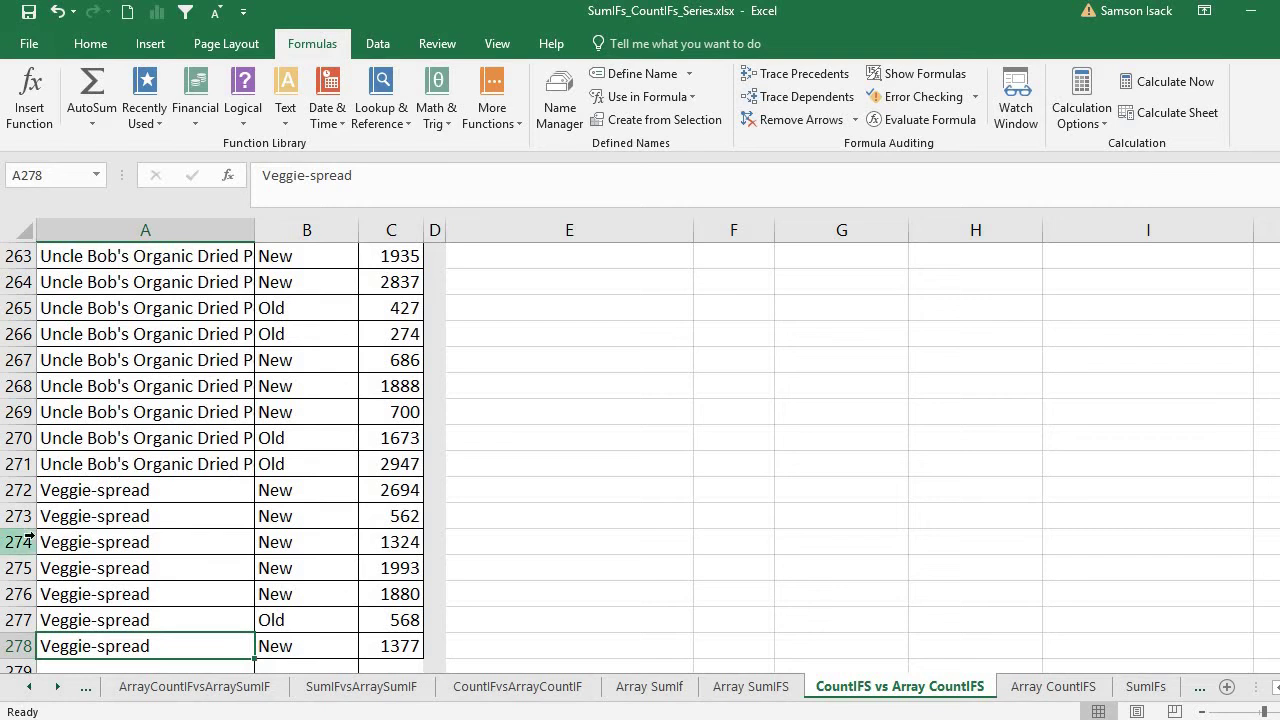
{"action": "key", "text": "ctrl+Up"}
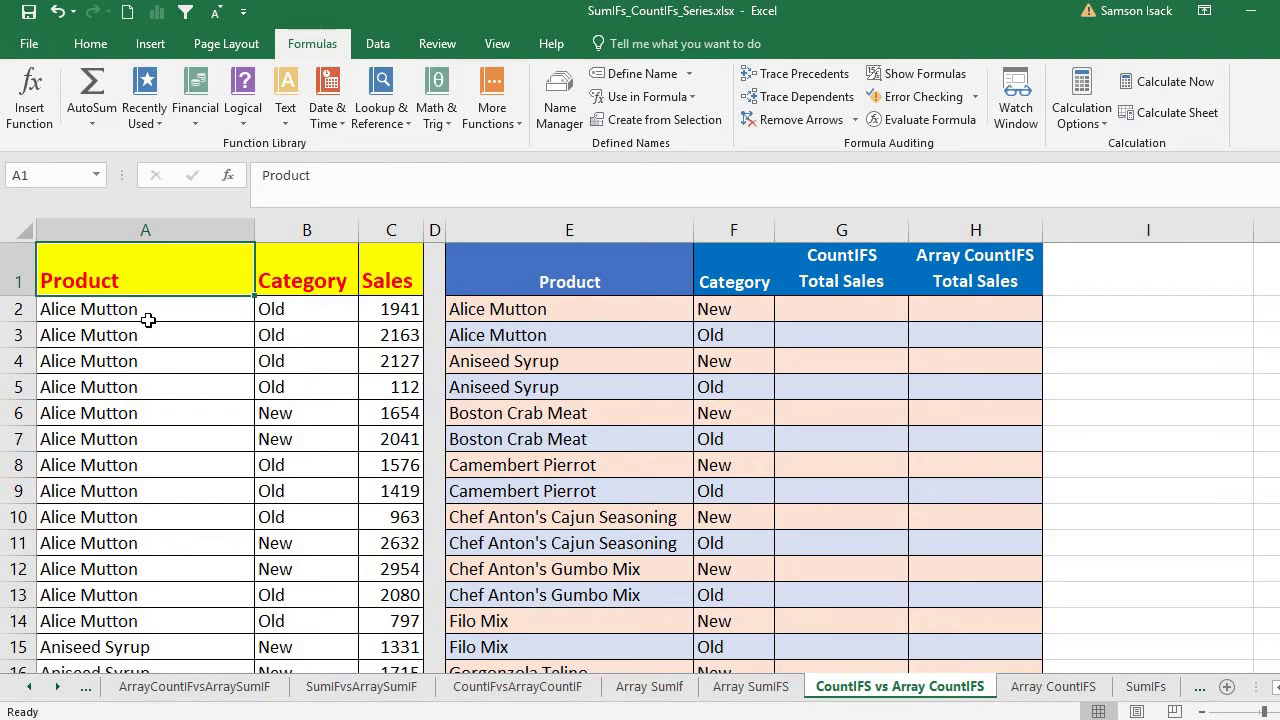
Examine the summary table's first product and category criteria and its CountIFS and Array CountIFS result cells in row 2.
{"action": "left_click", "coordinate": [602, 312]}
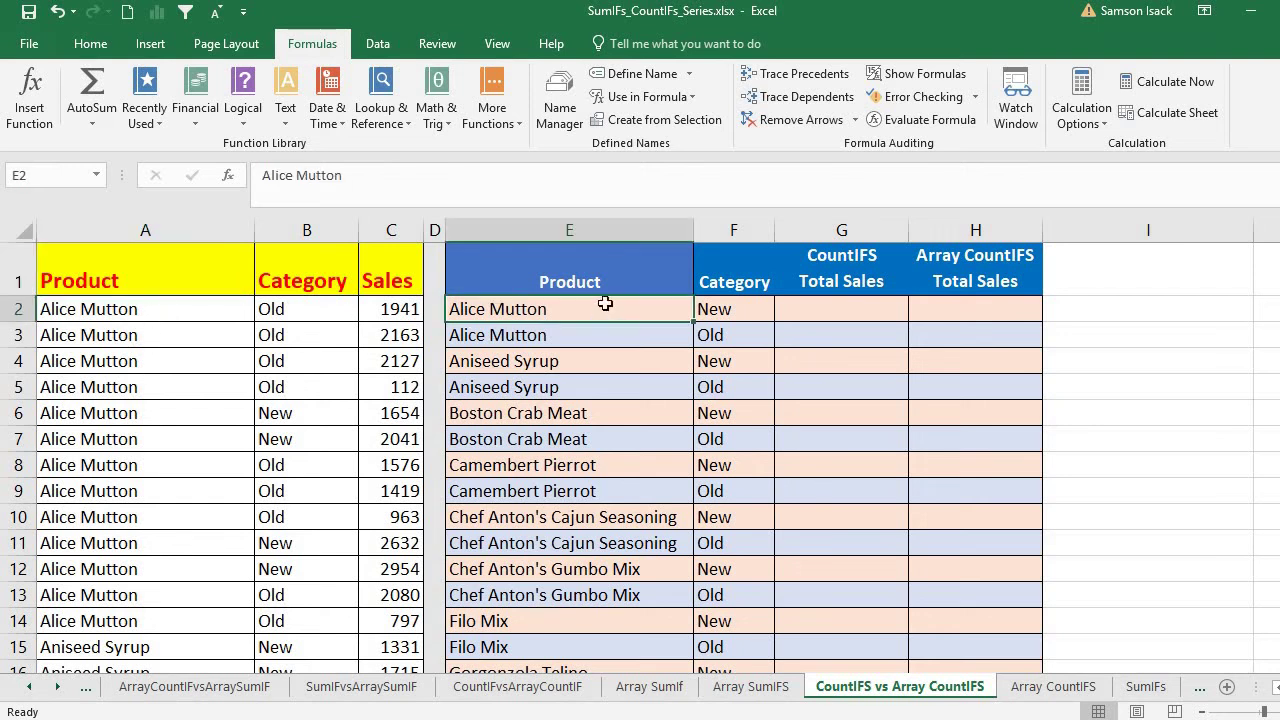
{"action": "left_click", "coordinate": [737, 309]}
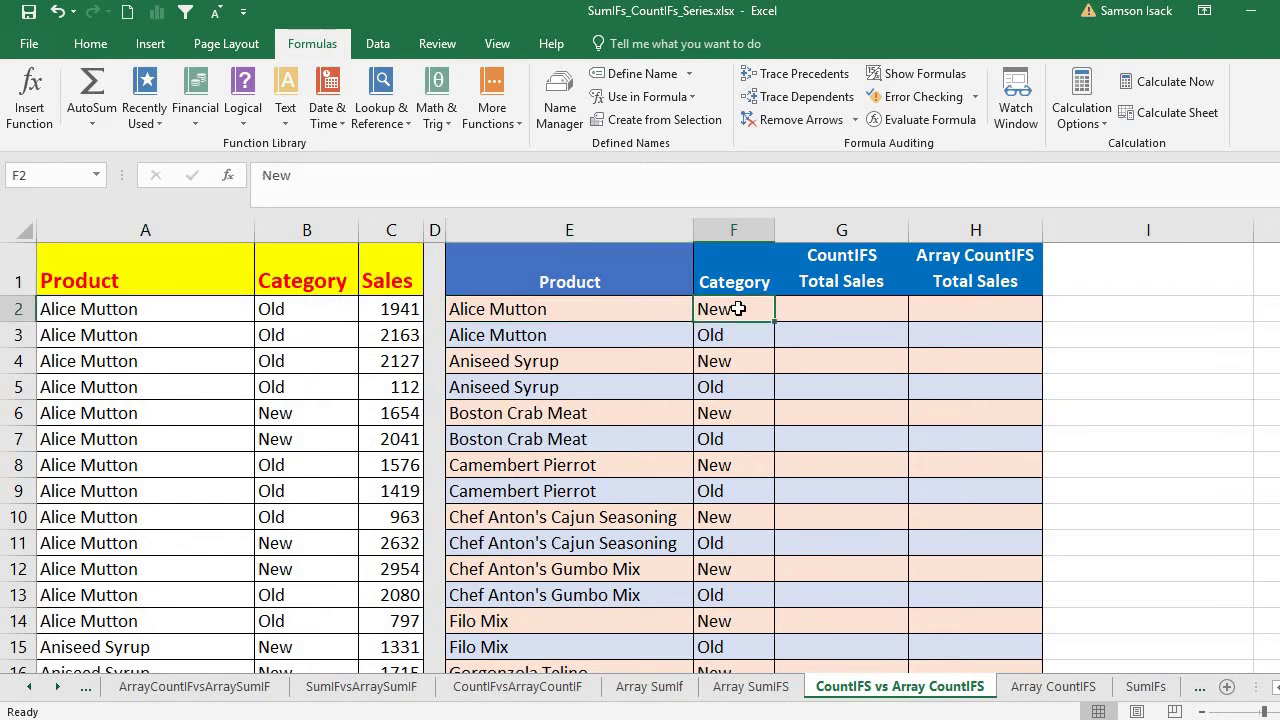
{"action": "left_click", "coordinate": [646, 315]}
{"action": "left_click", "coordinate": [751, 306]}
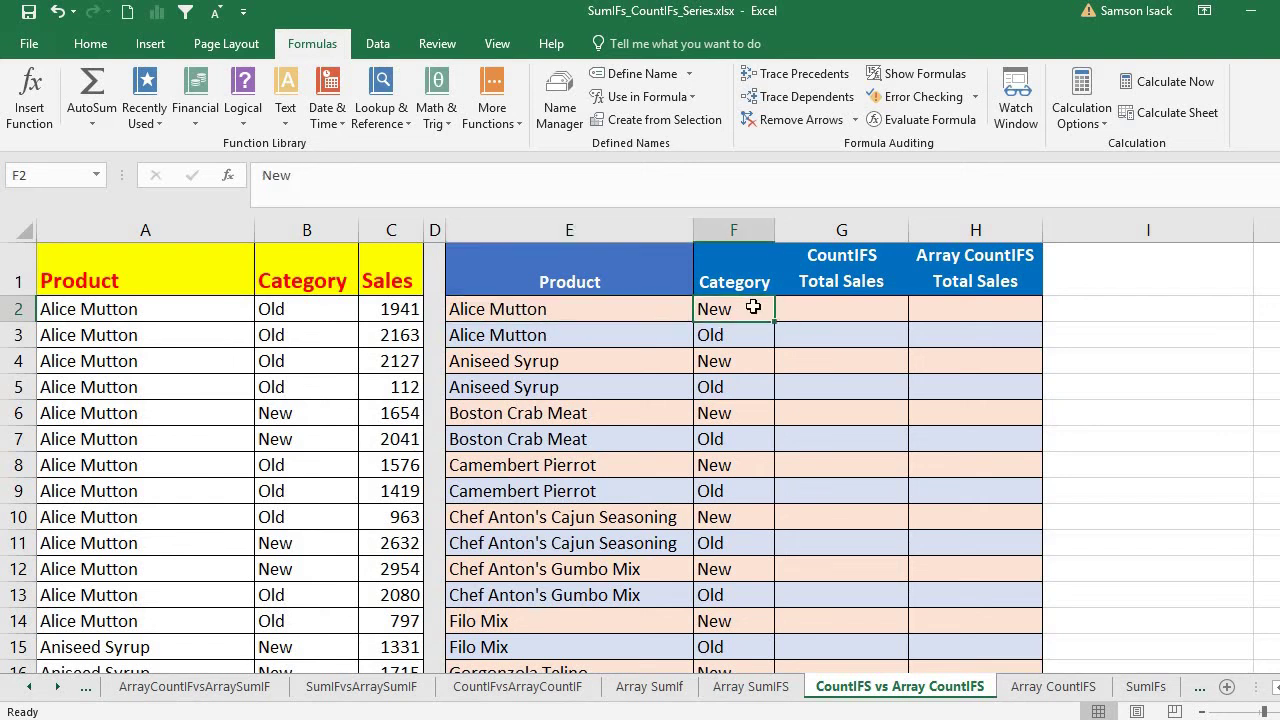
{"action": "left_click", "coordinate": [886, 316]}
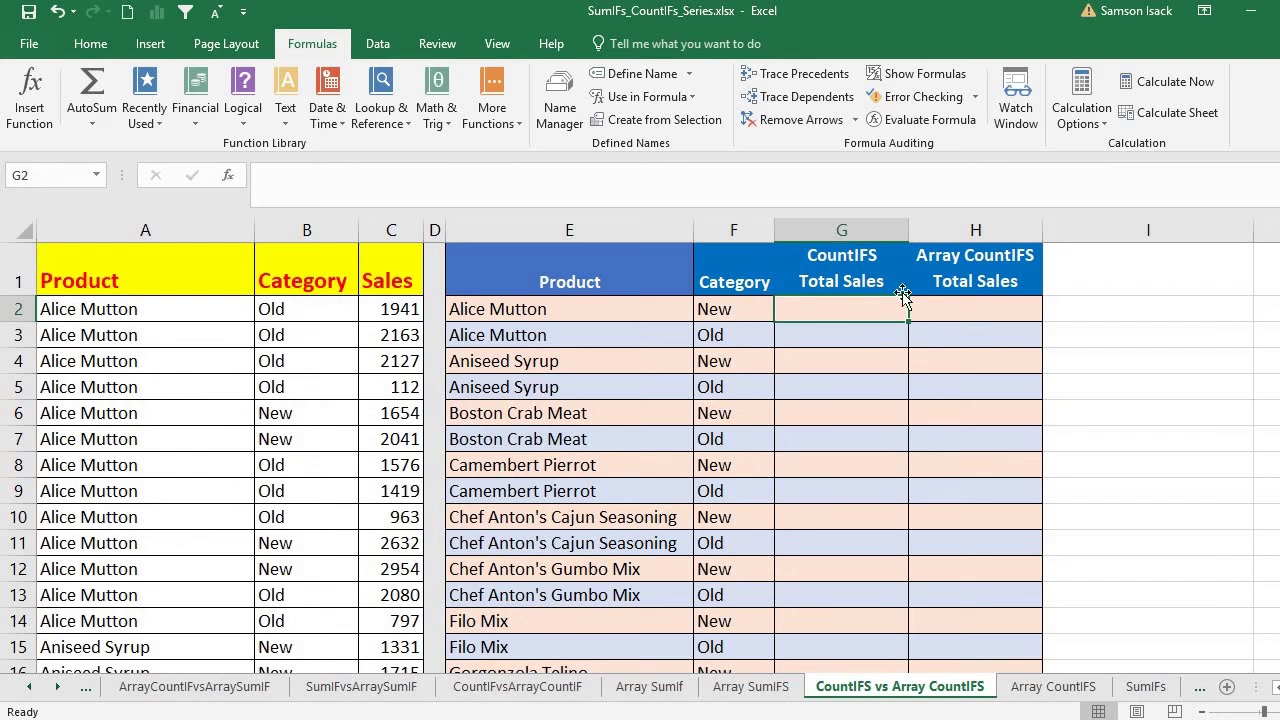
{"action": "left_click", "coordinate": [1017, 311]}
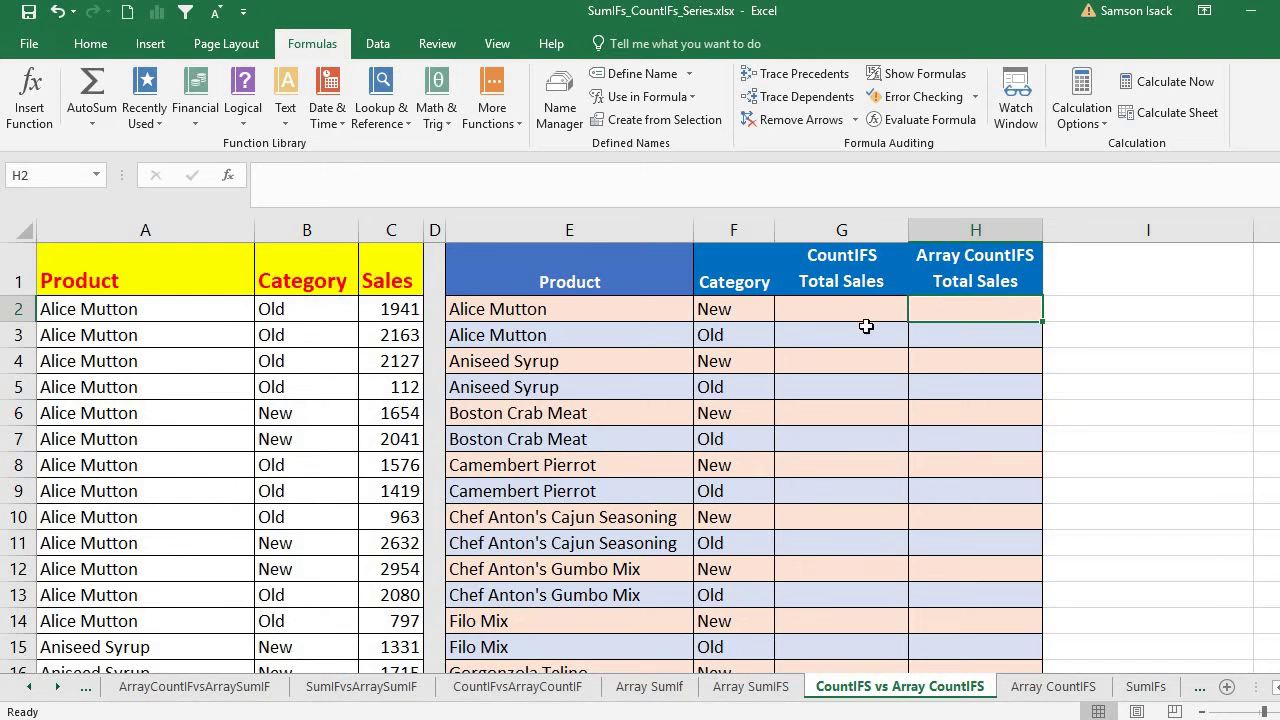
{"action": "left_click", "coordinate": [588, 311]}
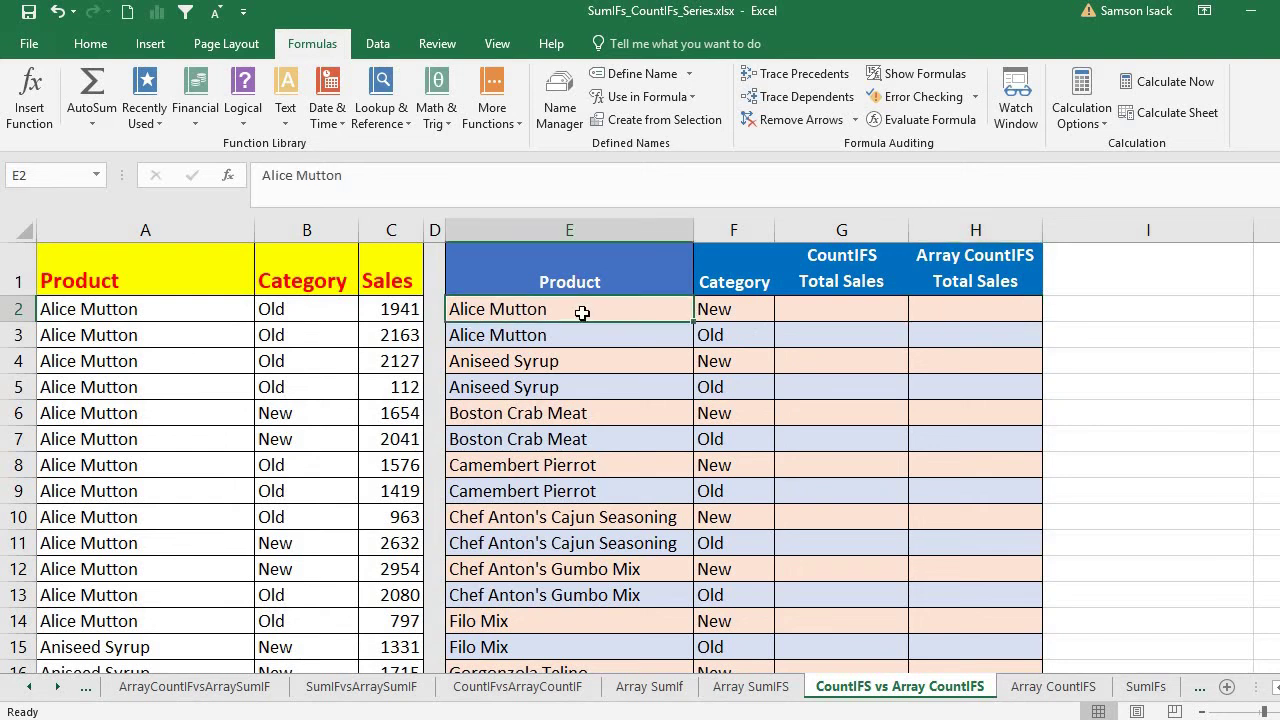
{"action": "left_click", "coordinate": [822, 311]}
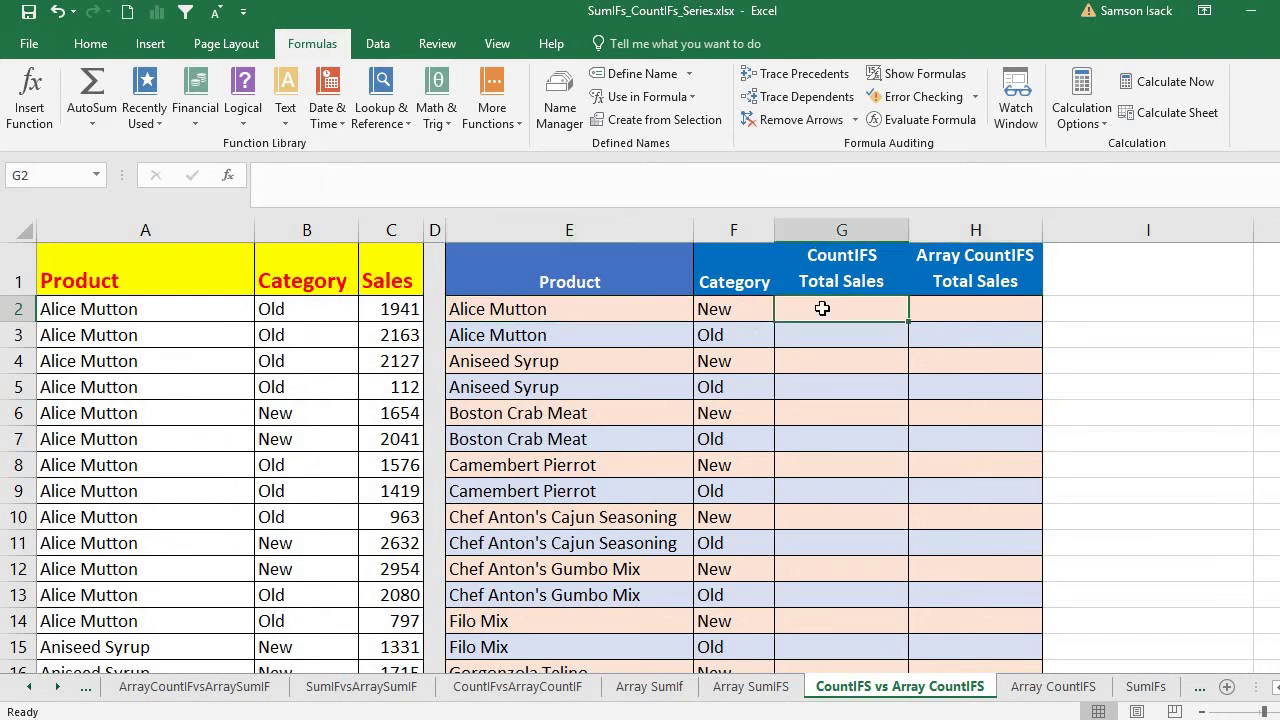
{"action": "left_click", "coordinate": [556, 312]}
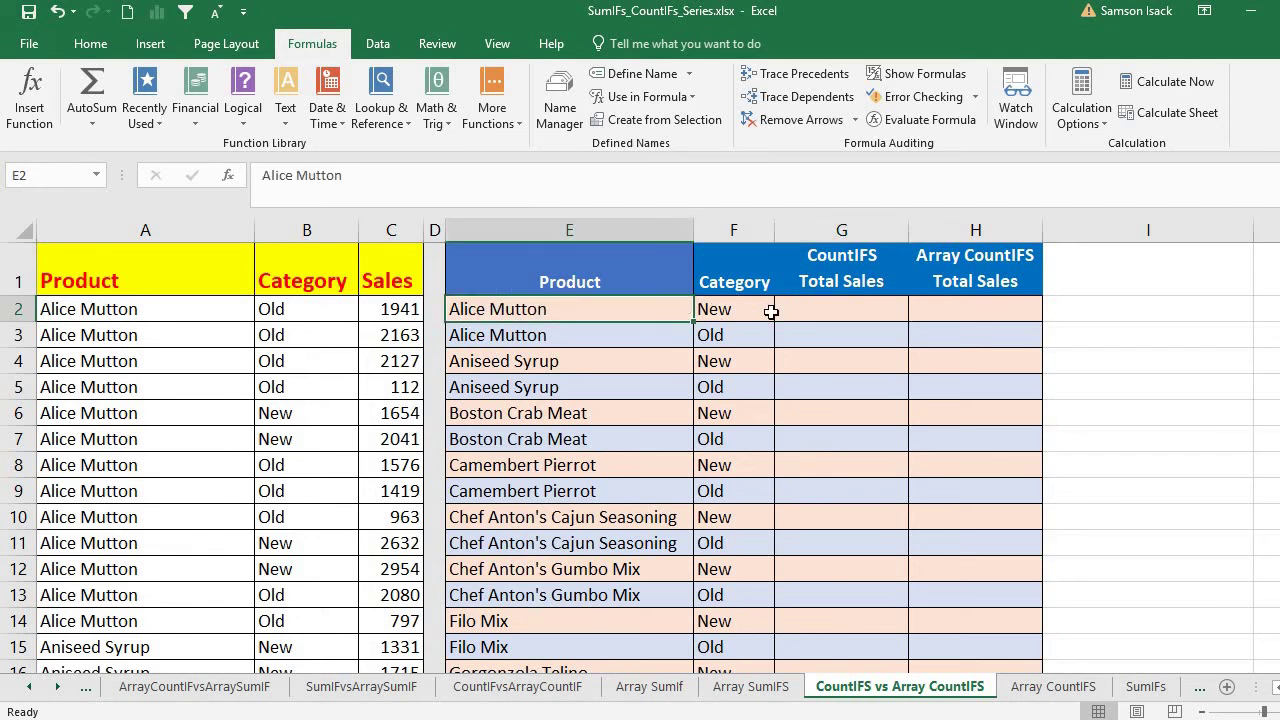
{"action": "left_click", "coordinate": [865, 310]}
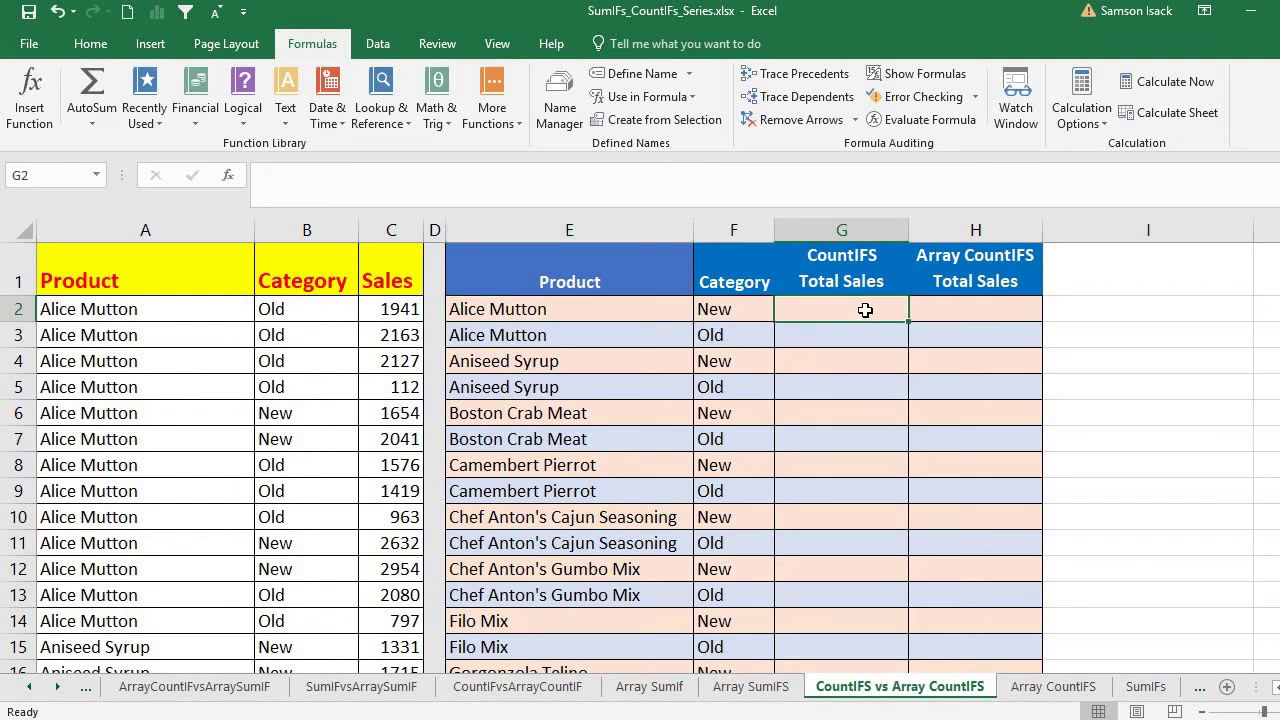
{"action": "type", "text": "="}
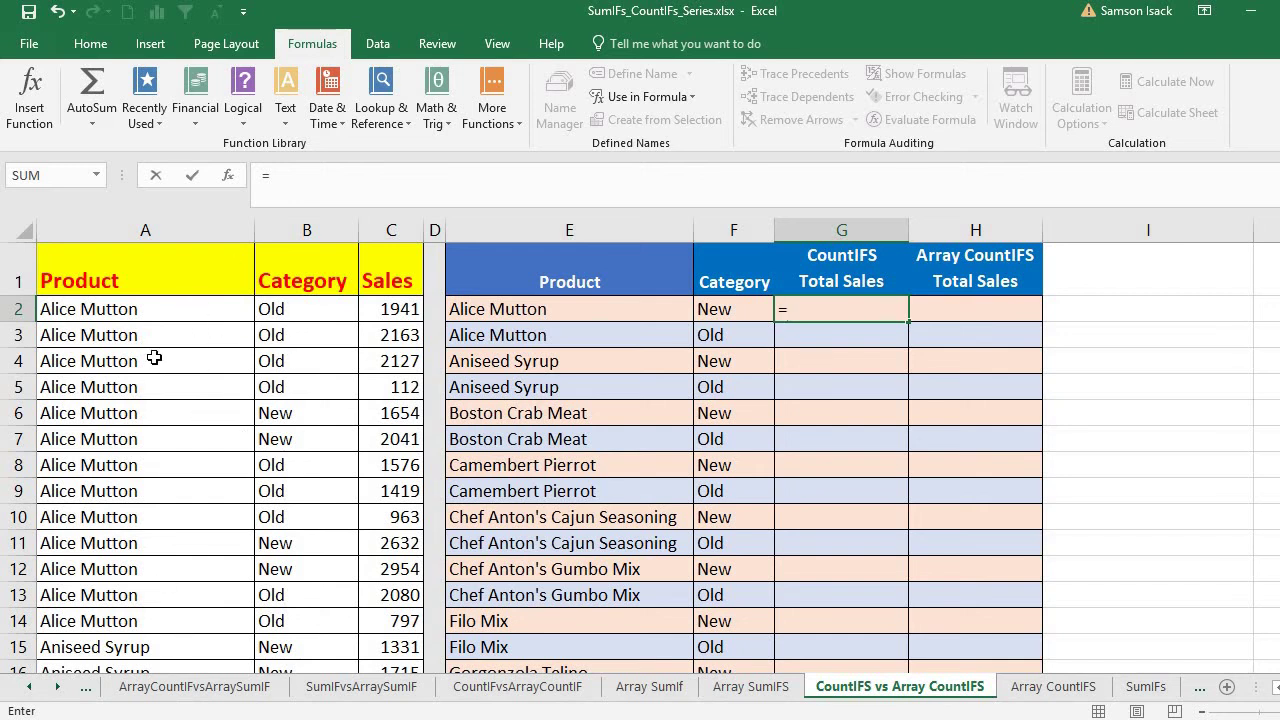
{"action": "left_click", "coordinate": [166, 309]}
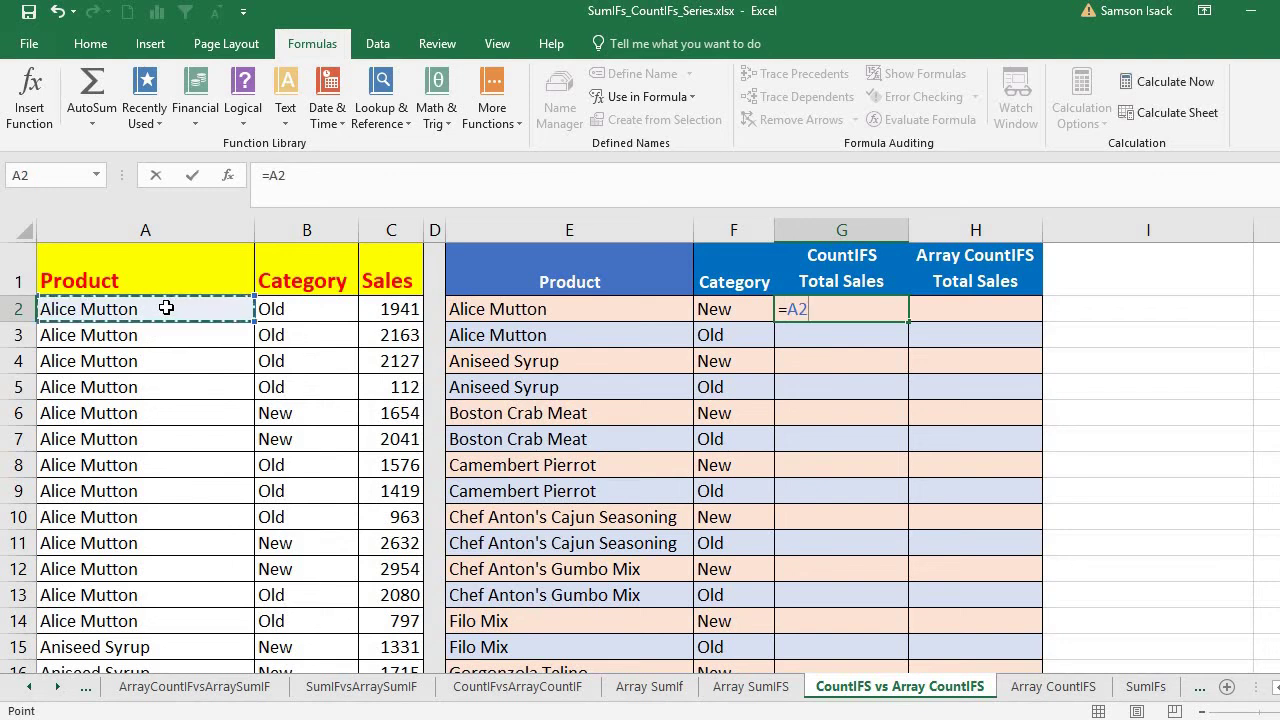
{"action": "key", "text": "BackSpace"}
{"action": "key", "text": "BackSpace"}
{"action": "key", "text": "BackSpace"}
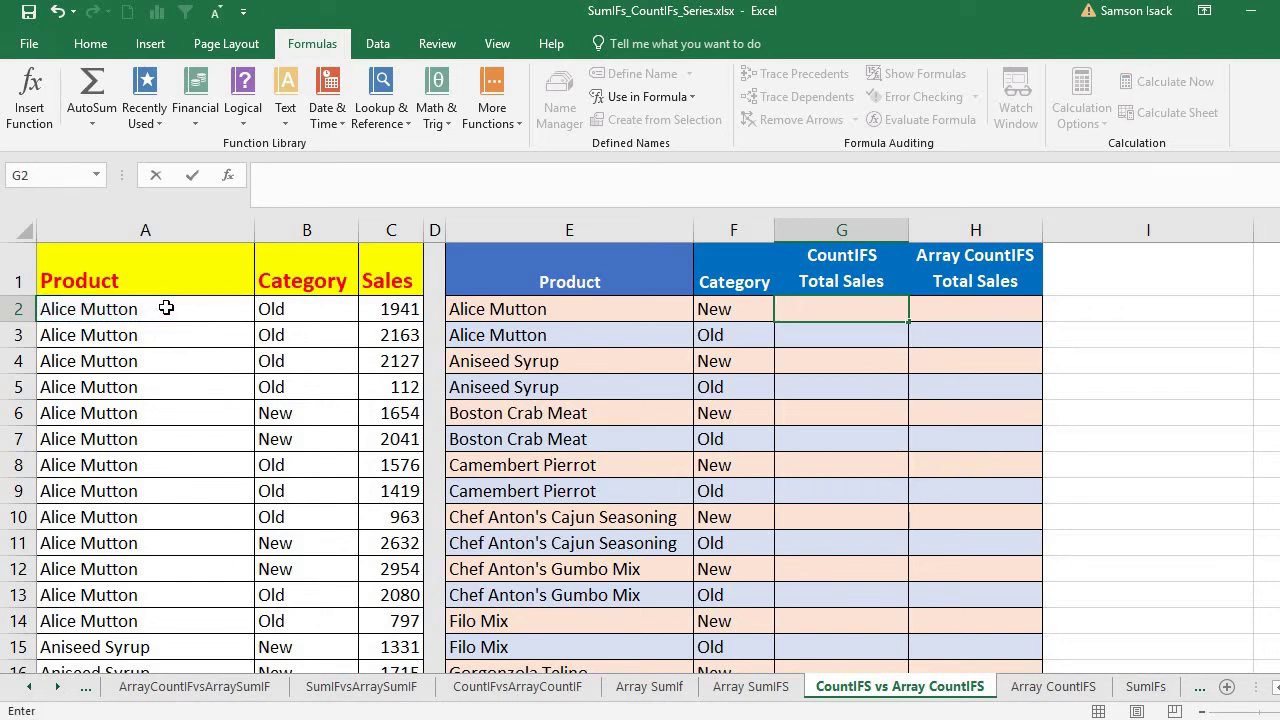
Review the extent of the source product list by selecting A2:A278 and returning to its first cell.
{"action": "left_click", "coordinate": [158, 307]}
{"action": "key", "text": "F2"}
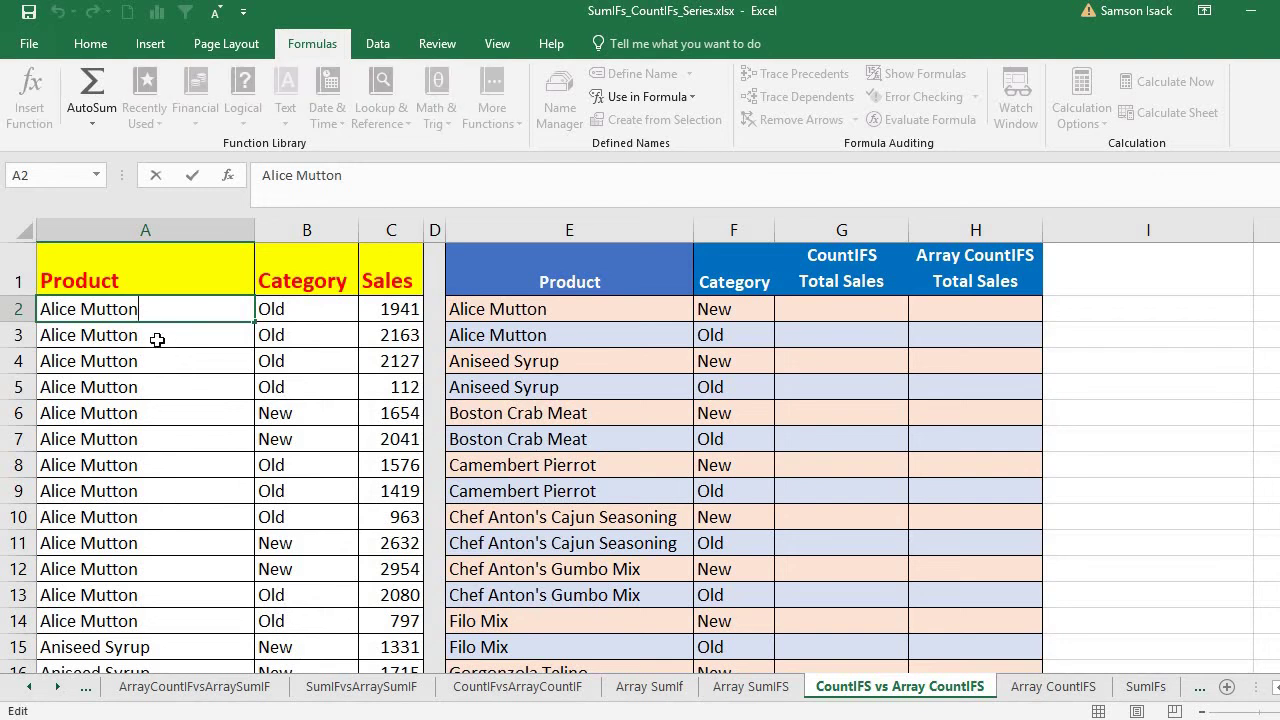
{"action": "left_click_drag", "start_coordinate": [166, 303], "coordinate": [254, 628]}
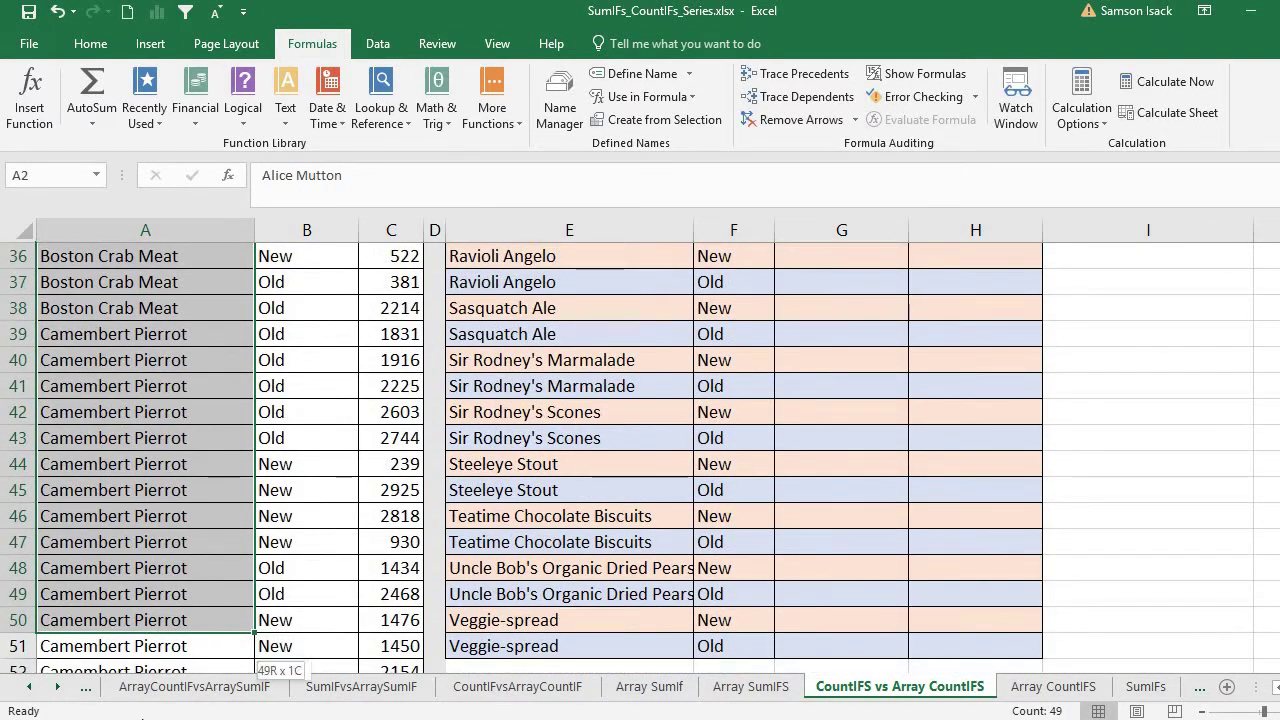
{"action": "key", "text": "ctrl+shift+Down"}
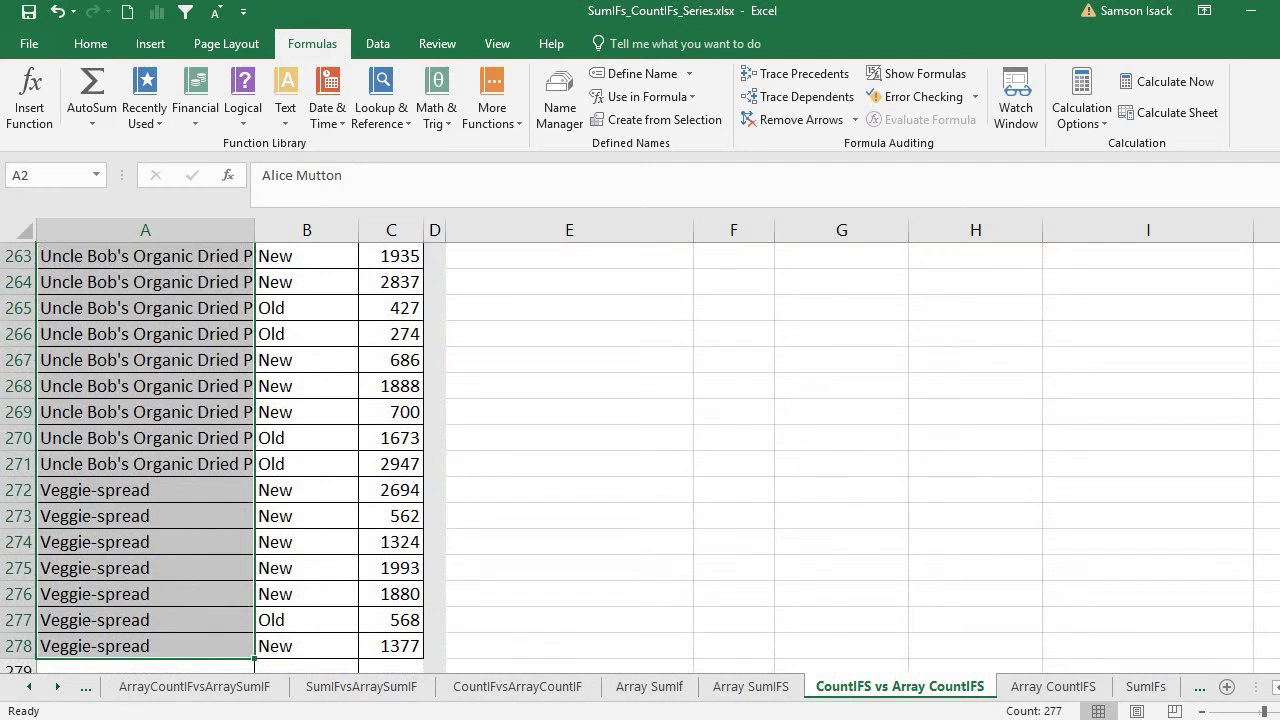
{"action": "key", "text": "ctrl+BackSpace"}
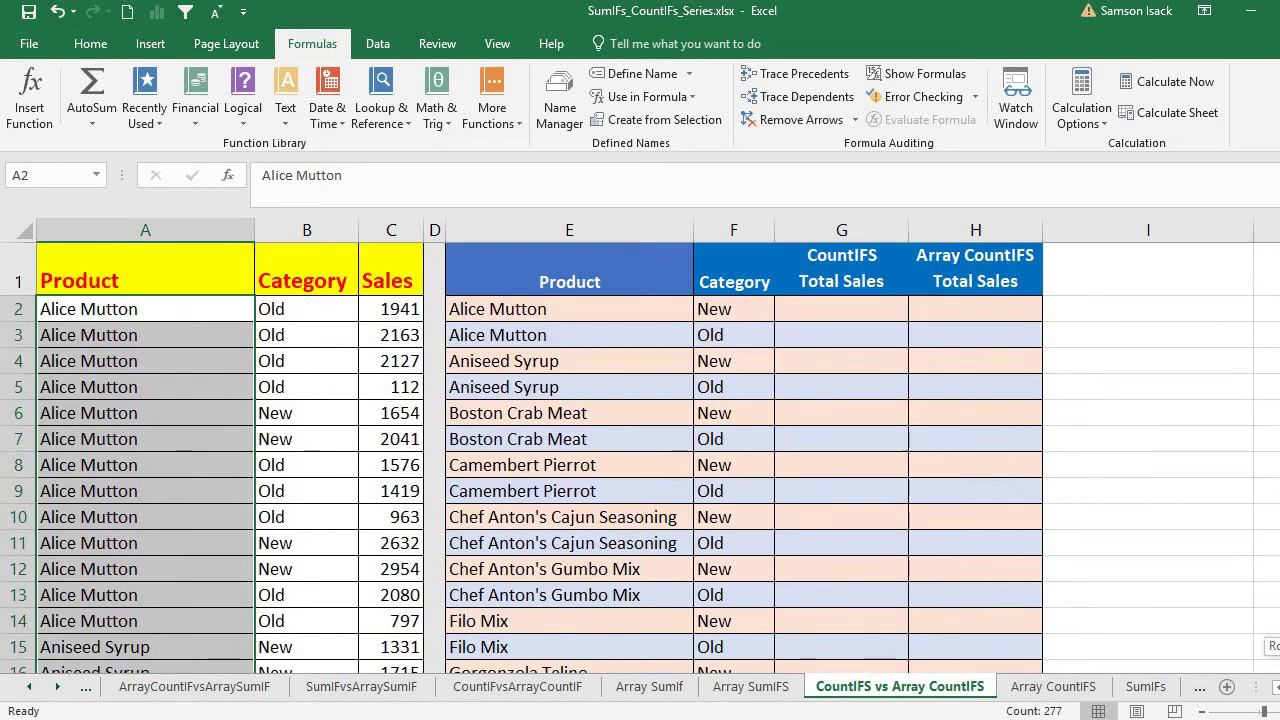
{"action": "left_click", "coordinate": [185, 309]}
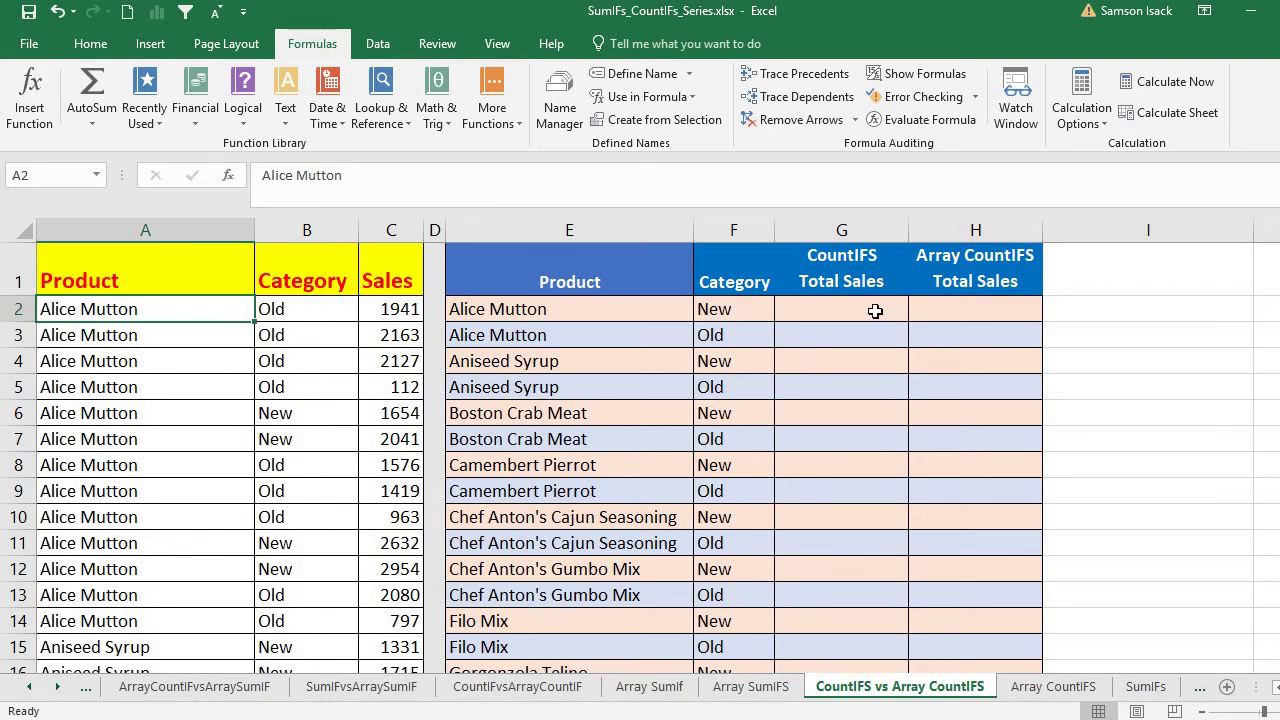
Delete the workbook's existing defined names Category, Product_List and Sales.
{"action": "left_click", "coordinate": [566, 128]}
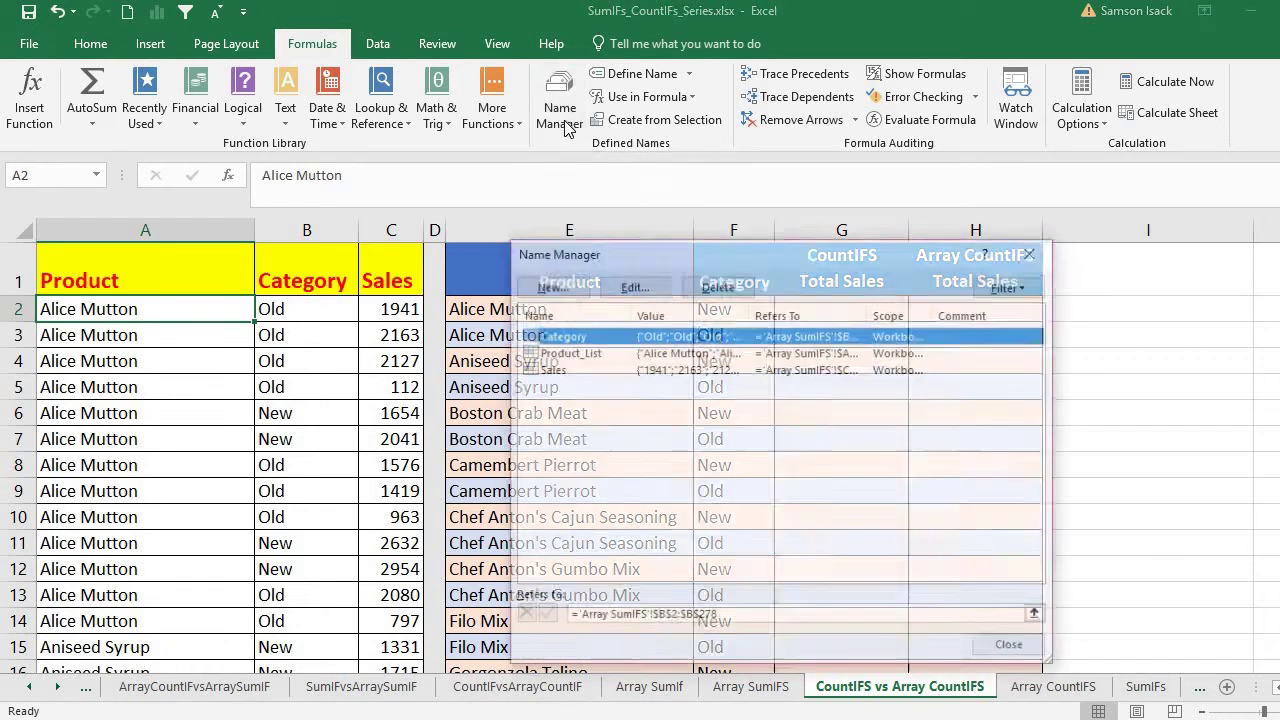
{"action": "left_click", "coordinate": [713, 288]}
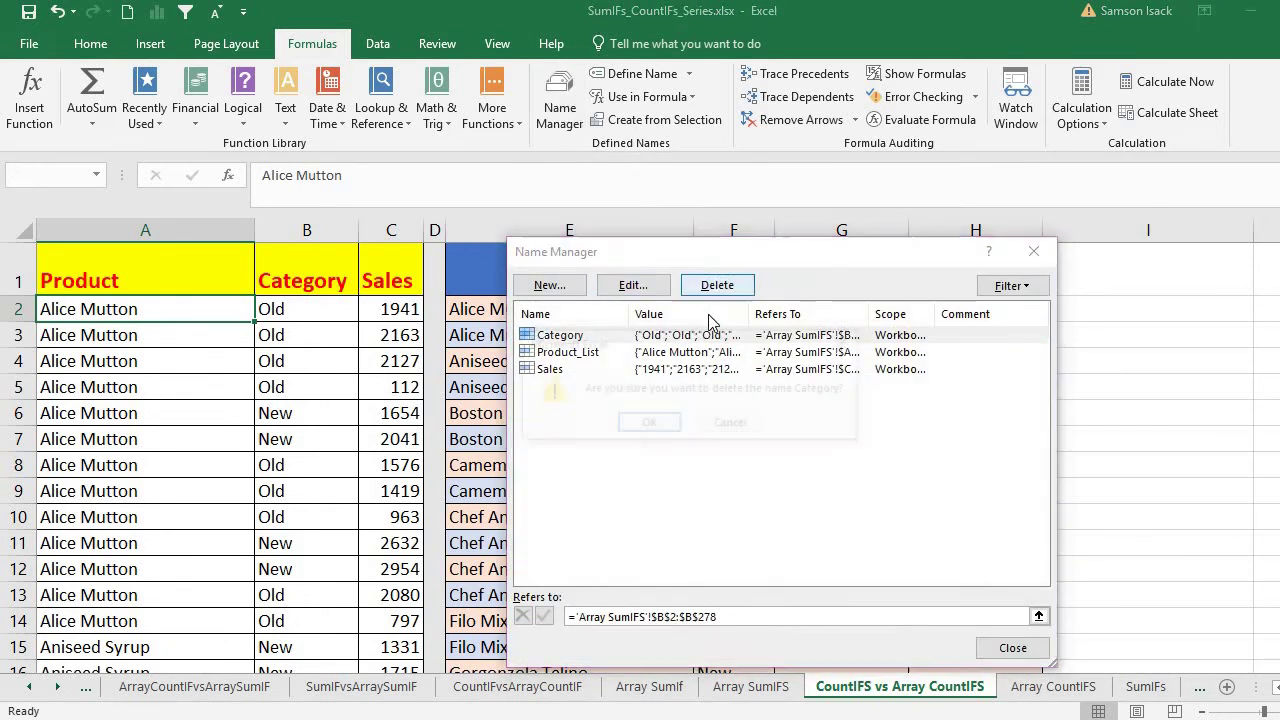
{"action": "left_click", "coordinate": [651, 425]}
{"action": "left_click", "coordinate": [577, 338]}
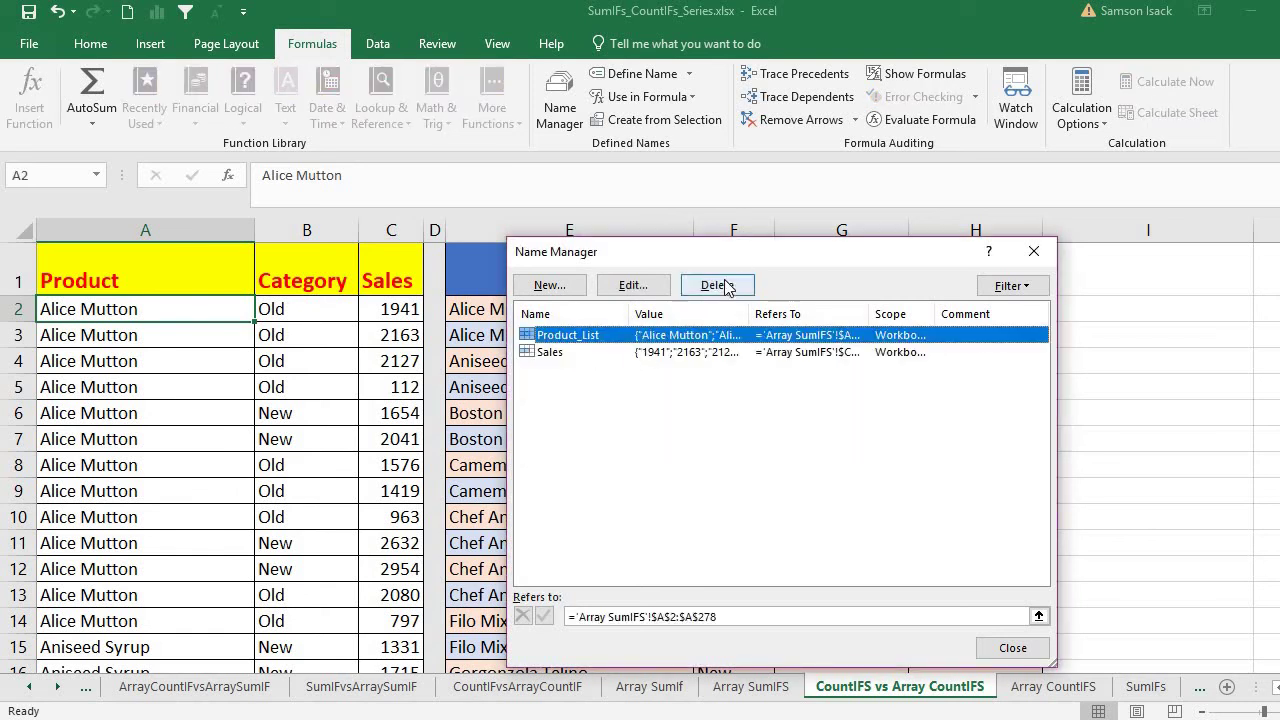
{"action": "left_click", "coordinate": [717, 285]}
{"action": "left_click", "coordinate": [654, 426]}
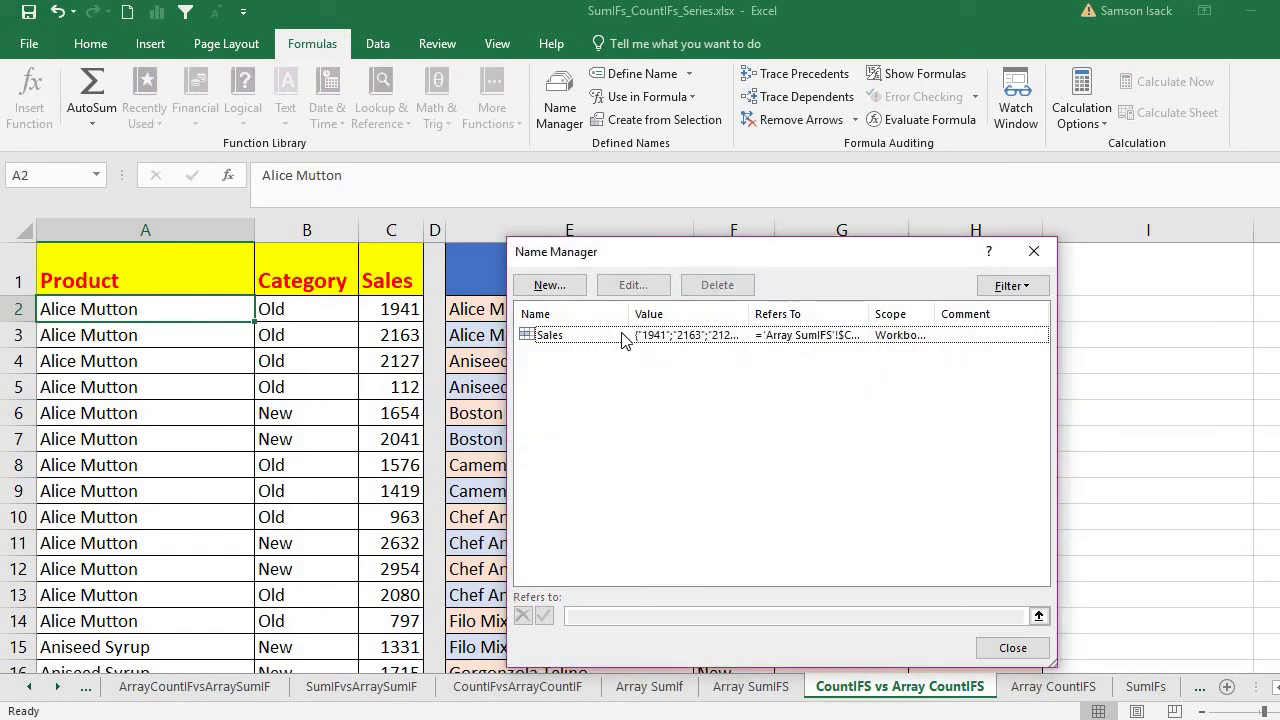
{"action": "left_click", "coordinate": [623, 337]}
{"action": "left_click", "coordinate": [708, 288]}
{"action": "left_click", "coordinate": [650, 425]}
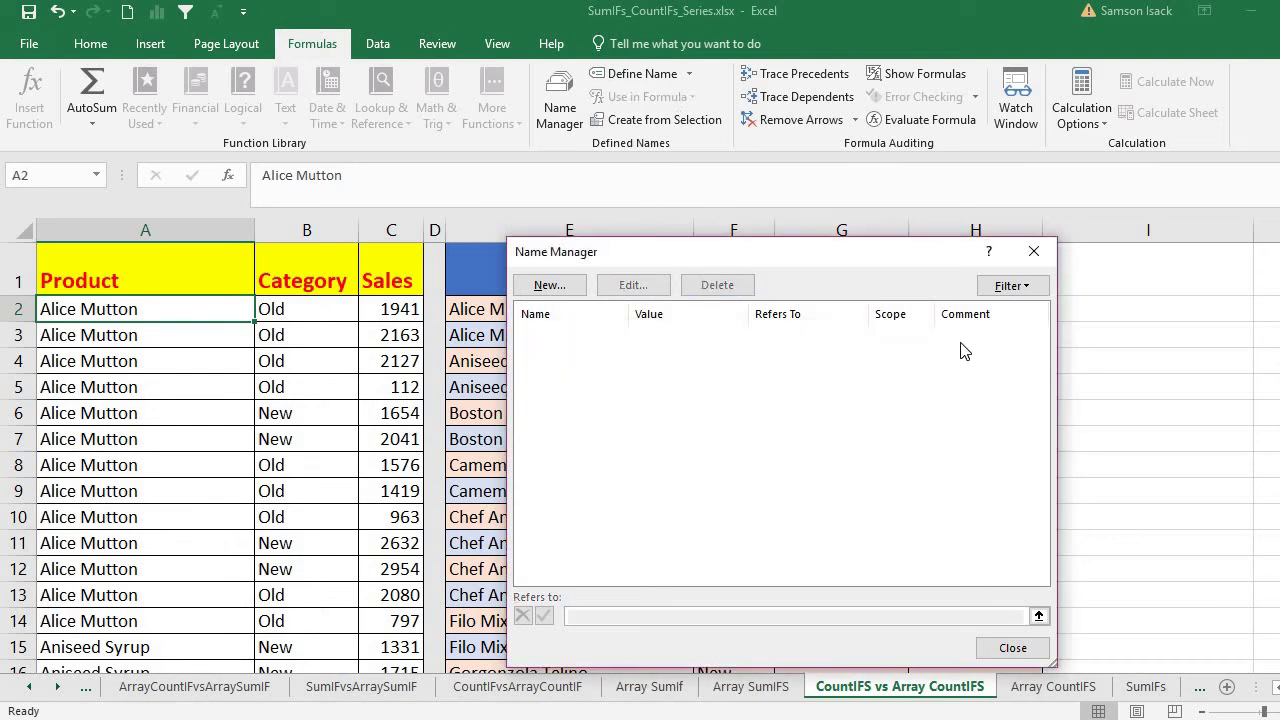
{"action": "left_click", "coordinate": [1012, 648]}
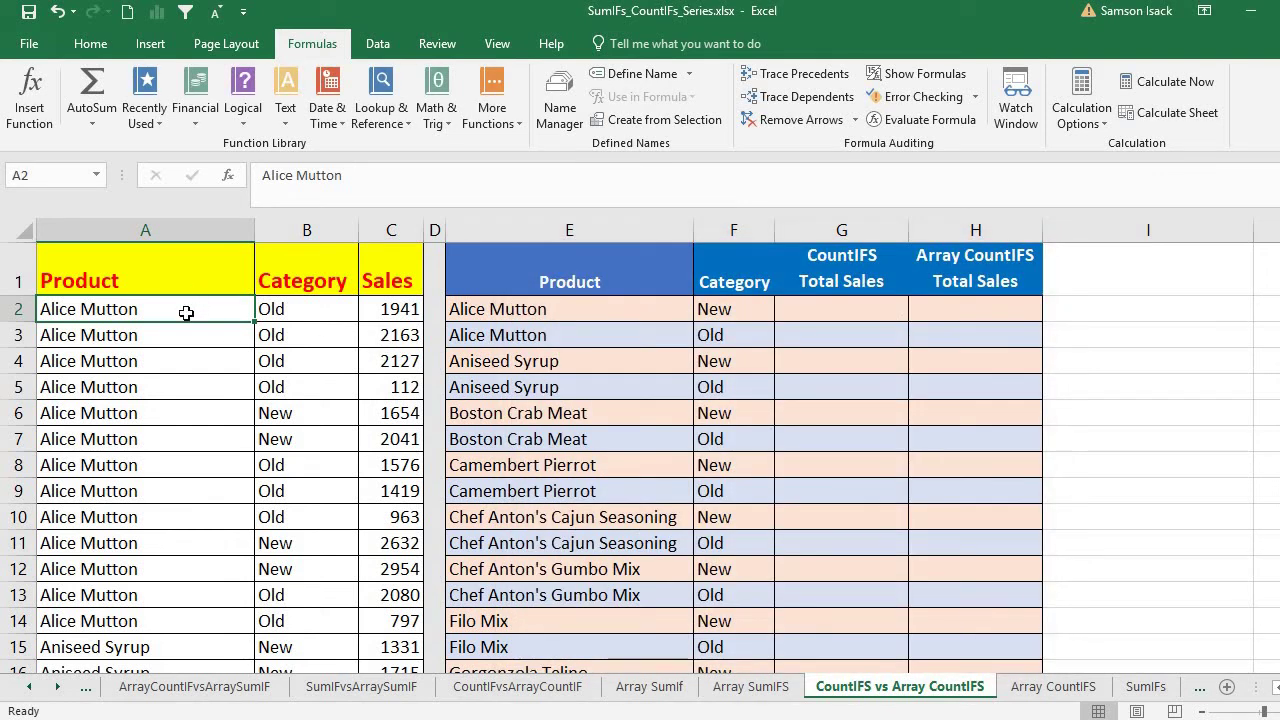
Define the workbook-scoped name Product_List for the product data in A2:A278.
{"action": "left_click_drag", "start_coordinate": [150, 309], "coordinate": [165, 518]}
{"action": "key", "text": "ctrl+shift+Down"}
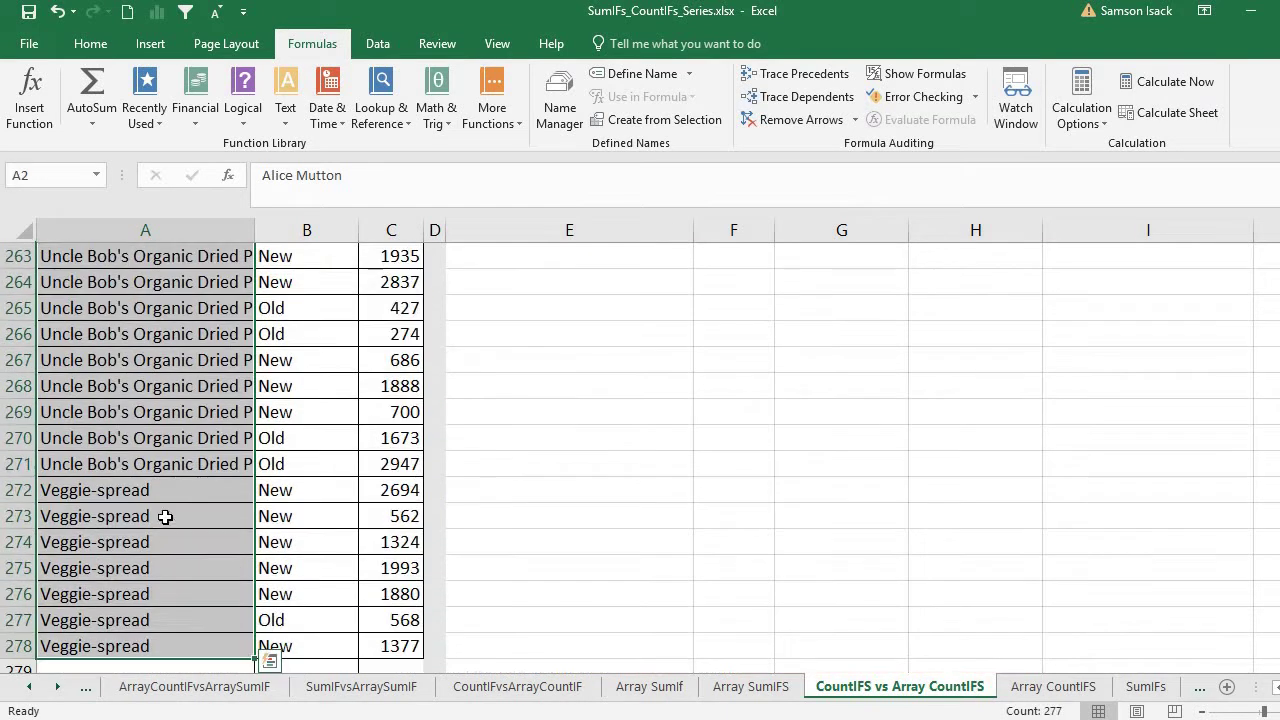
{"action": "right_click", "coordinate": [137, 409]}
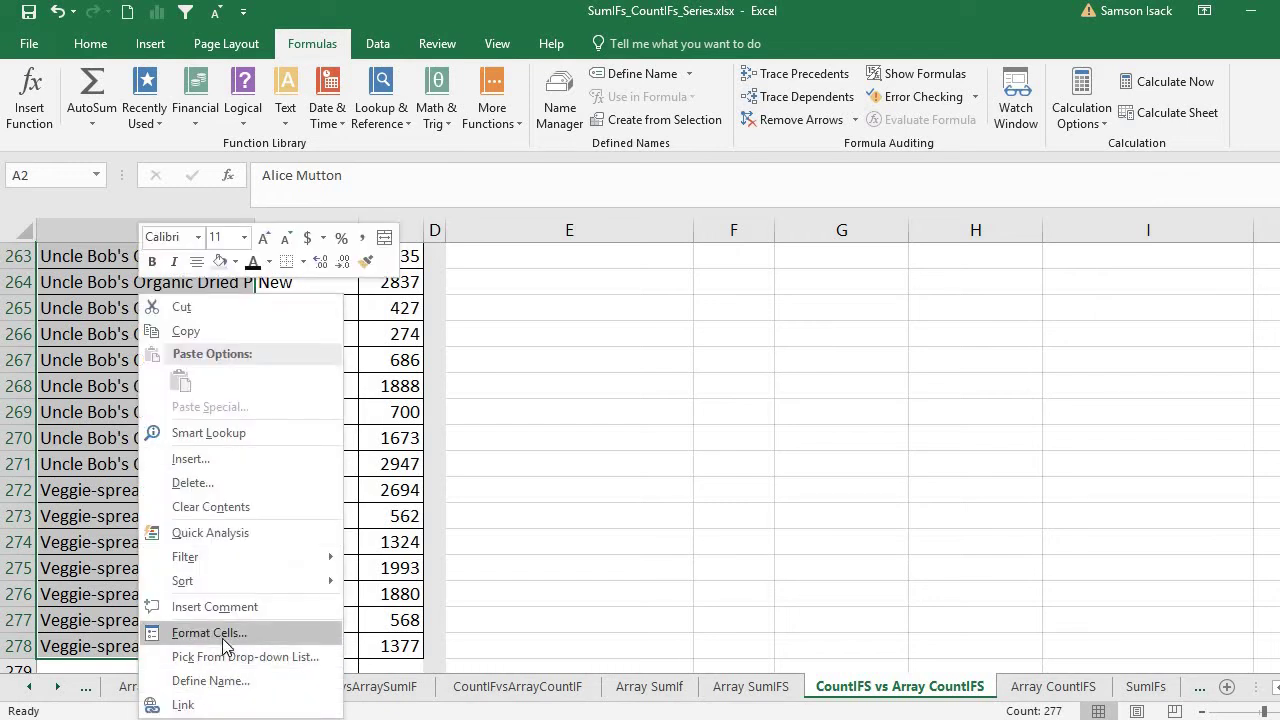
{"action": "left_click", "coordinate": [252, 684]}
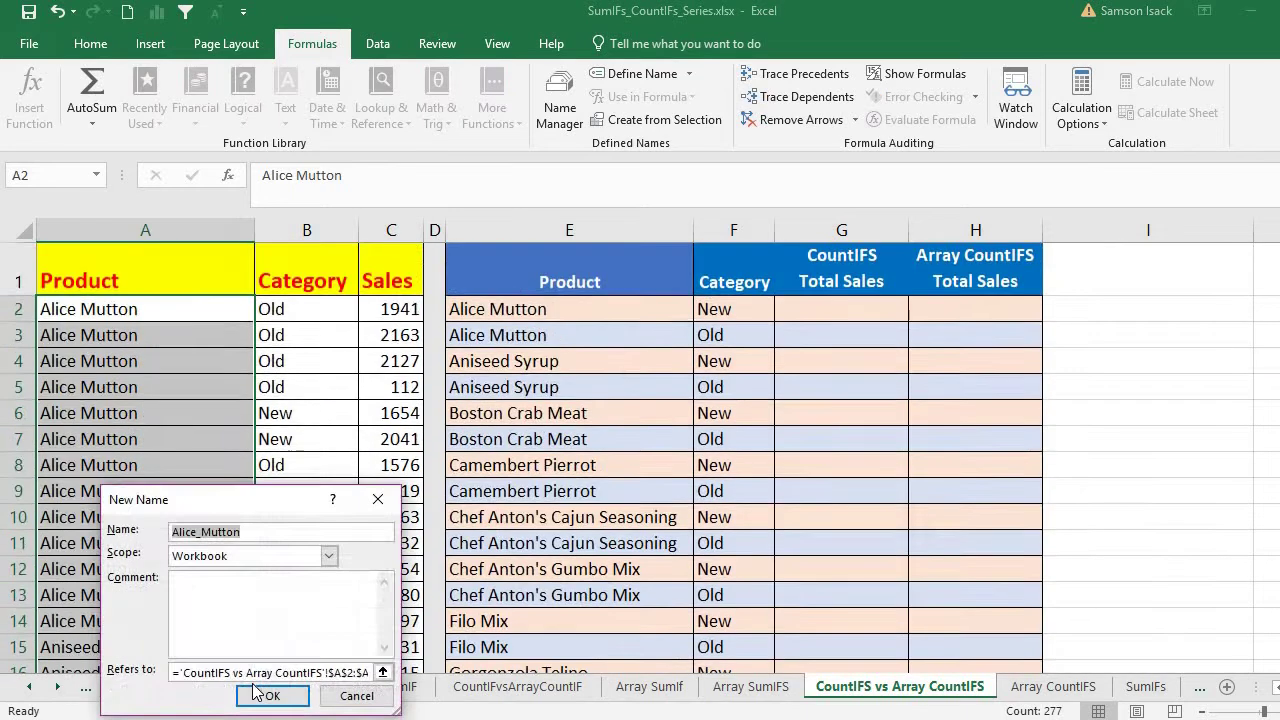
{"action": "type", "text": "Pr"}
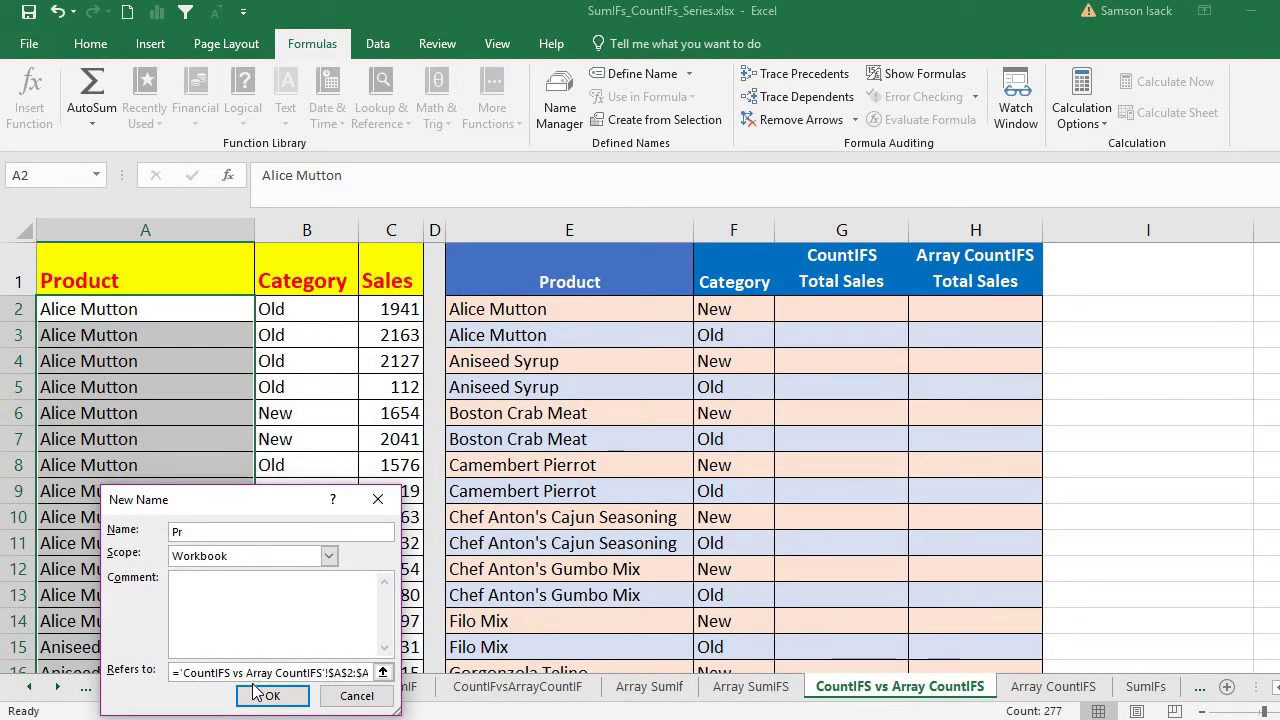
{"action": "type", "text": "oduct_List"}
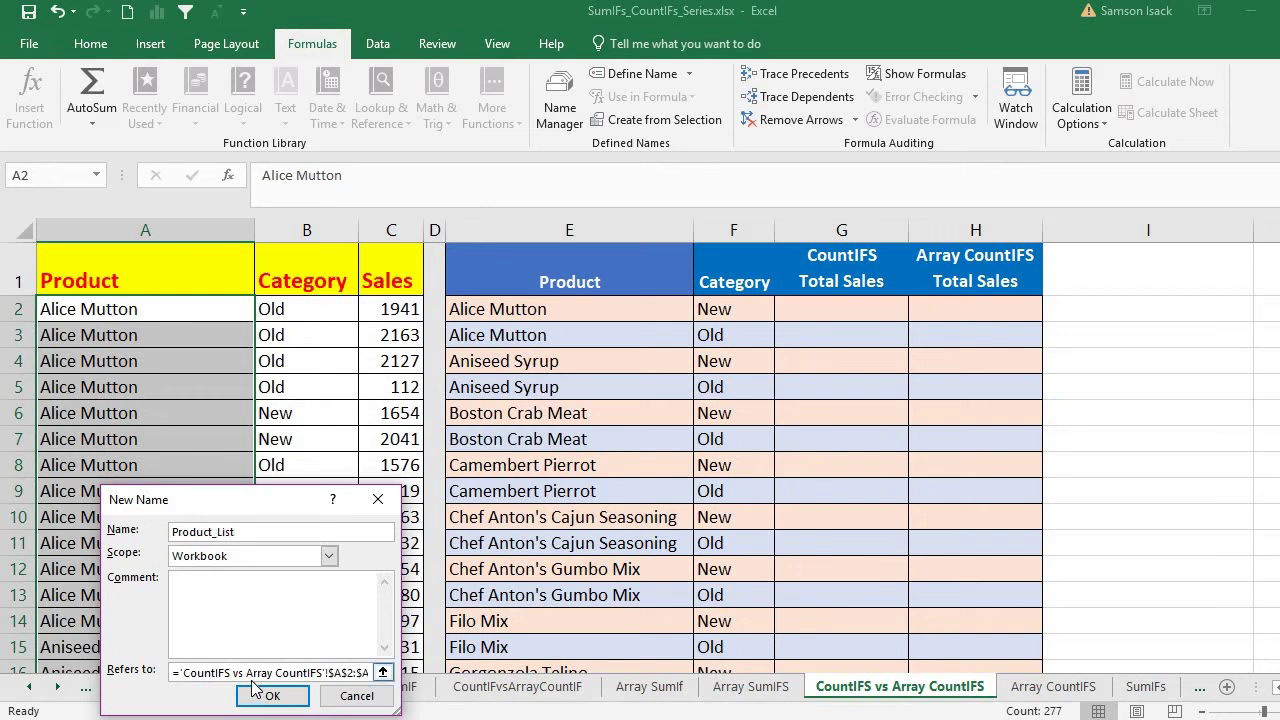
{"action": "left_click", "coordinate": [268, 695]}
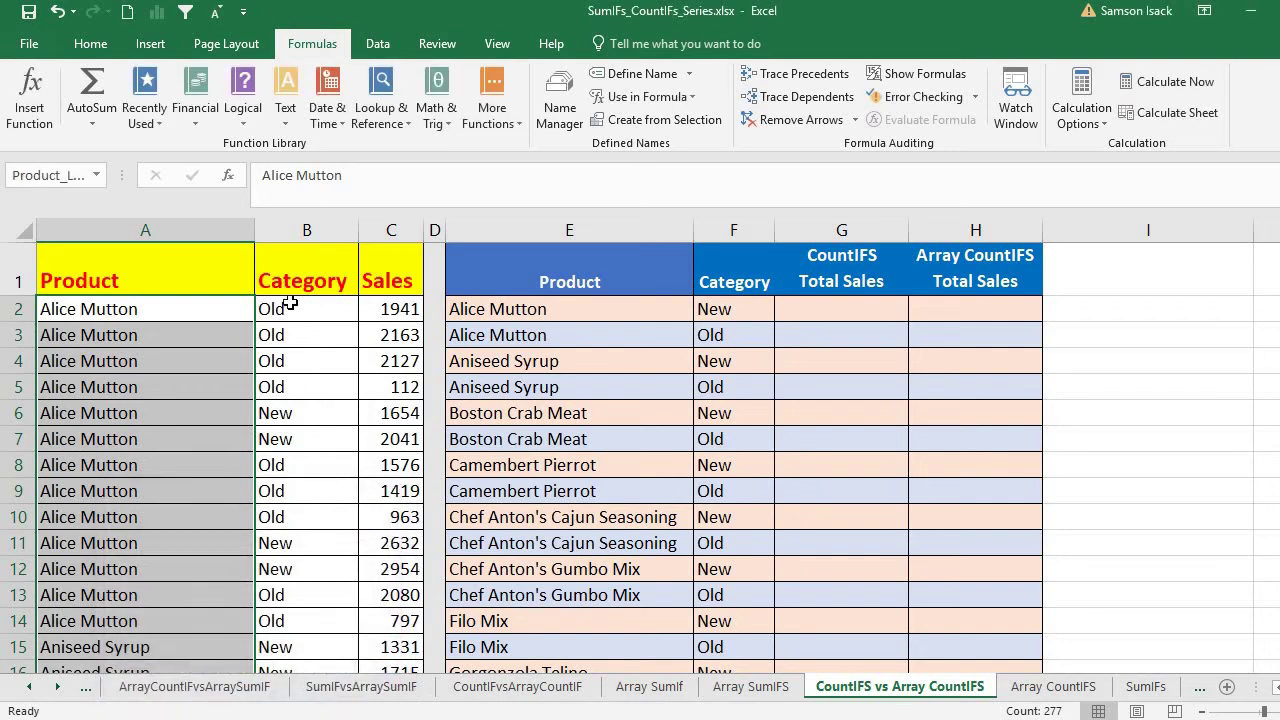
Define the workbook-scoped name Category_List for the category data in B2:B278.
{"action": "left_click", "coordinate": [290, 305]}
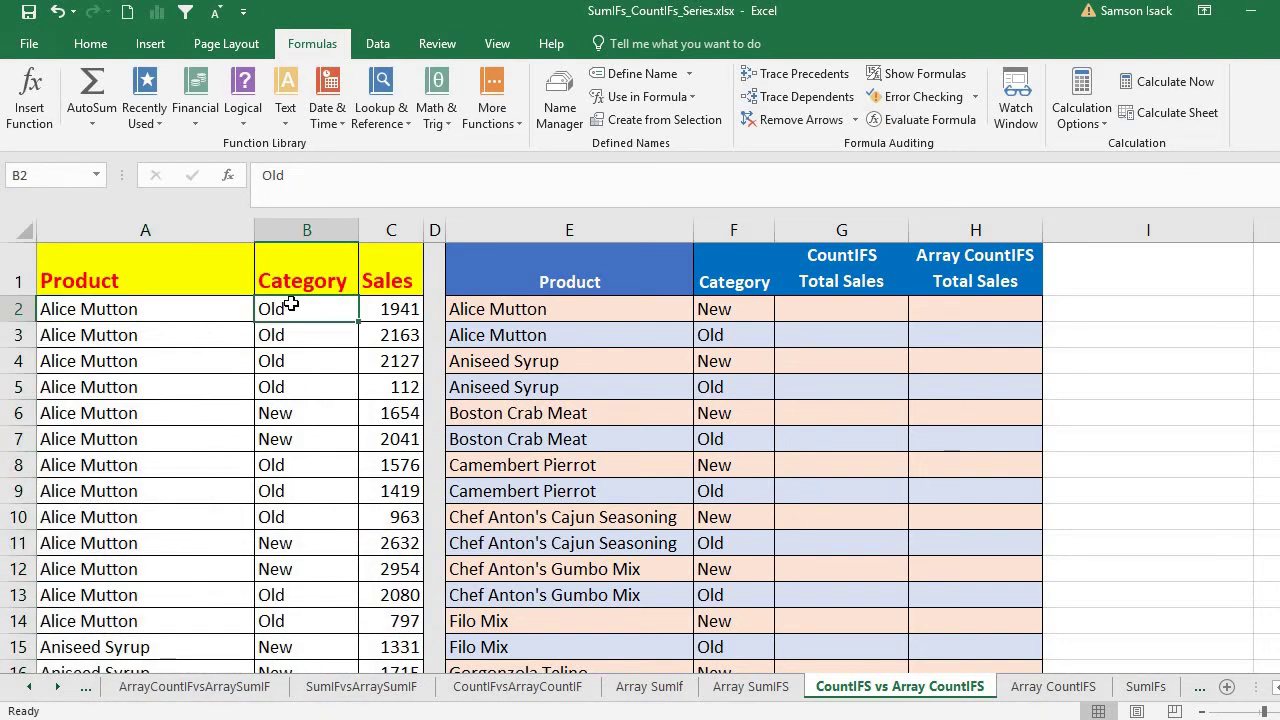
{"action": "key", "text": "ctrl+shift+Down"}
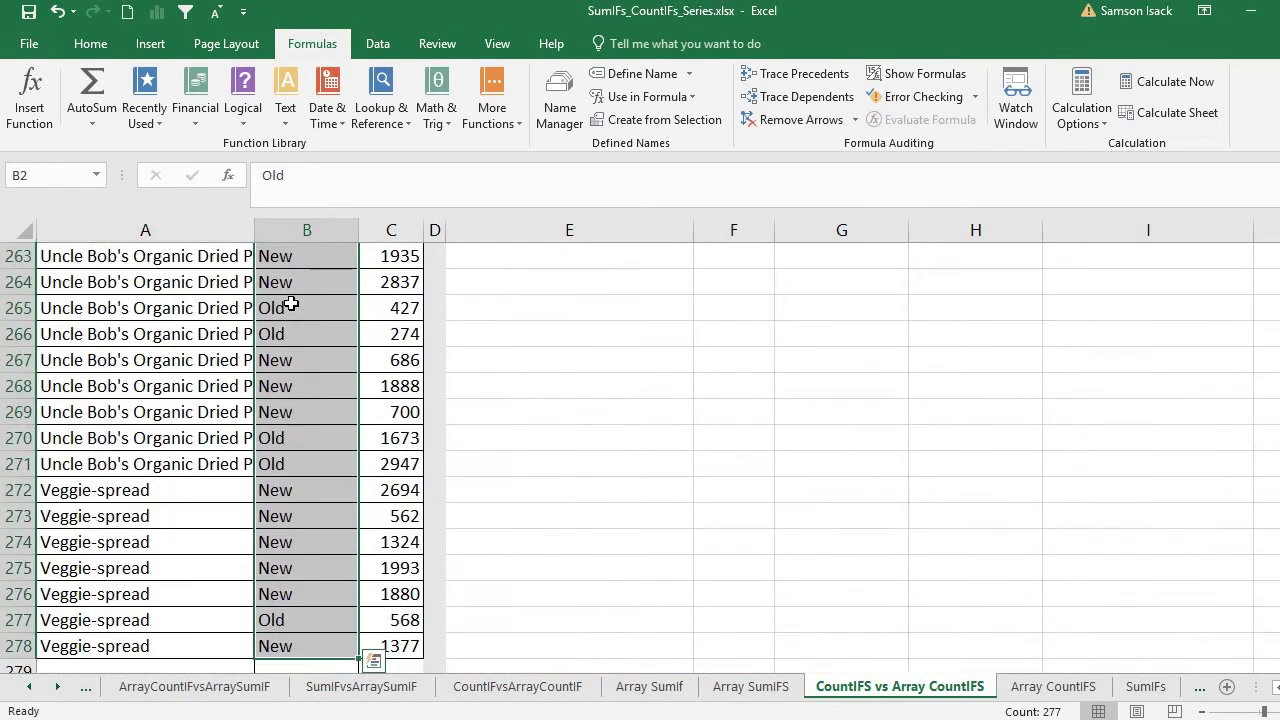
{"action": "right_click", "coordinate": [328, 385]}
{"action": "left_click", "coordinate": [390, 680]}
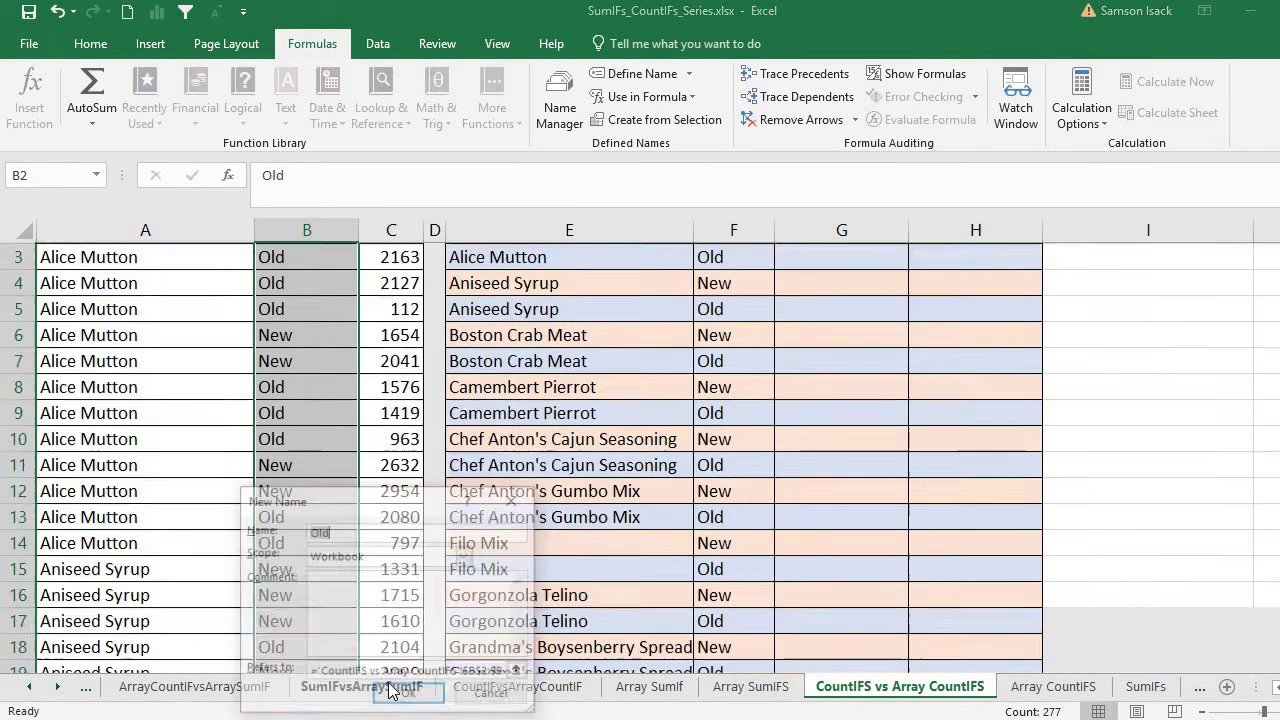
{"action": "type", "text": "Category_List"}
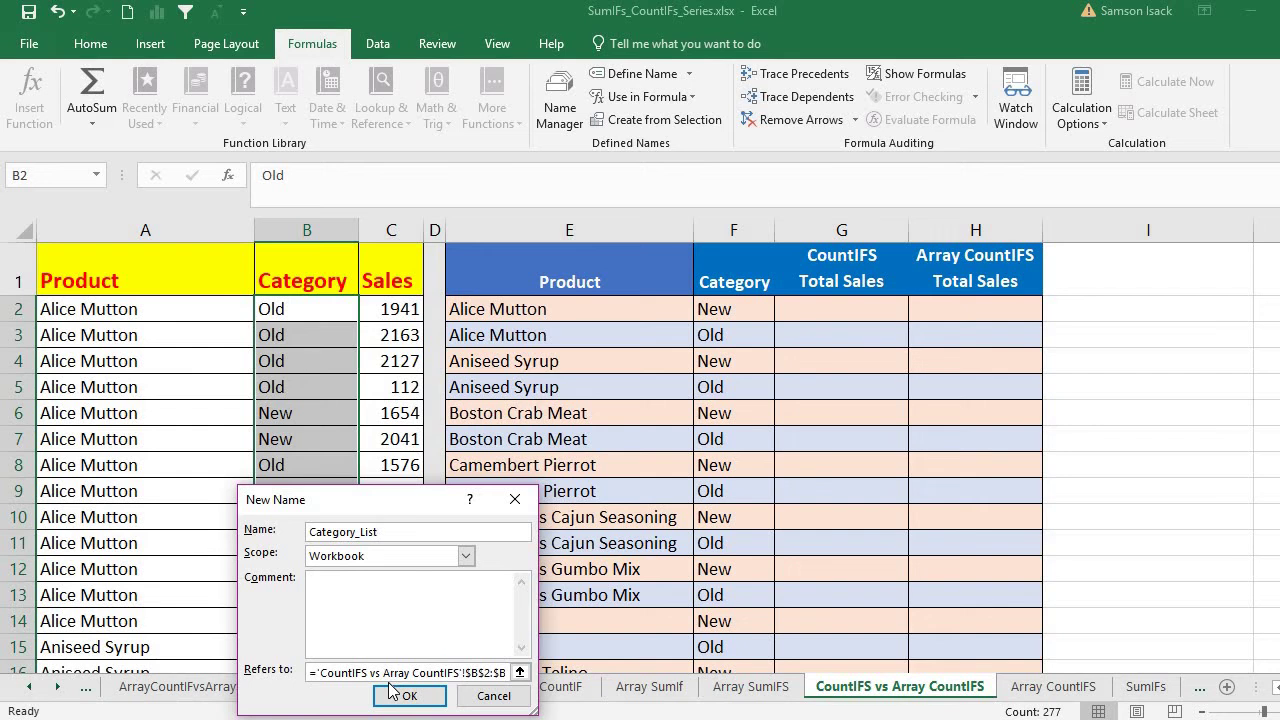
{"action": "left_click", "coordinate": [410, 696]}
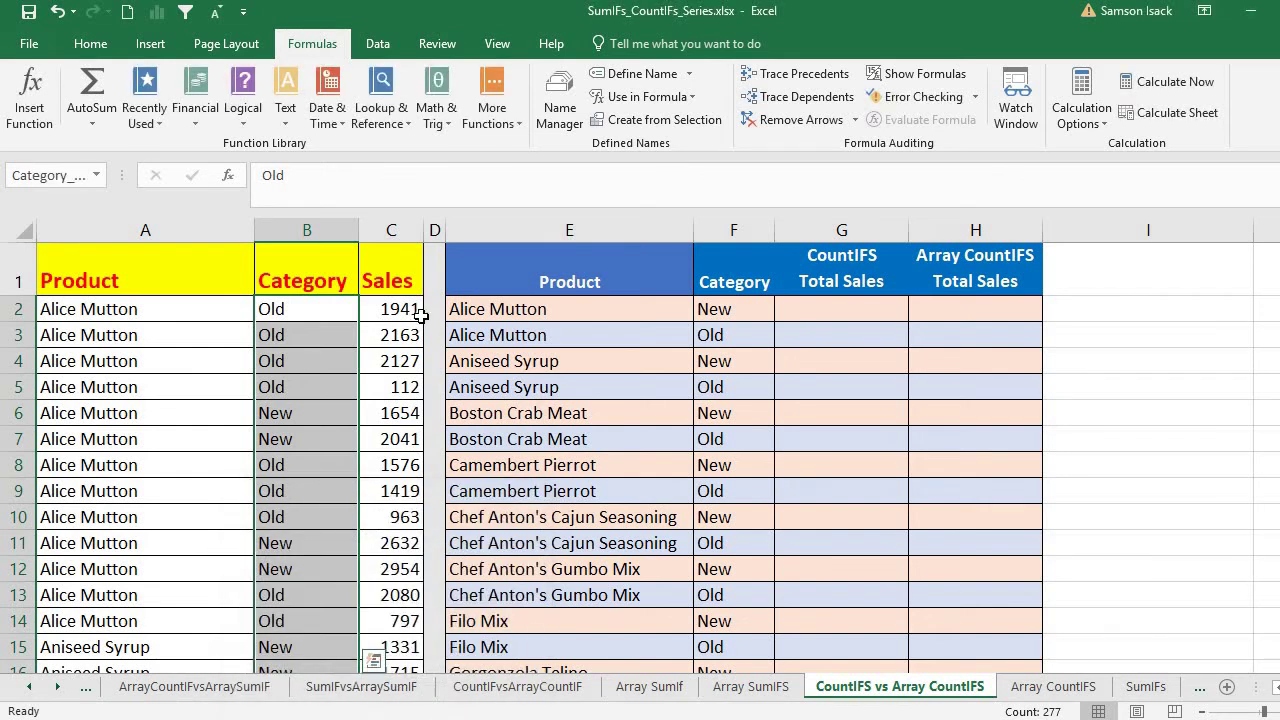
Change the second line of the CountIFS and Array CountIFS headers in G1 and H1 to Count.
{"action": "left_click", "coordinate": [395, 290]}
{"action": "left_click", "coordinate": [392, 307]}
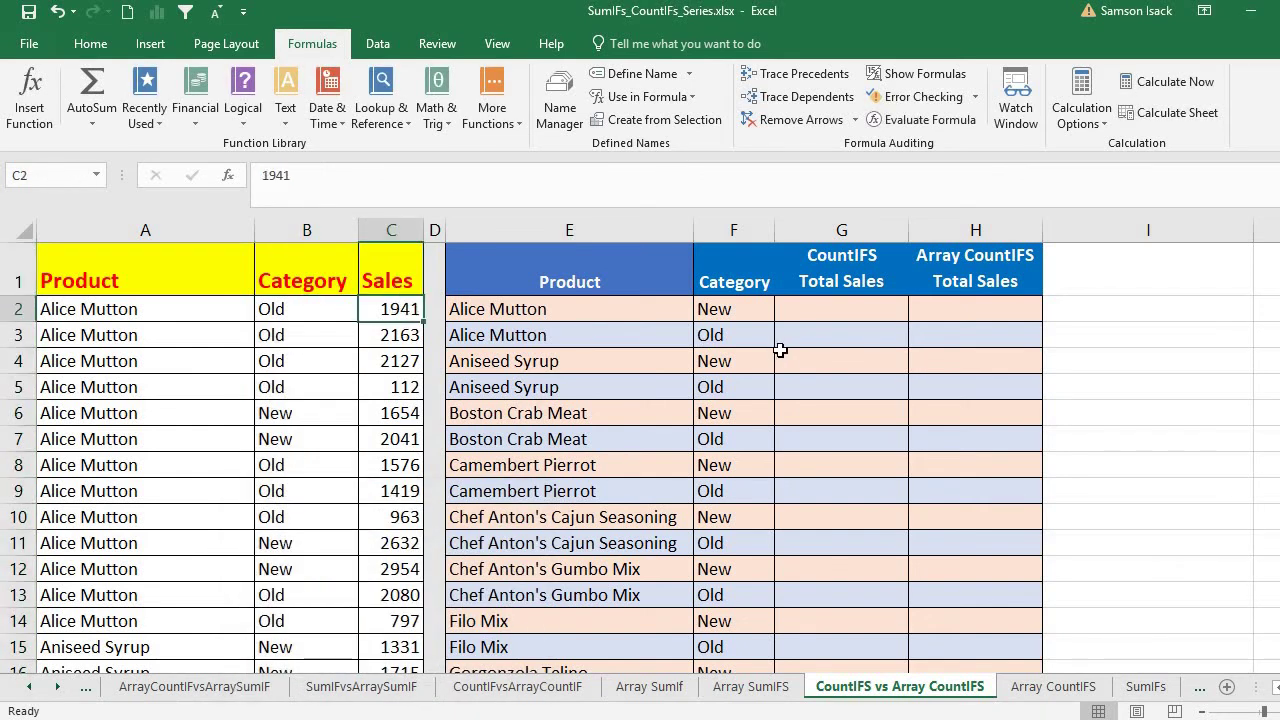
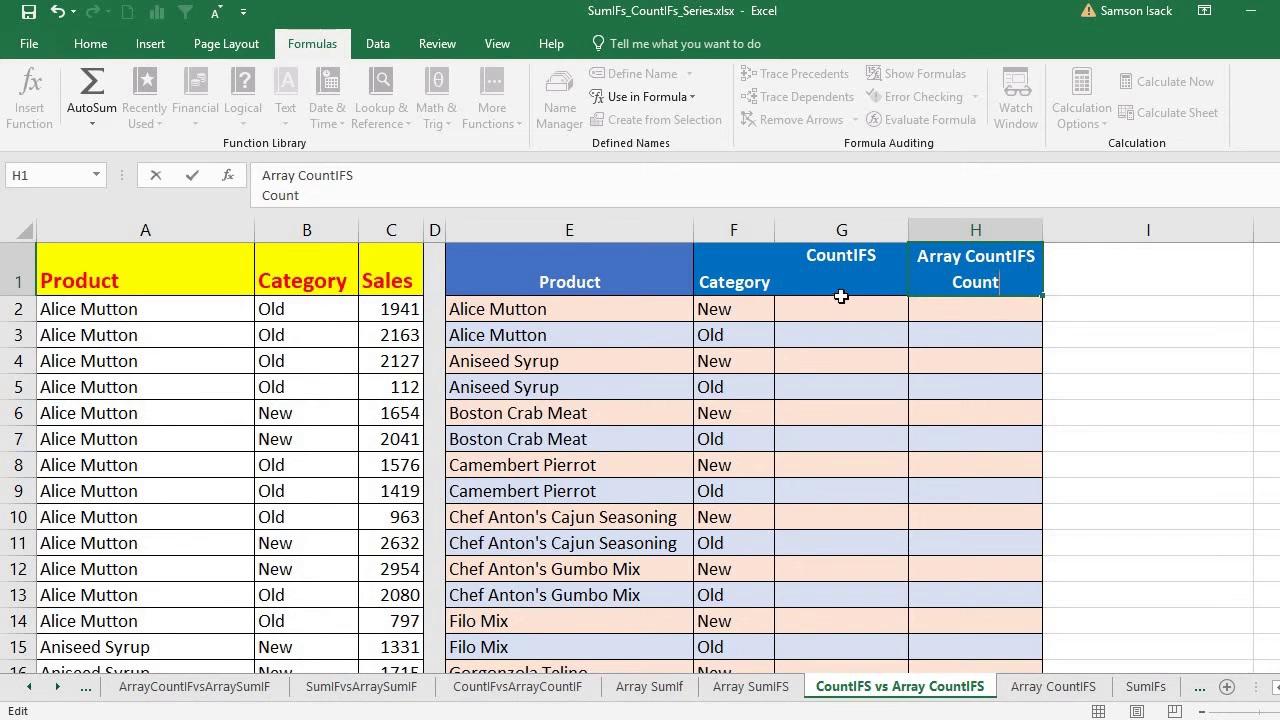
{"action": "left_click", "coordinate": [874, 277]}
{"action": "double_click", "coordinate": [878, 280]}
{"action": "type", "text": "C"}
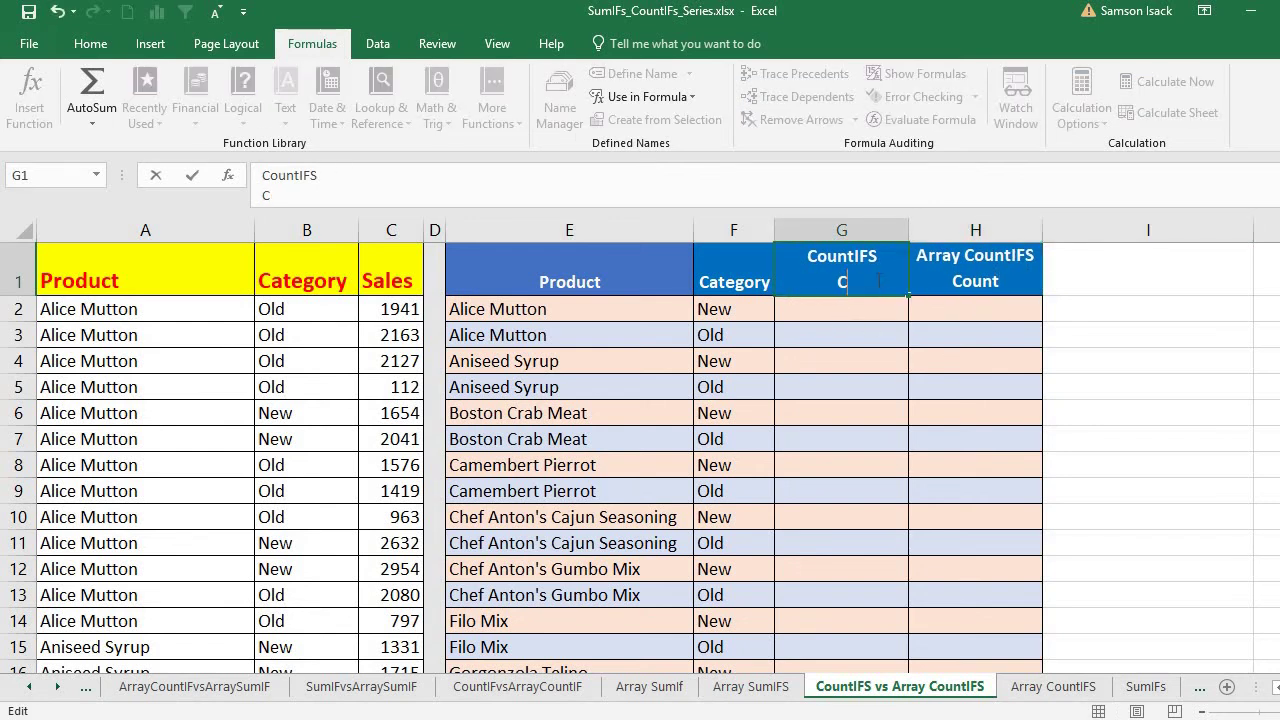
{"action": "type", "text": "ount"}
{"action": "left_click", "coordinate": [817, 355]}
Start a COUNTIFS formula in G2 with Product_List as the first criteria range and E2 as its criterion.
{"action": "left_click", "coordinate": [843, 312]}
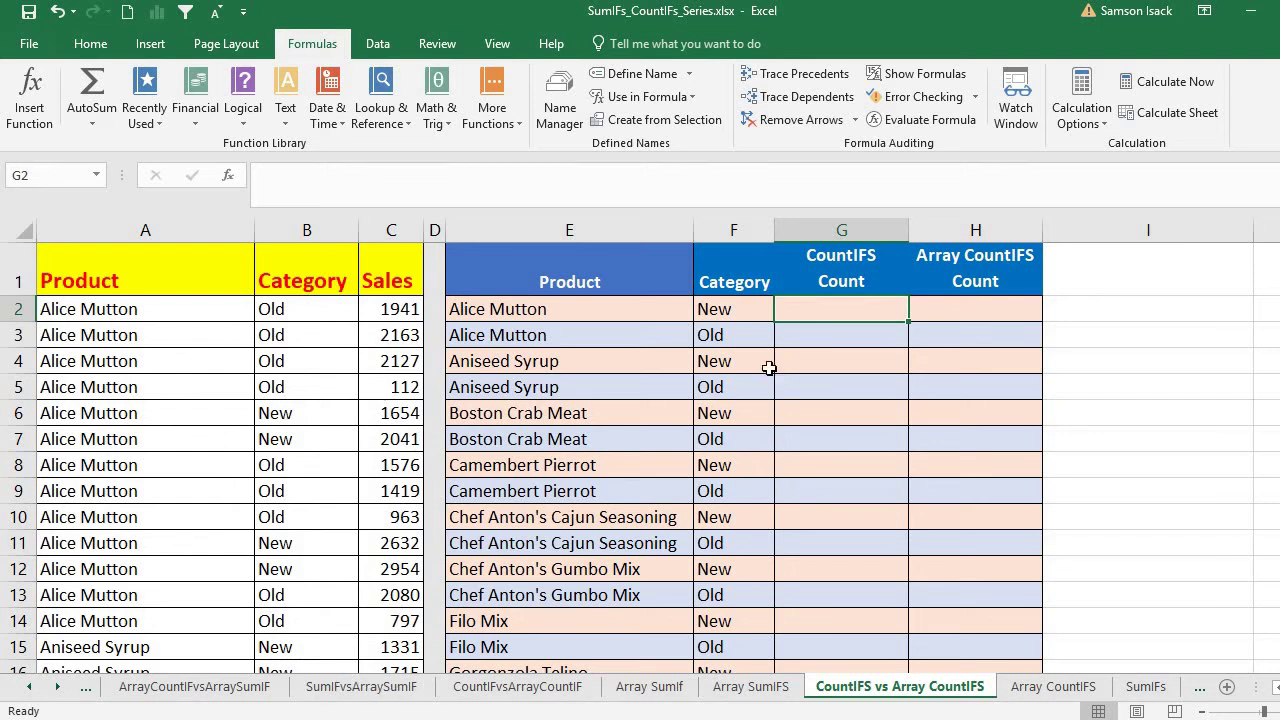
{"action": "key", "text": "BackSpace"}
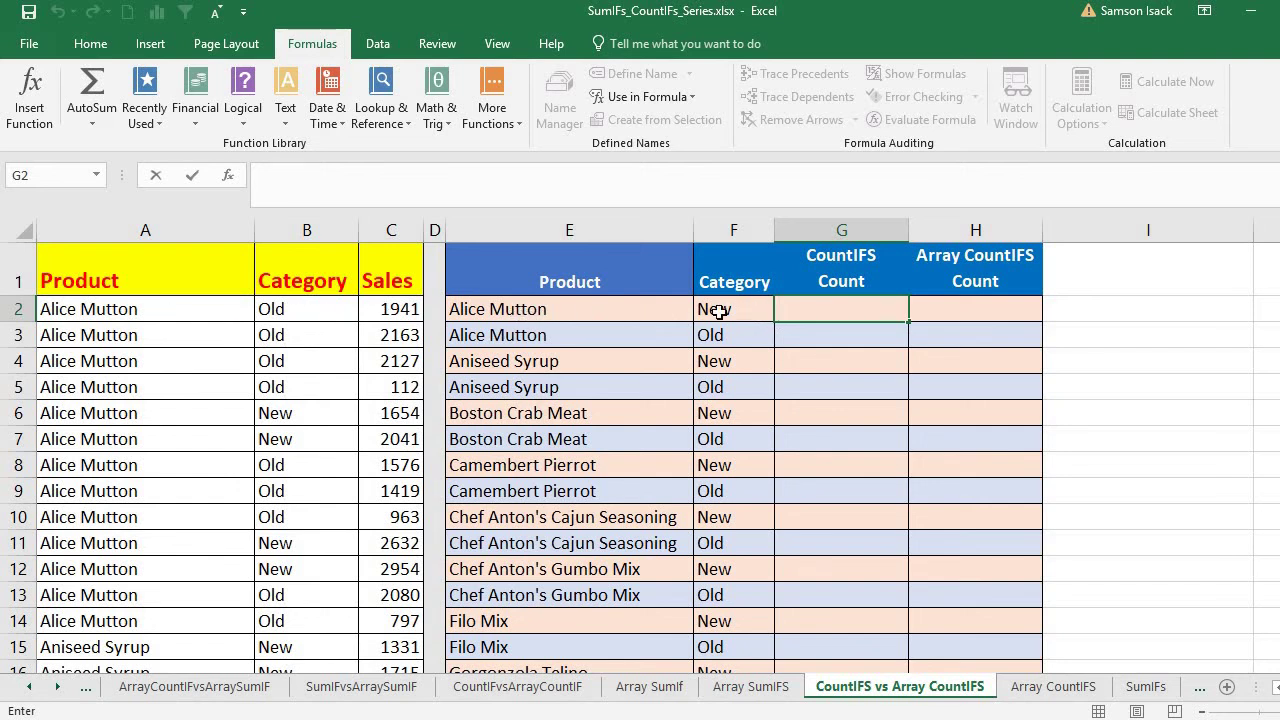
{"action": "left_click_drag", "start_coordinate": [591, 309], "coordinate": [751, 309]}
{"action": "left_click", "coordinate": [800, 300]}
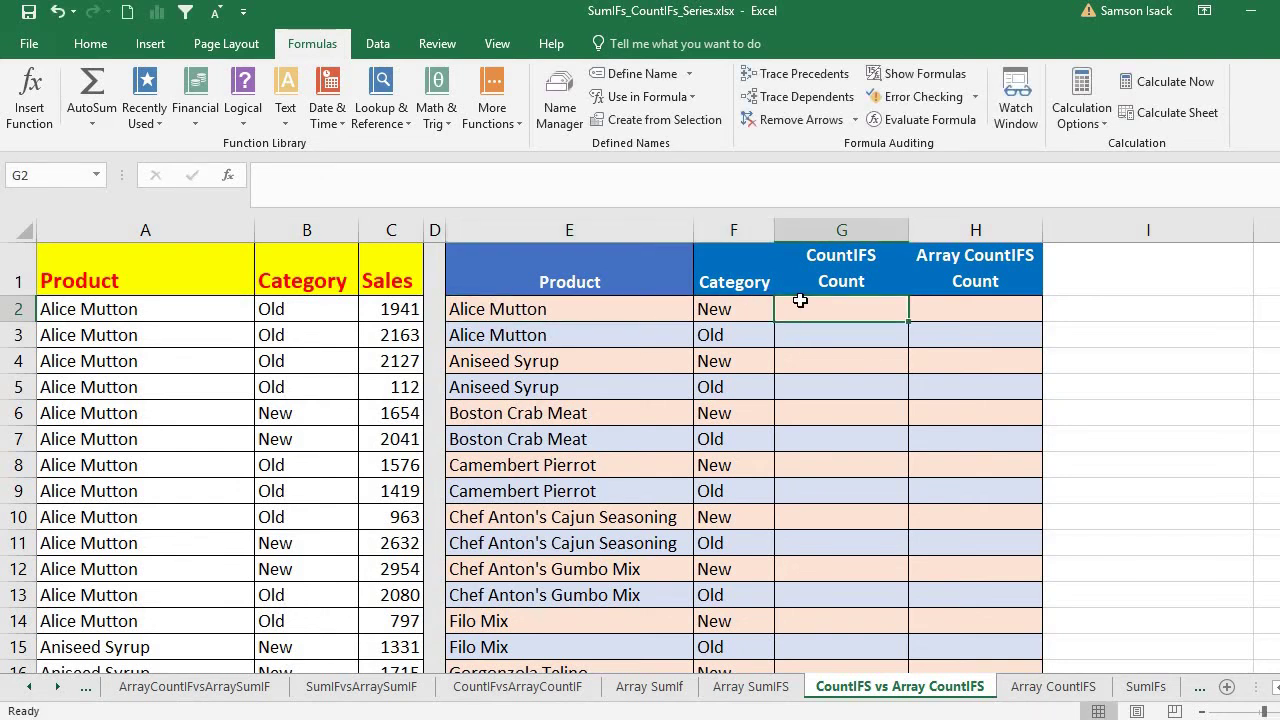
{"action": "type", "text": "=COUNTIF"}
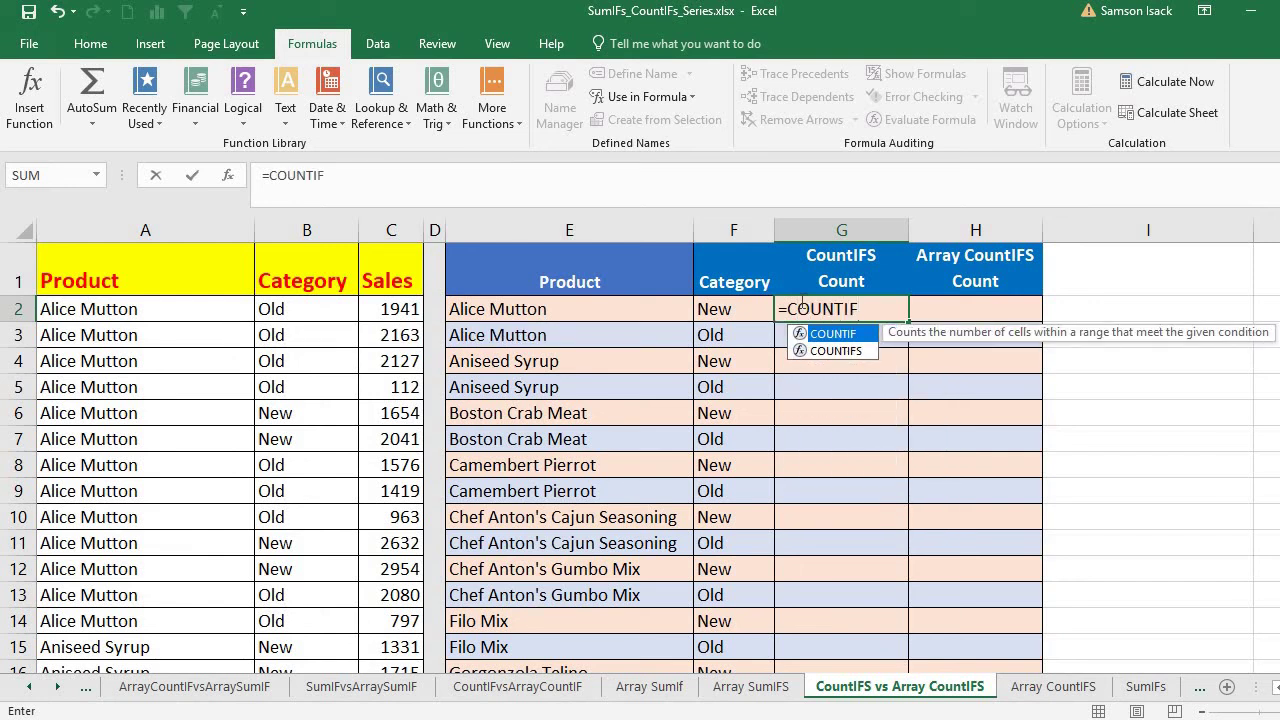
{"action": "type", "text": "S("}
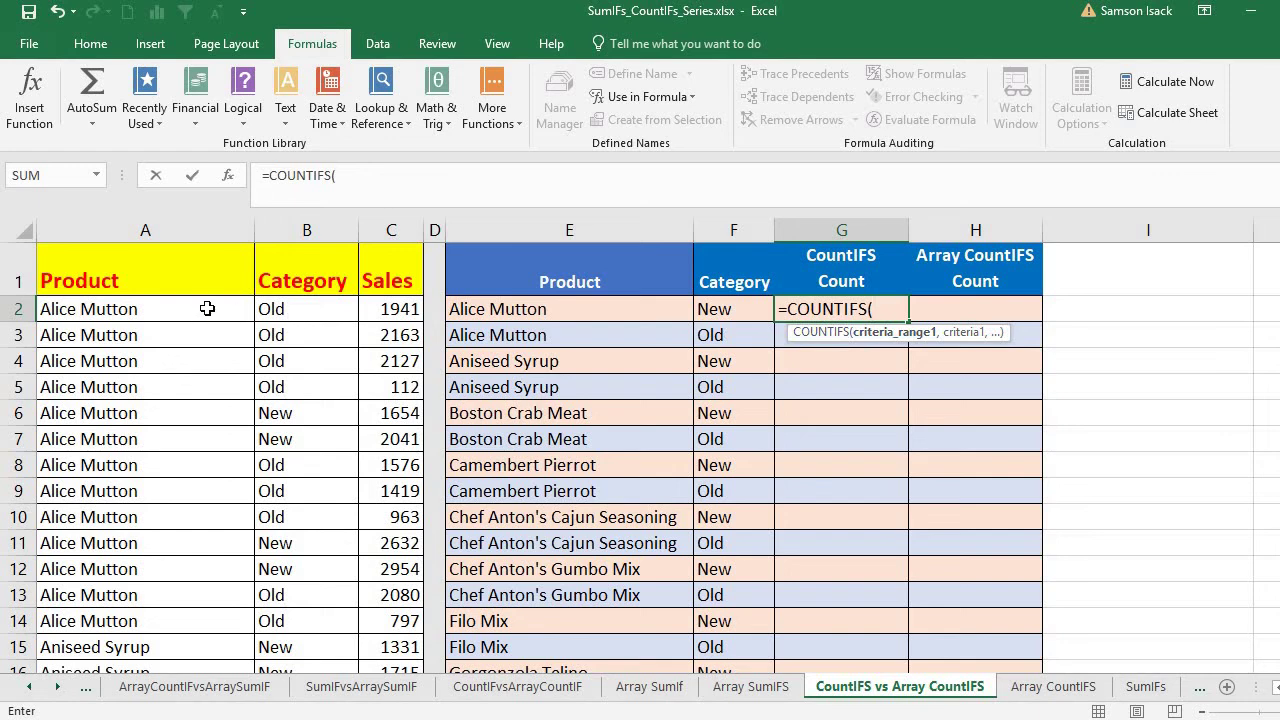
{"action": "left_click_drag", "start_coordinate": [207, 309], "coordinate": [178, 701]}
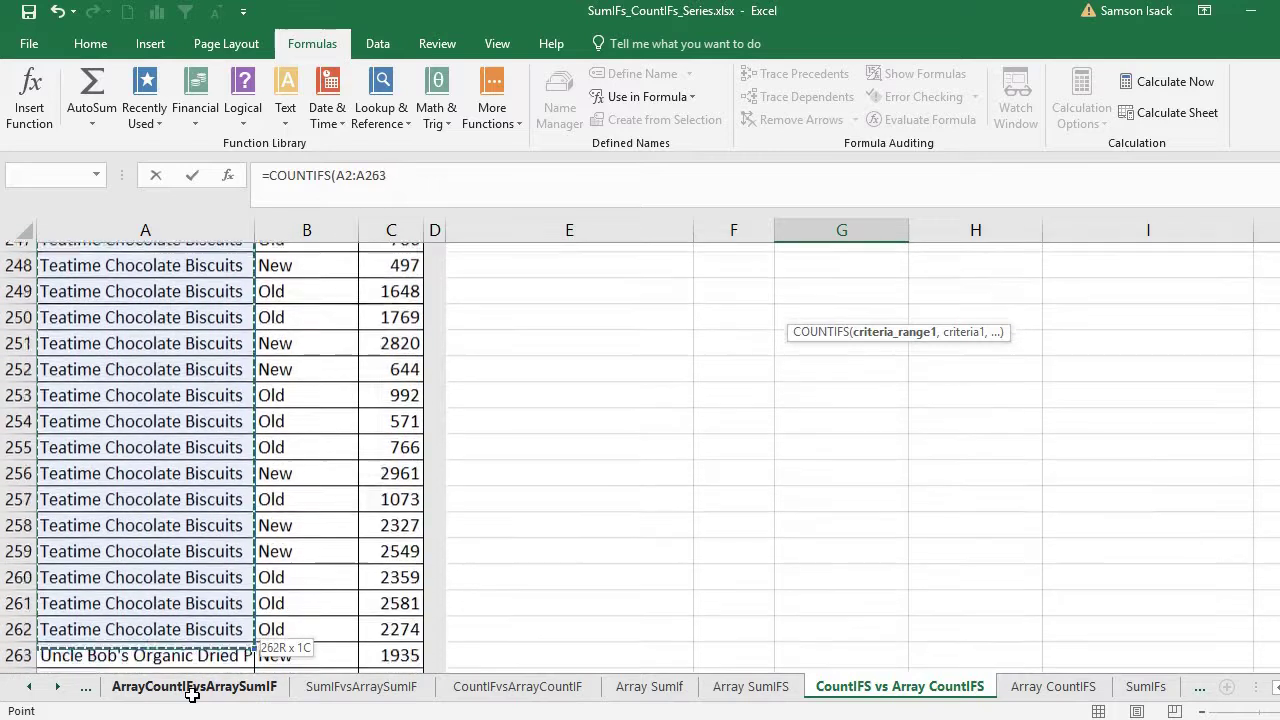
{"action": "left_click_drag", "start_coordinate": [194, 651], "coordinate": [263, 591]}
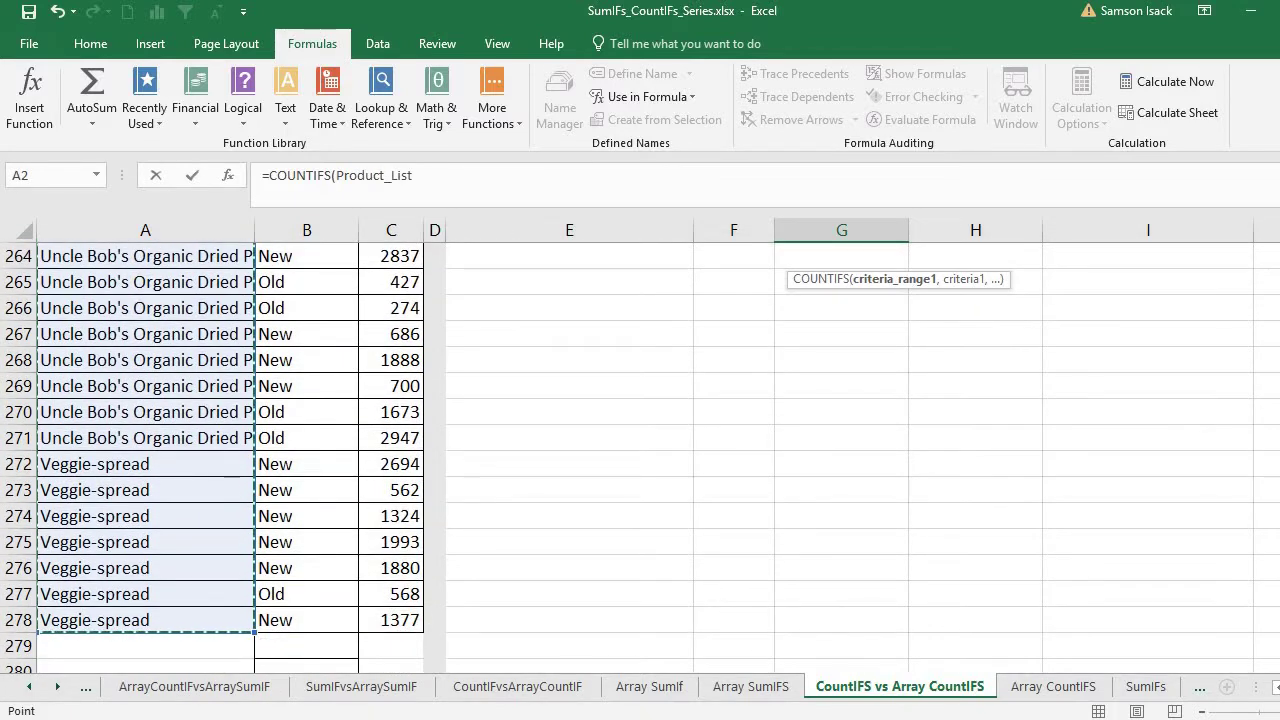
{"action": "scroll", "coordinate": [640, 450], "scroll_direction": "up", "scroll_amount": 20}
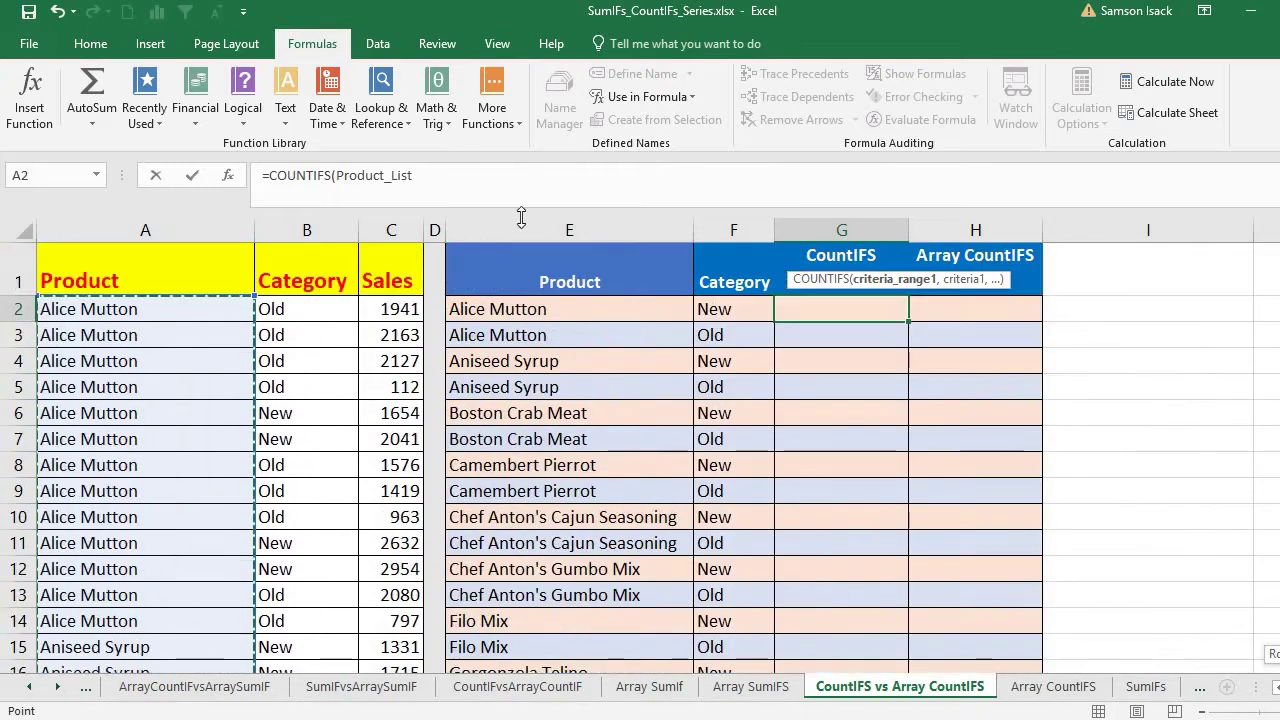
{"action": "left_click", "coordinate": [413, 178]}
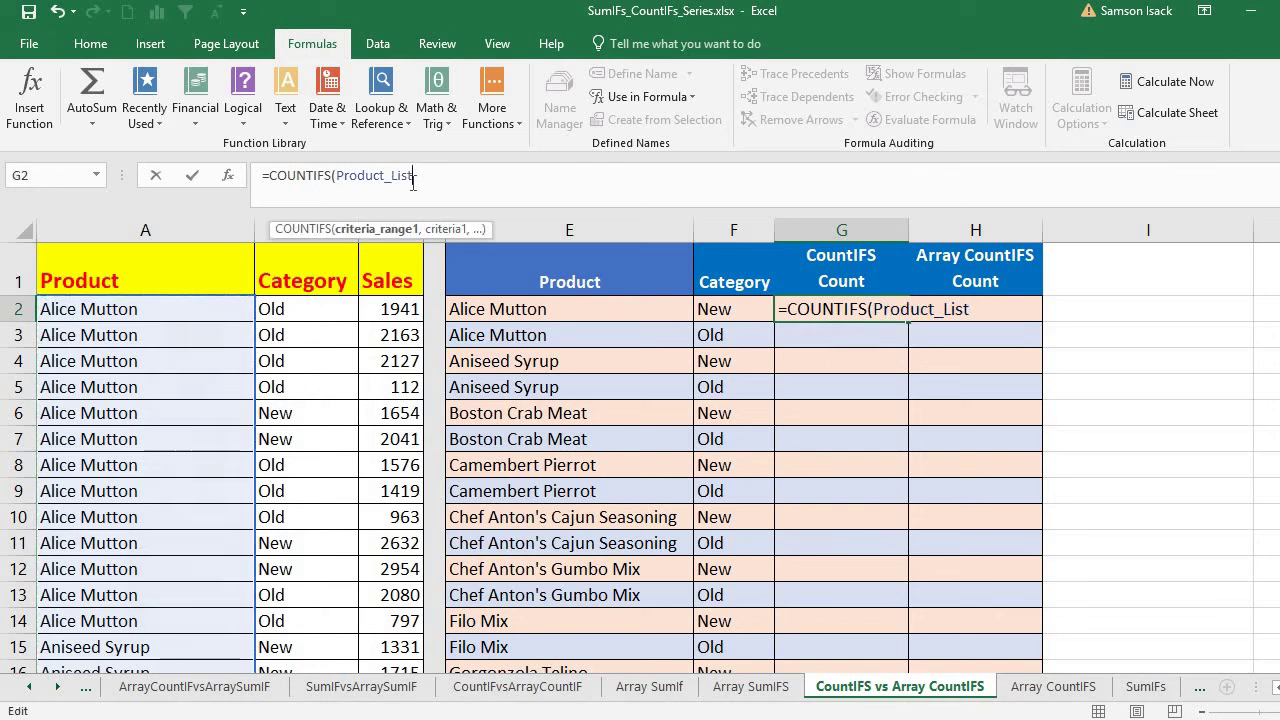
{"action": "type", "text": ","}
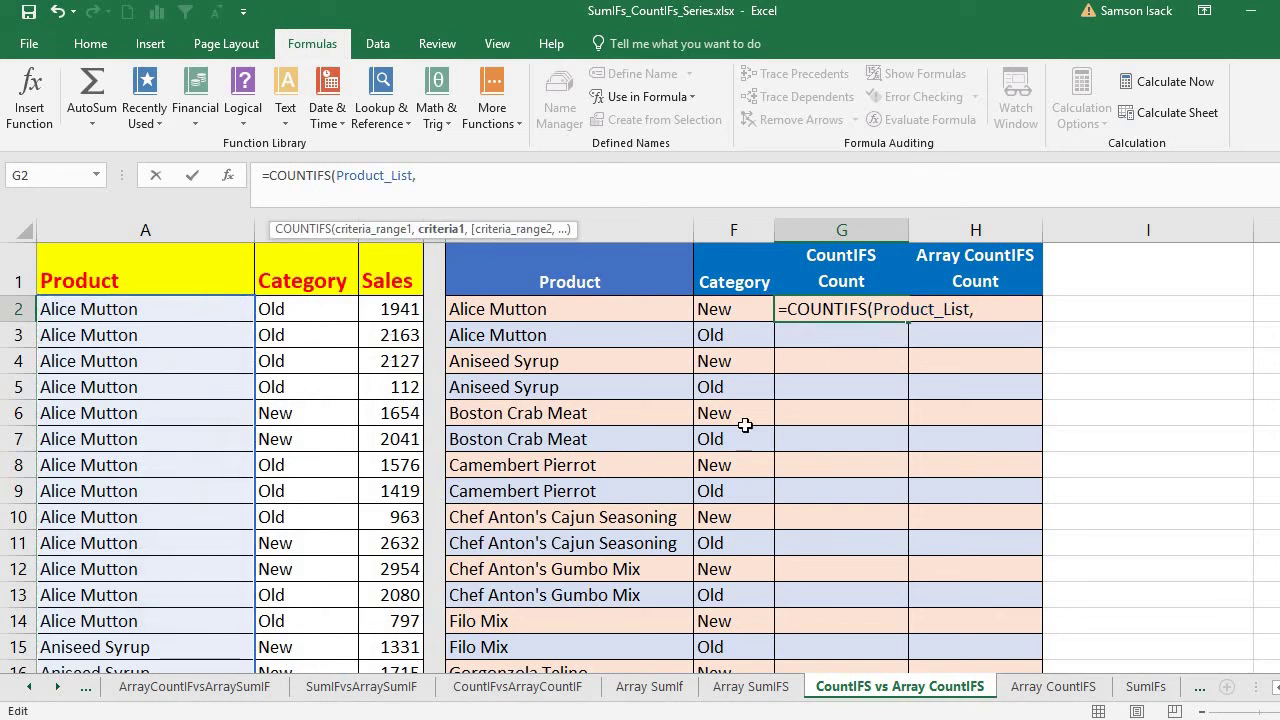
{"action": "left_click", "coordinate": [583, 305]}
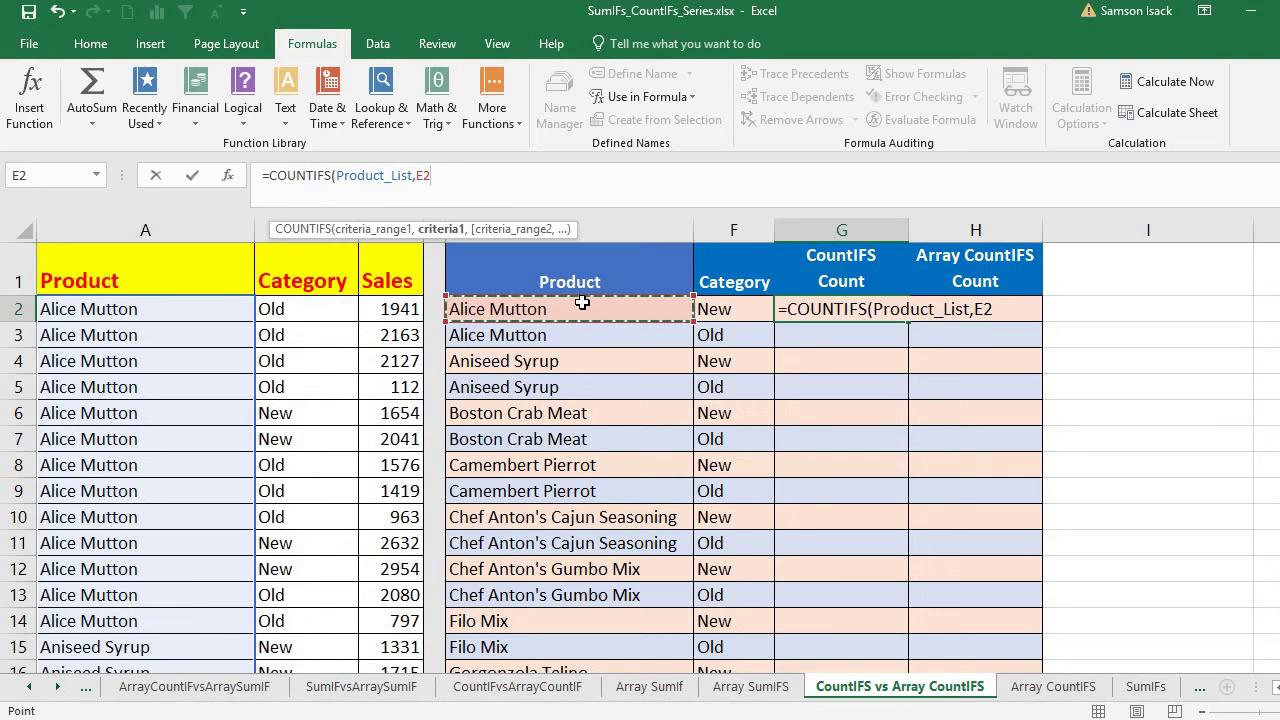
{"action": "type", "text": ","}
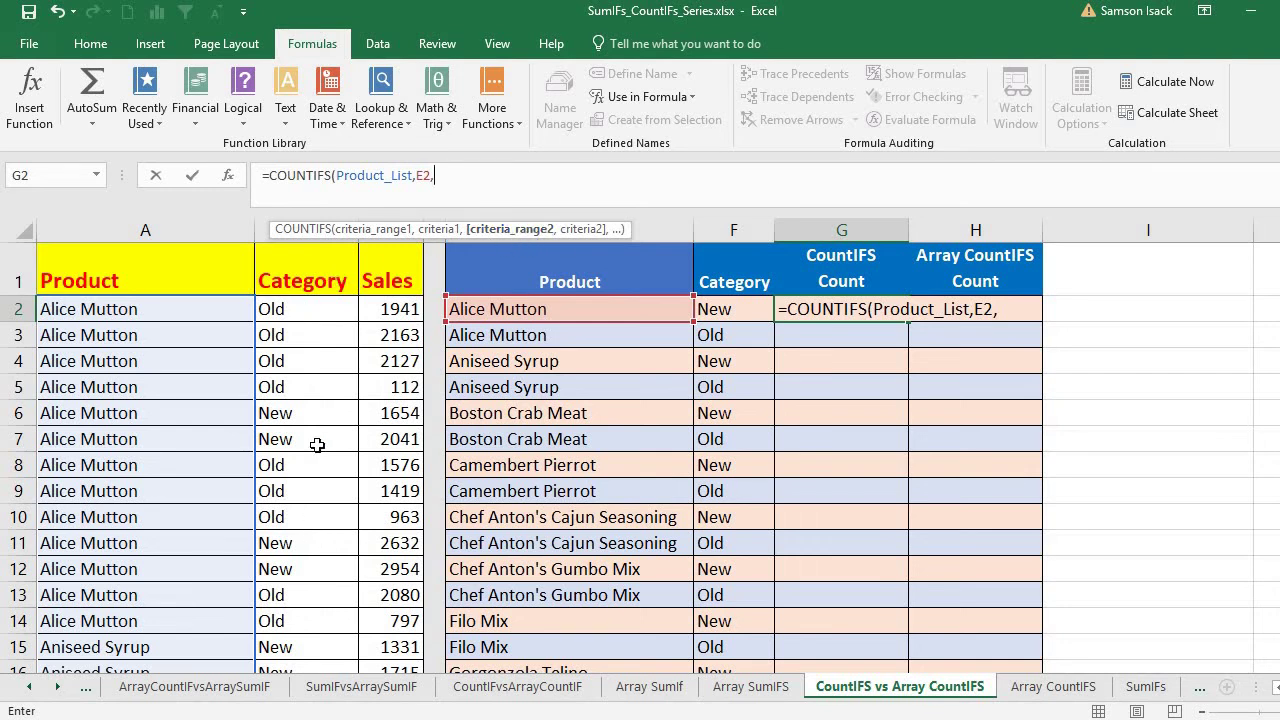
Add the named range Category_List as the second criteria range of the COUNTIFS formula in G2.
{"action": "type", "text": "Categ"}
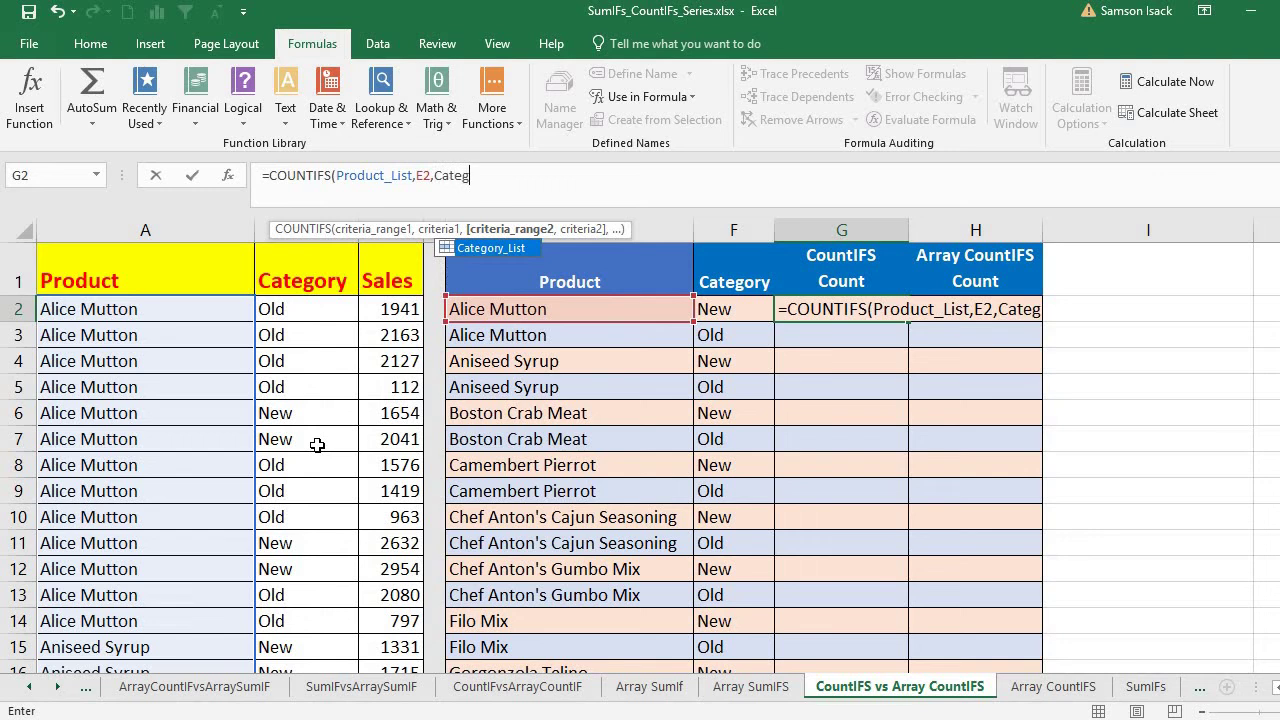
{"action": "type", "text": "ory"}
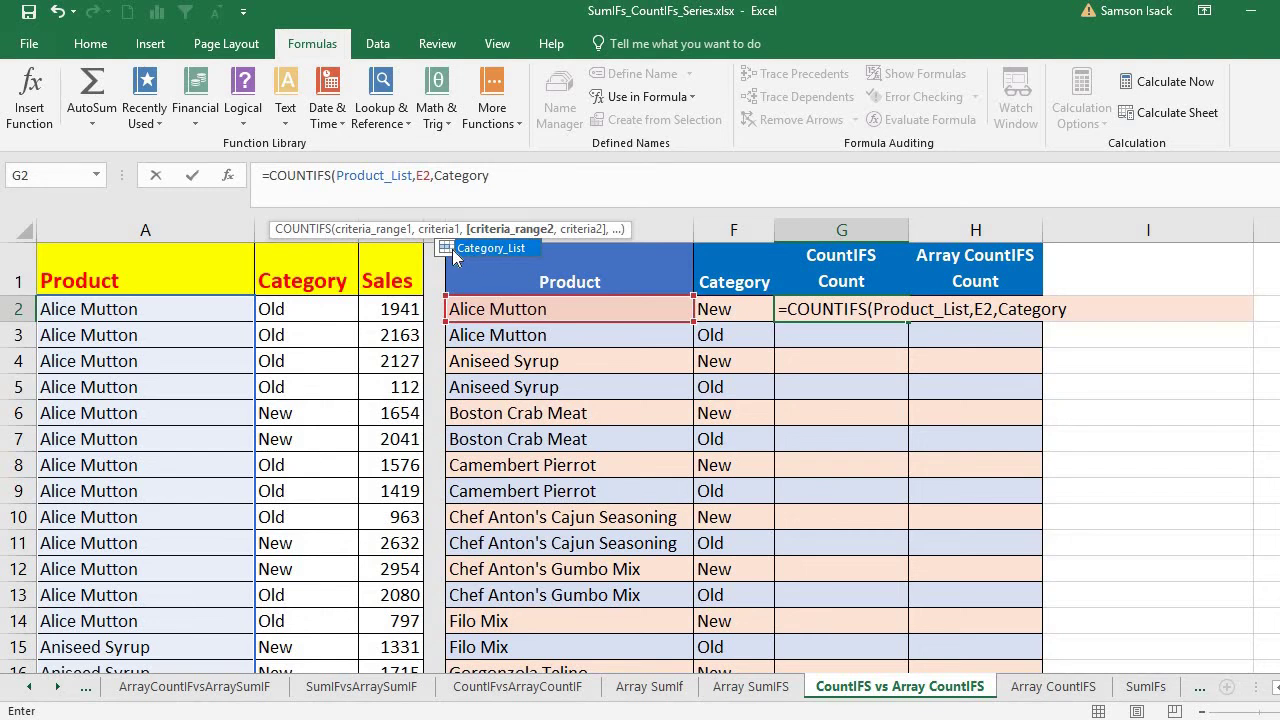
{"action": "key", "text": "BackSpace"}
{"action": "key", "text": "BackSpace"}
{"action": "key", "text": "BackSpace"}
{"action": "key", "text": "BackSpace"}
{"action": "key", "text": "BackSpace"}
{"action": "key", "text": "BackSpace"}
{"action": "key", "text": "BackSpace"}
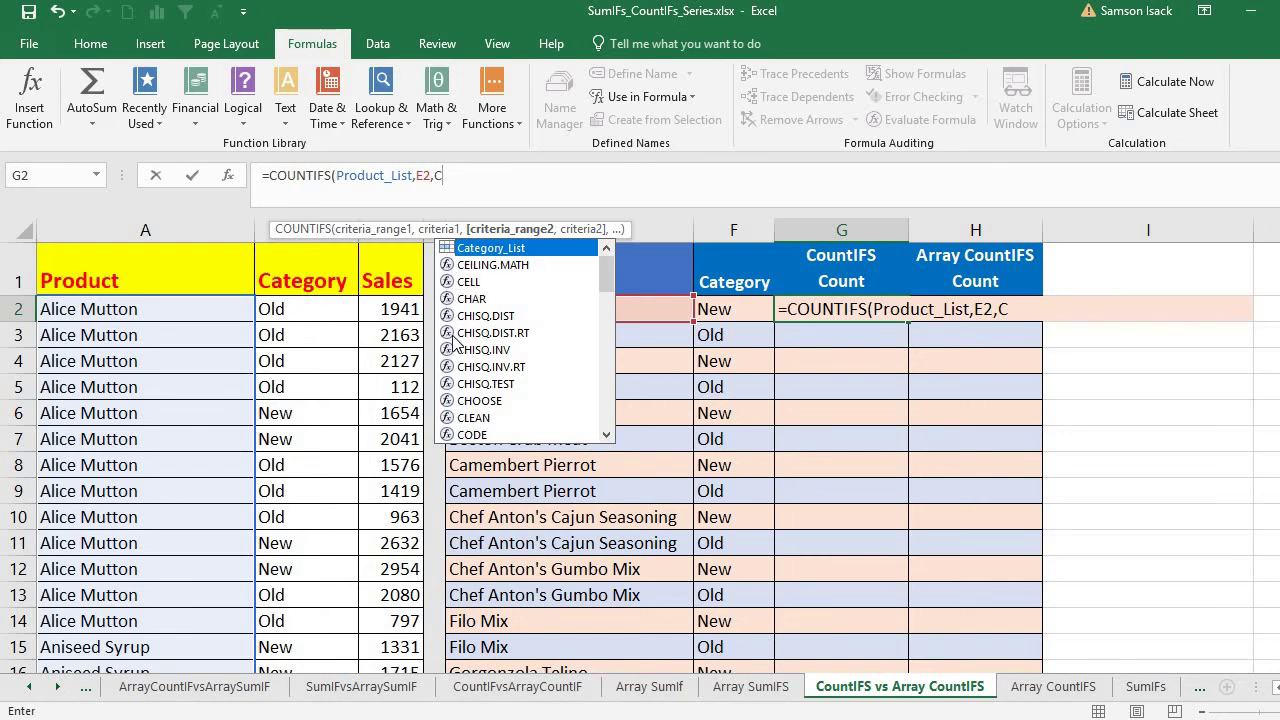
{"action": "double_click", "coordinate": [487, 251]}
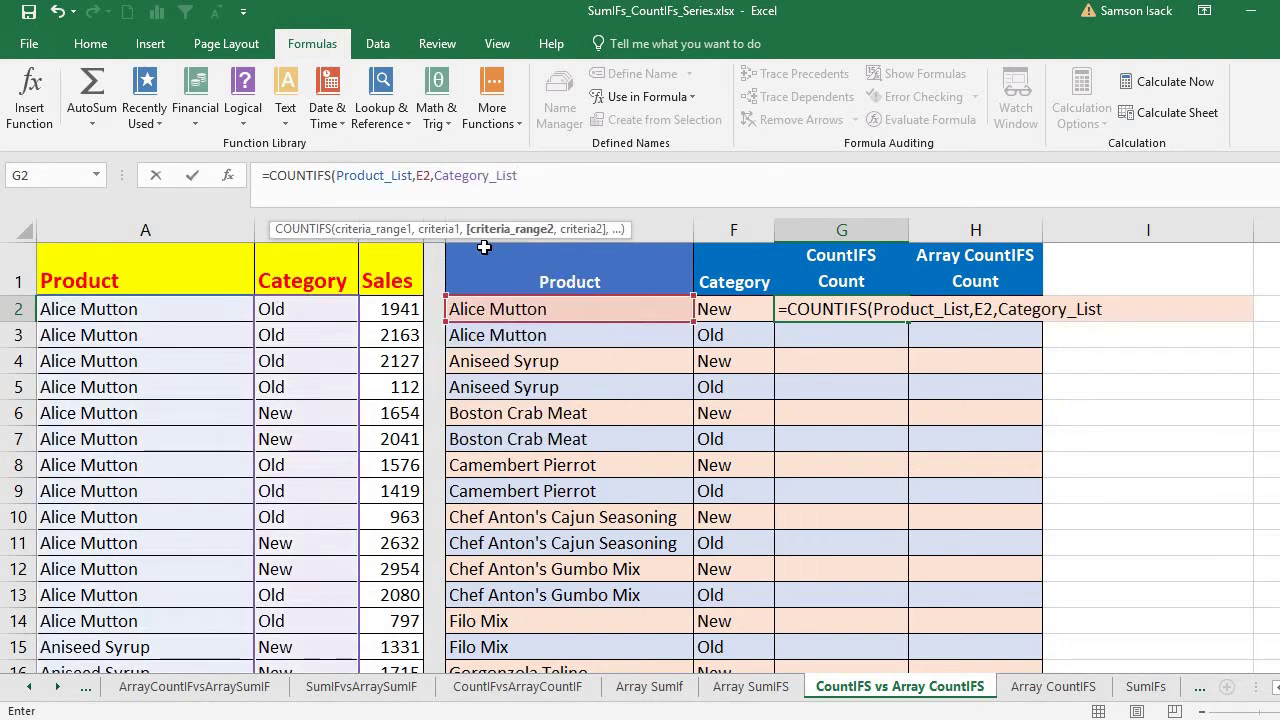
Use F2 as the second criterion and enter the completed formula =COUNTIFS(Product_List,E2,Category_List,F2) in G2, dismissing the battery notice.
{"action": "type", "text": ","}
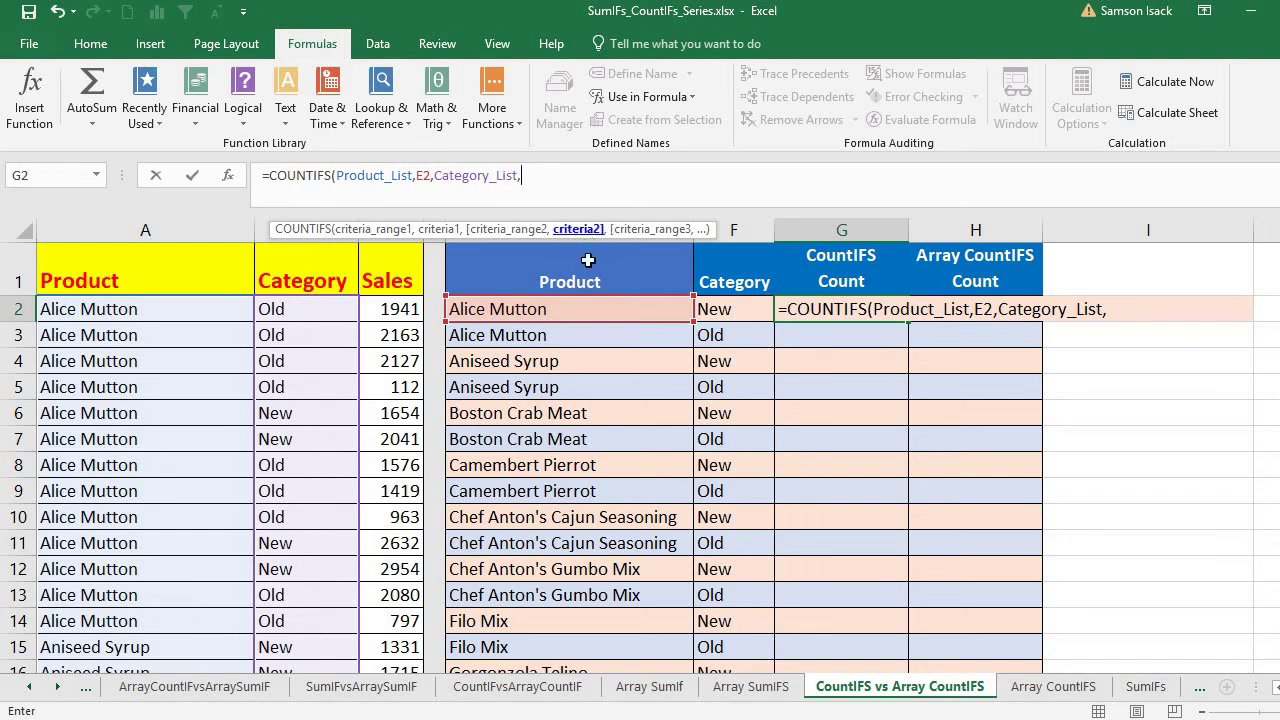
{"action": "left_click", "coordinate": [730, 306]}
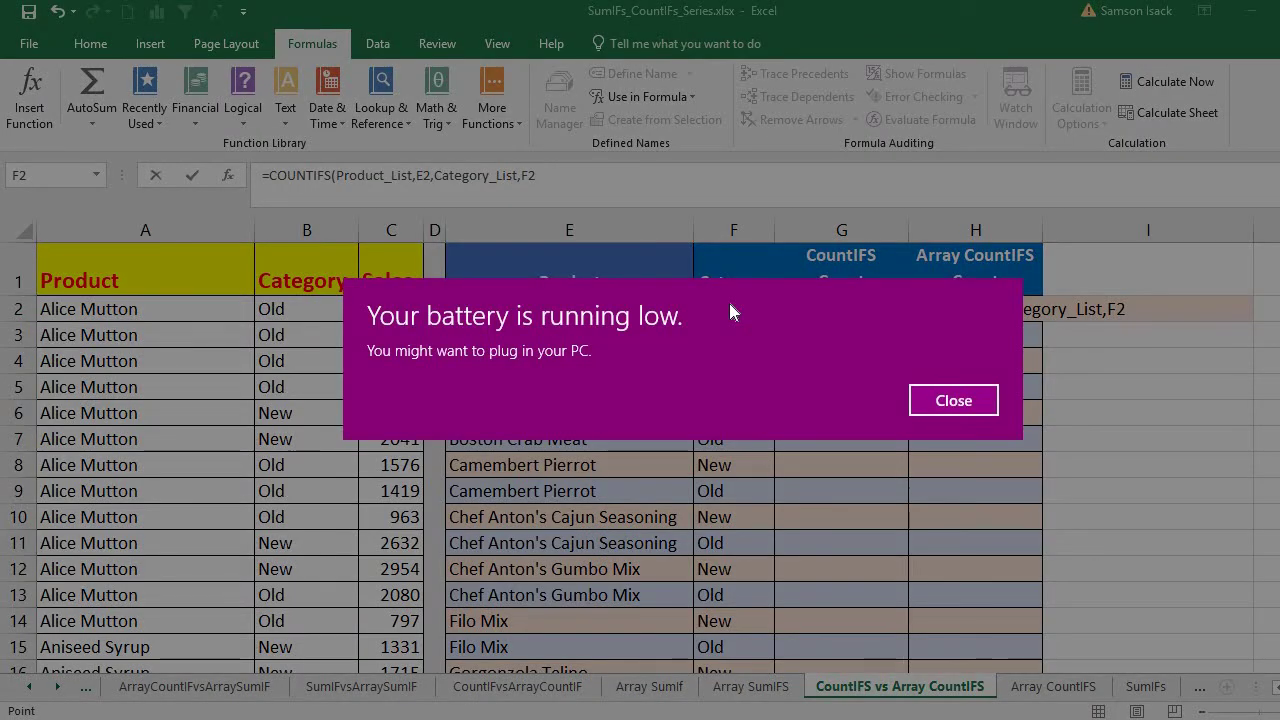
{"action": "left_click", "coordinate": [922, 388]}
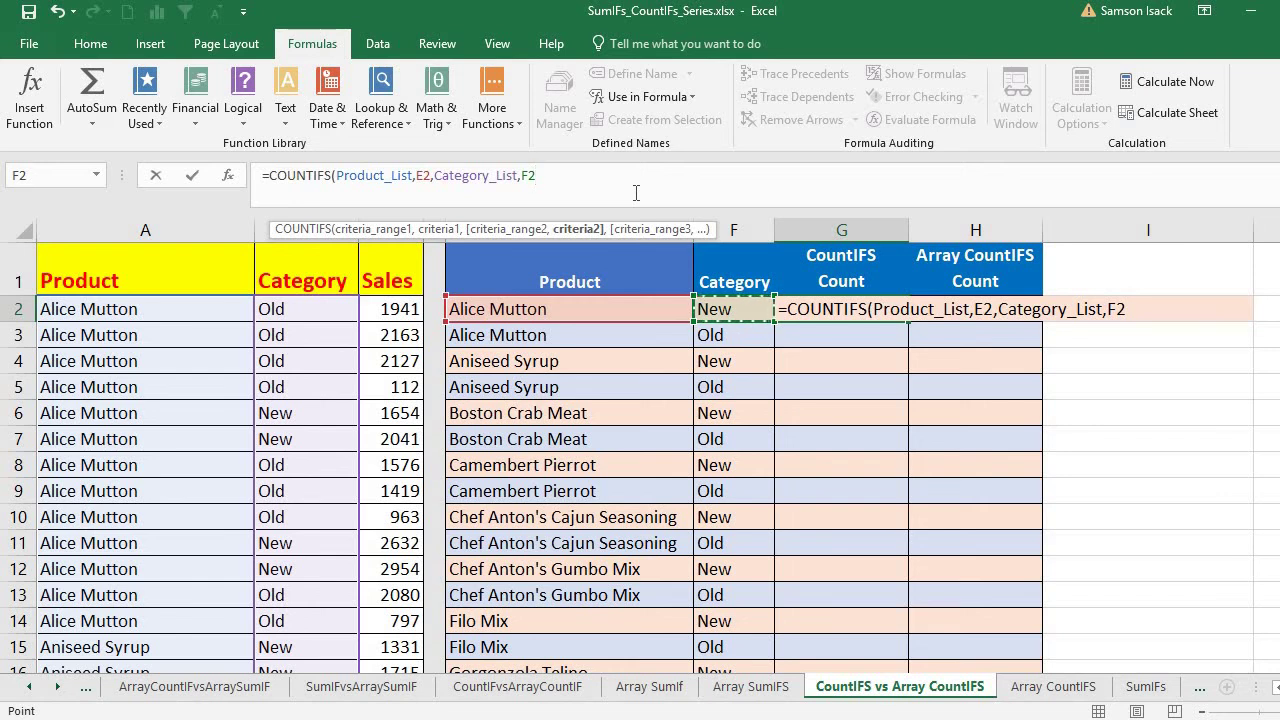
{"action": "type", "text": ")"}
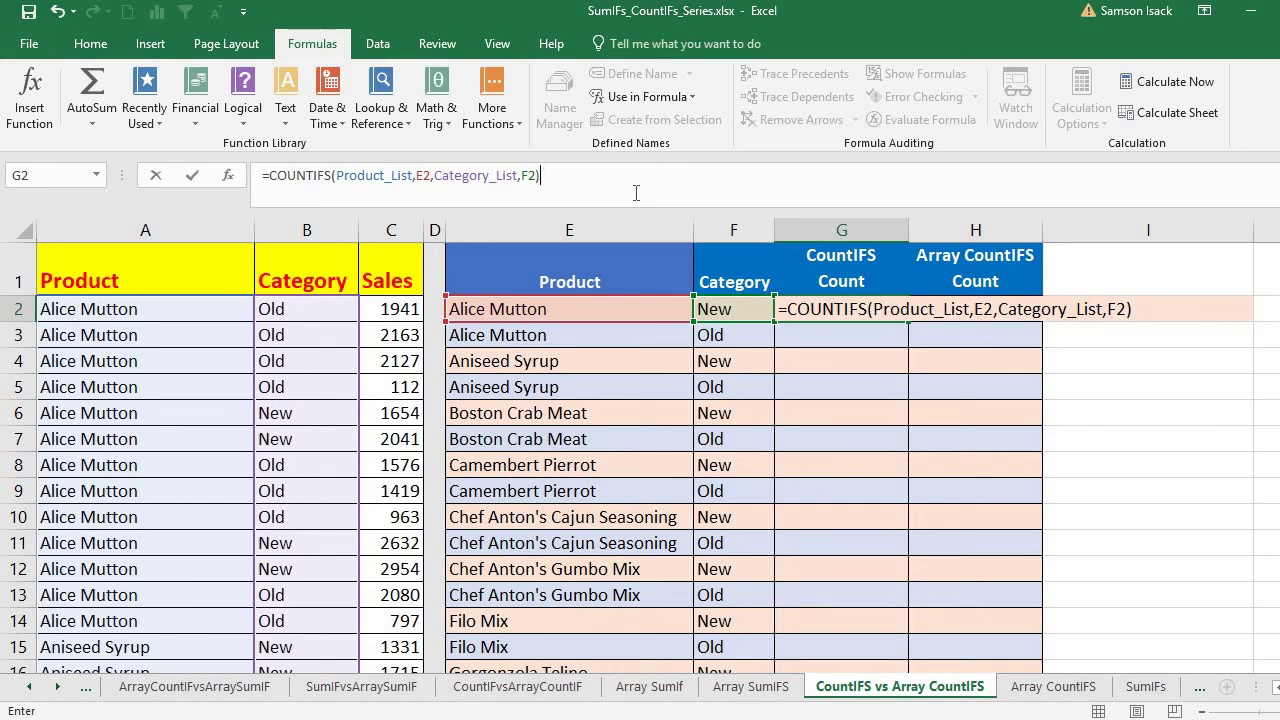
{"action": "key", "text": "Return"}
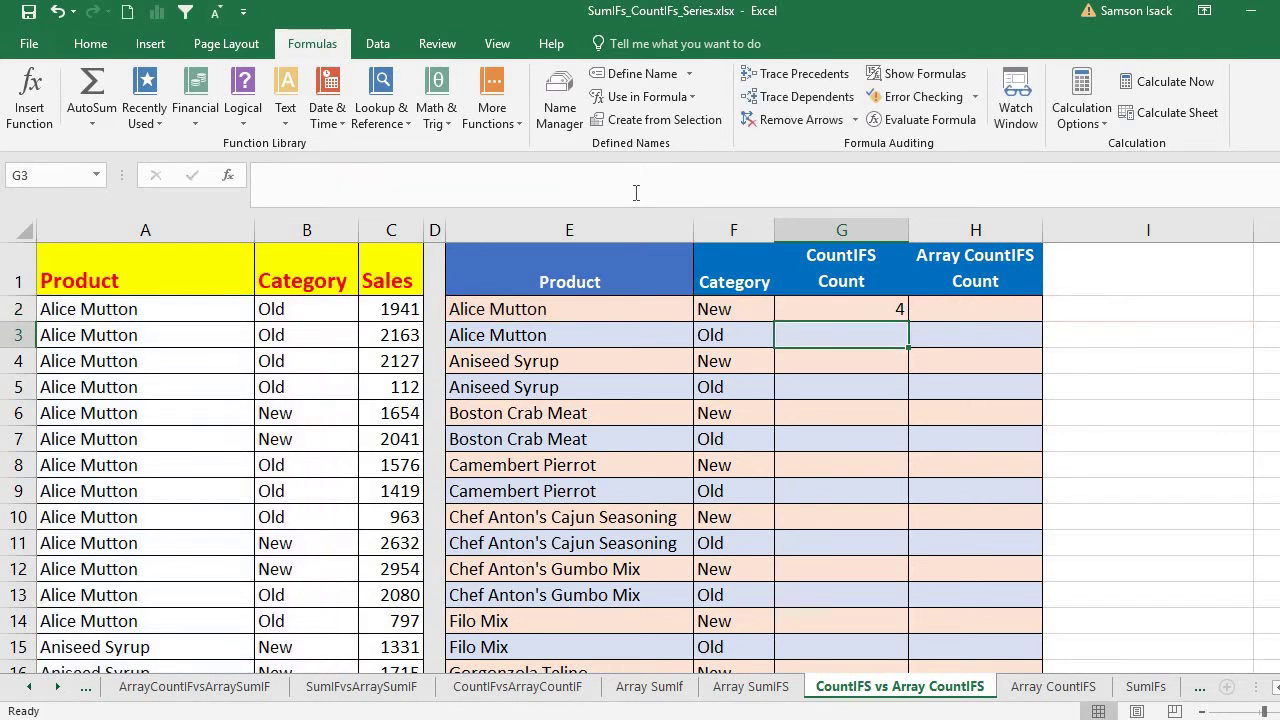
Check the G2 count against the Alice Mutton rows marked New and review both range and criterion pairs in its COUNTIFS formula.
{"action": "left_click", "coordinate": [855, 310]}
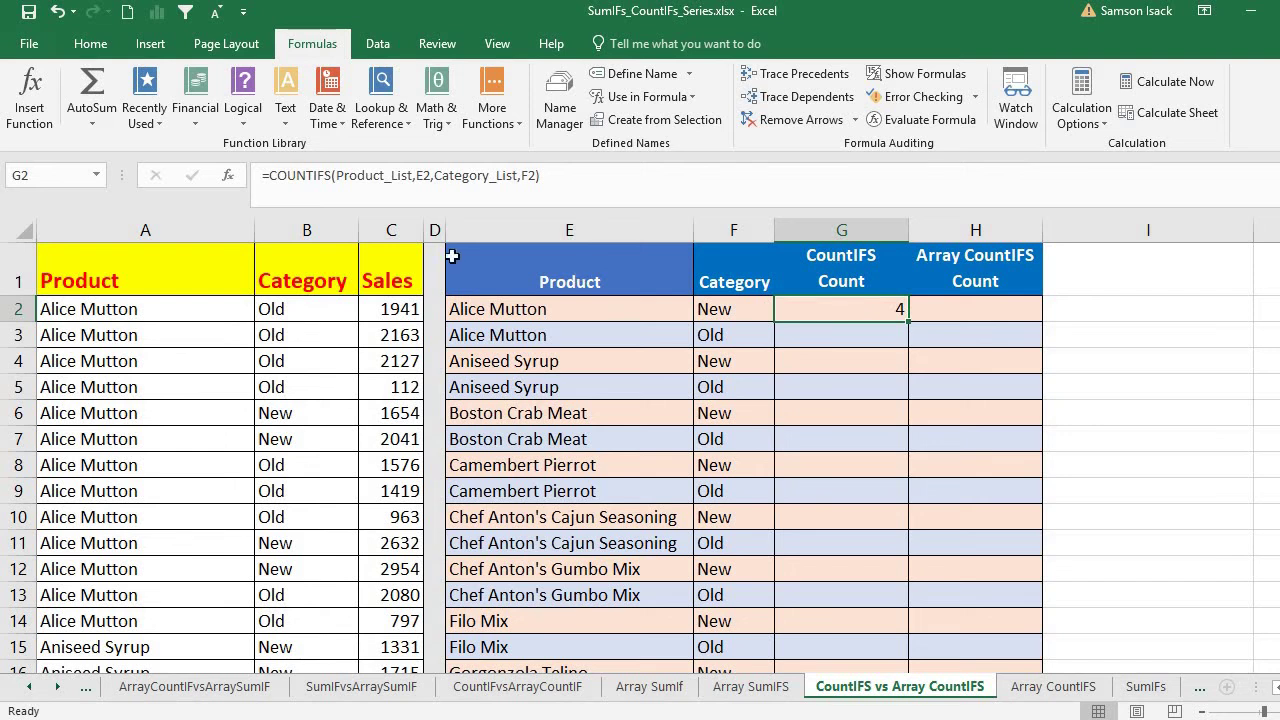
{"action": "left_click", "coordinate": [198, 311]}
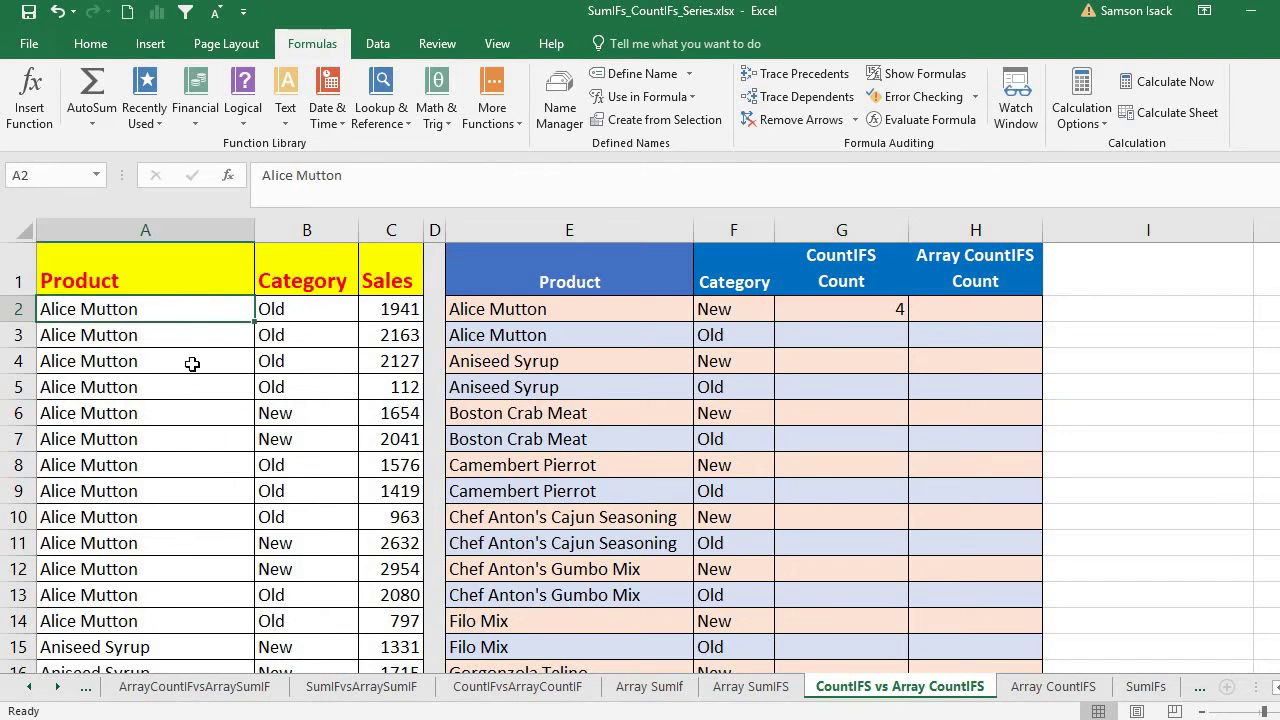
{"action": "left_click_drag", "start_coordinate": [251, 411], "coordinate": [330, 440]}
{"action": "left_click_drag", "start_coordinate": [189, 541], "coordinate": [286, 574]}
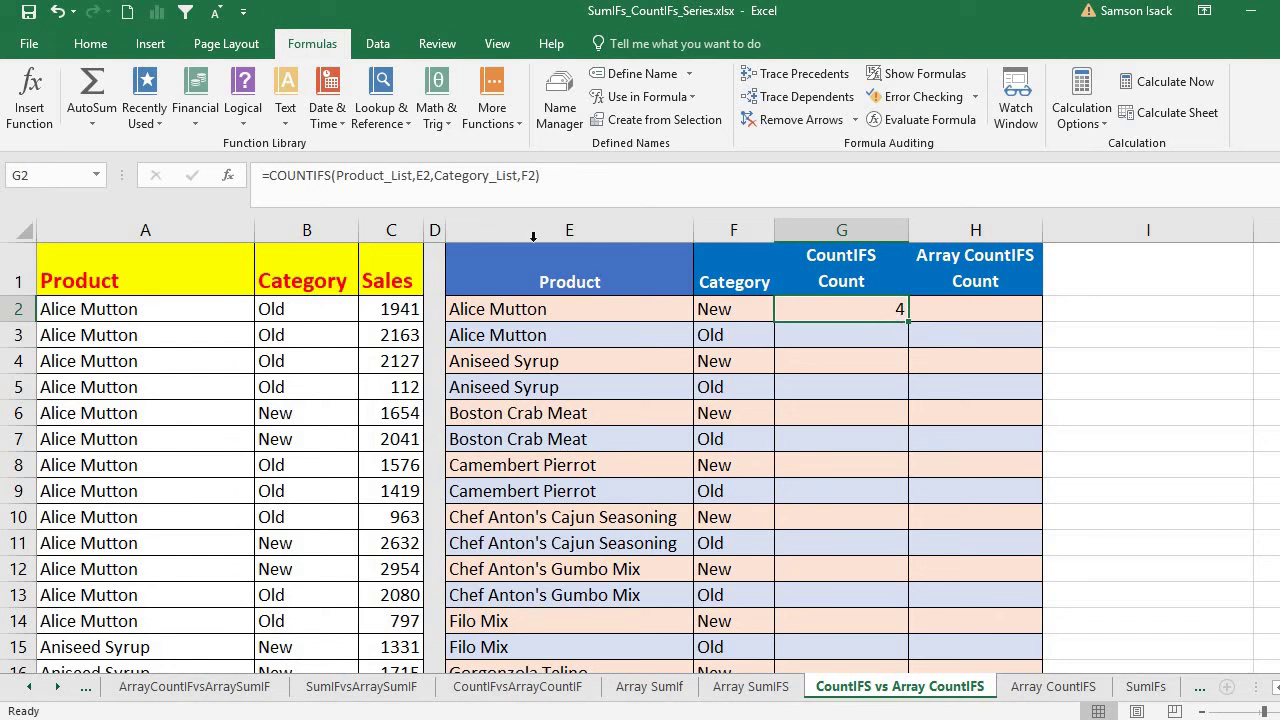
{"action": "left_click_drag", "start_coordinate": [432, 176], "coordinate": [339, 184]}
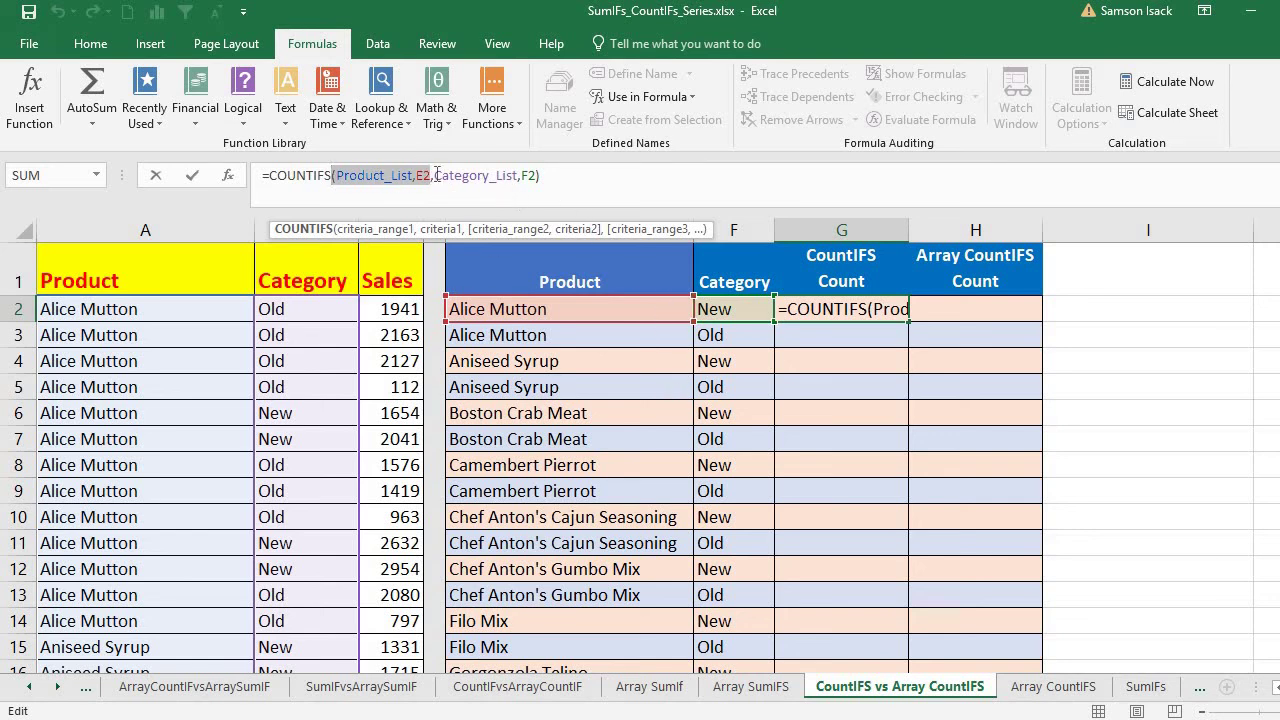
{"action": "left_click_drag", "start_coordinate": [436, 177], "coordinate": [537, 178]}
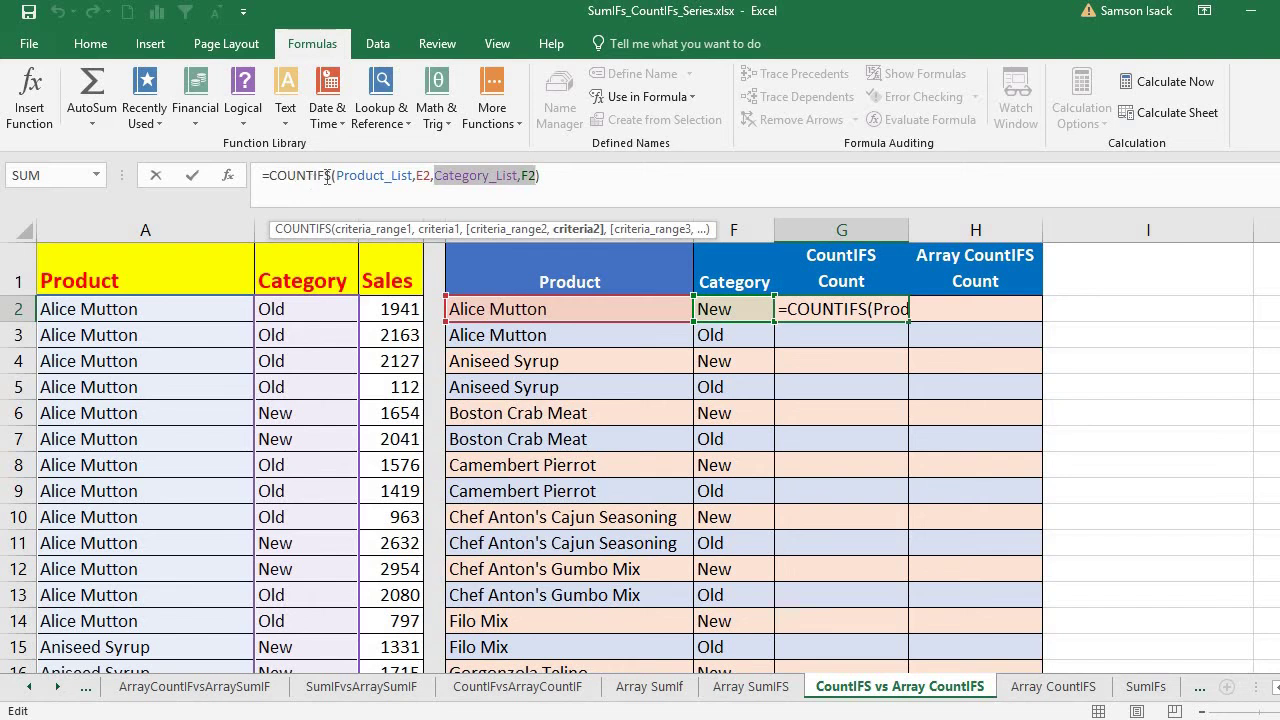
{"action": "key", "text": "Return"}
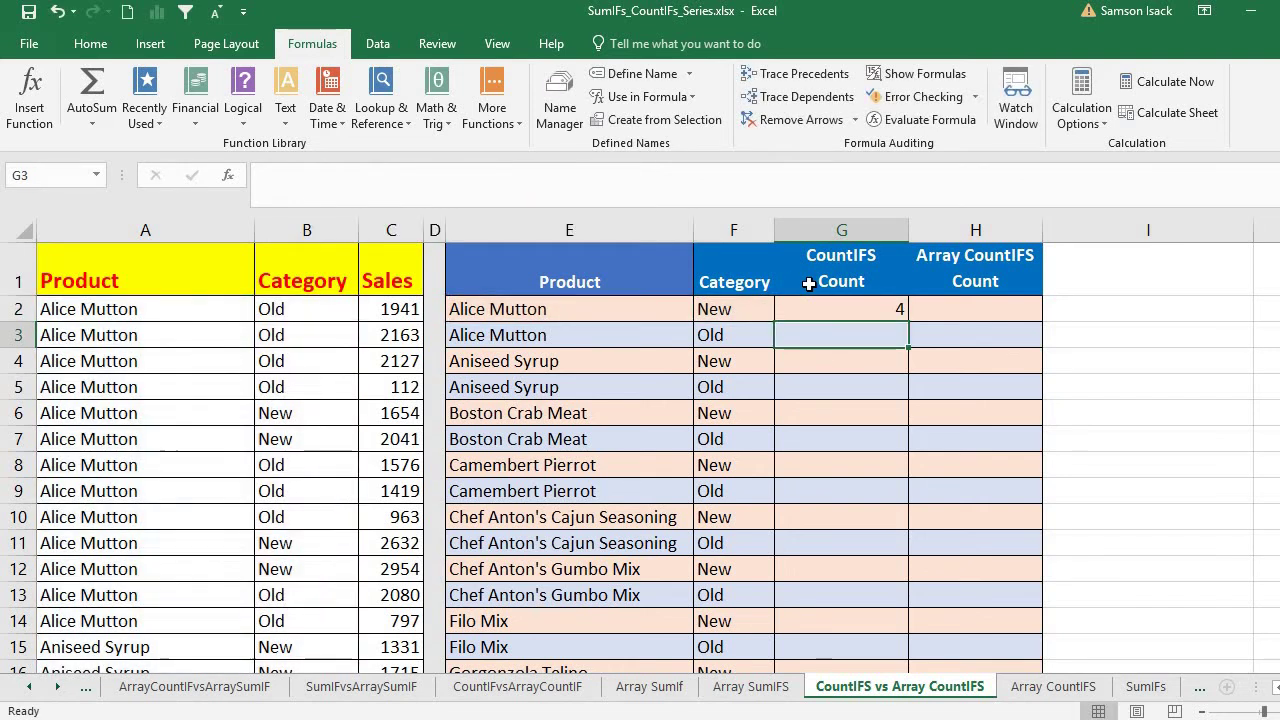
Copy the COUNTIFS formula from G2 down to G3.
{"action": "left_click", "coordinate": [855, 316]}
{"action": "mouse_move", "coordinate": [907, 321]}
{"action": "left_mouse_down"}
{"action": "mouse_move", "coordinate": [906, 342]}
{"action": "mouse_move", "coordinate": [886, 334]}
{"action": "left_mouse_up"}
{"action": "left_click", "coordinate": [886, 334]}
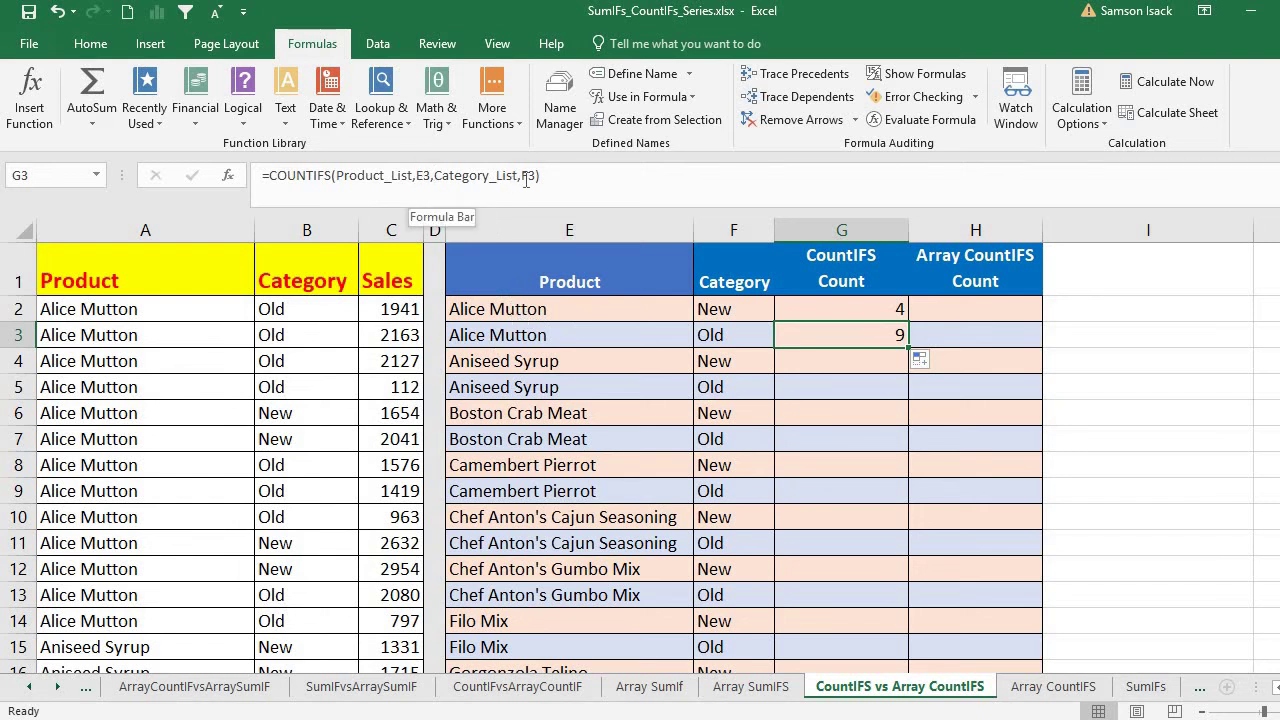
Compare the product and category criteria in E2:F3 with the cell references used in the G3 formula.
{"action": "left_click", "coordinate": [605, 309]}
{"action": "left_click", "coordinate": [714, 309]}
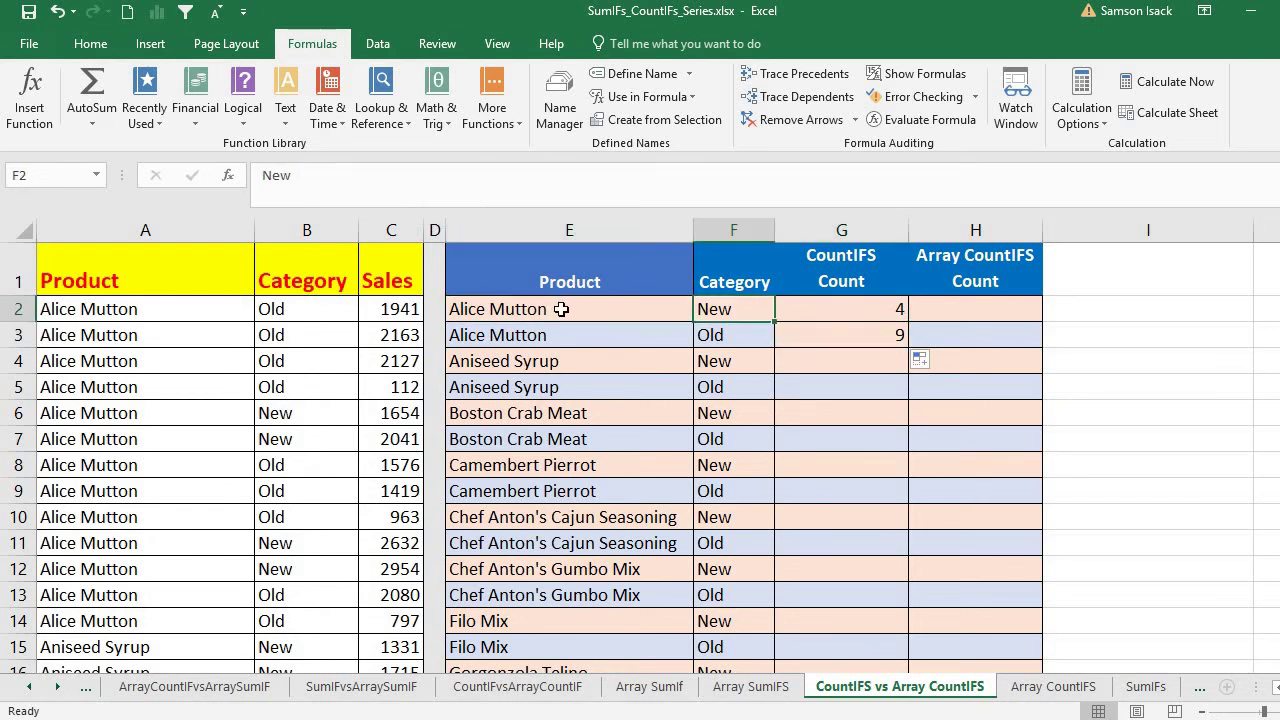
{"action": "left_click", "coordinate": [561, 309]}
{"action": "left_click", "coordinate": [744, 316]}
{"action": "left_click", "coordinate": [640, 338]}
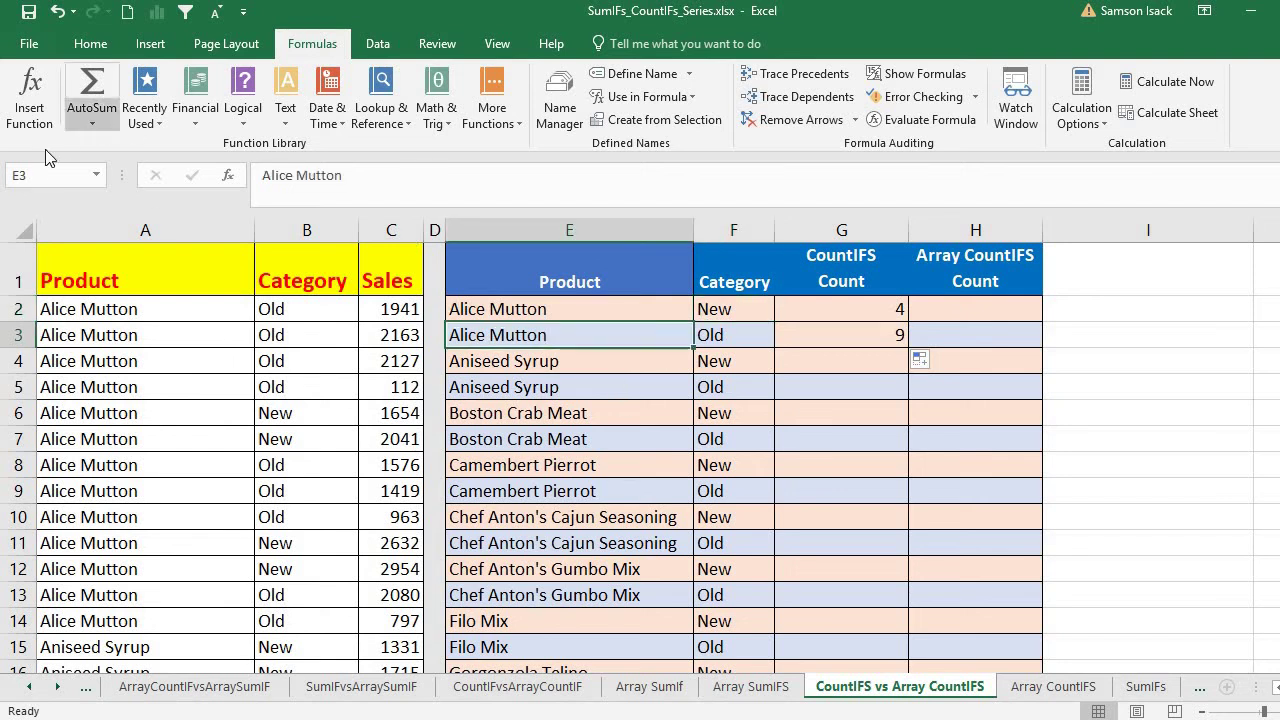
{"action": "left_click", "coordinate": [722, 340]}
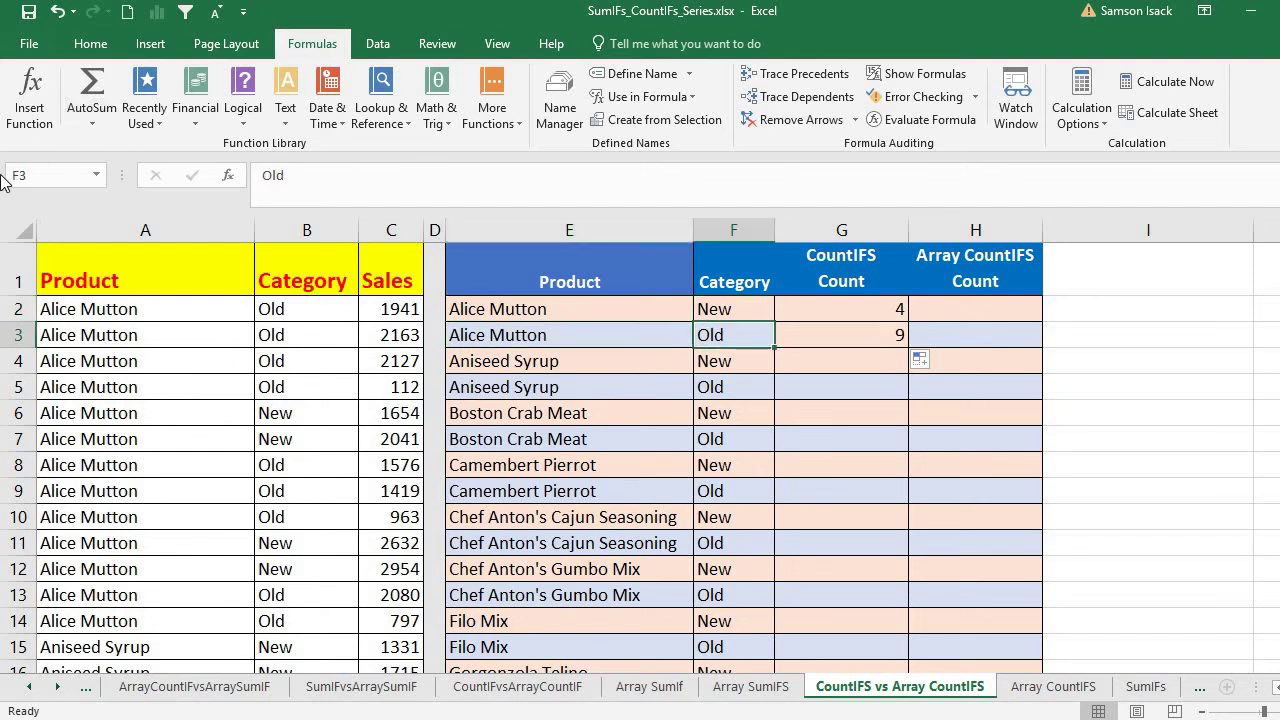
{"action": "left_click", "coordinate": [858, 339]}
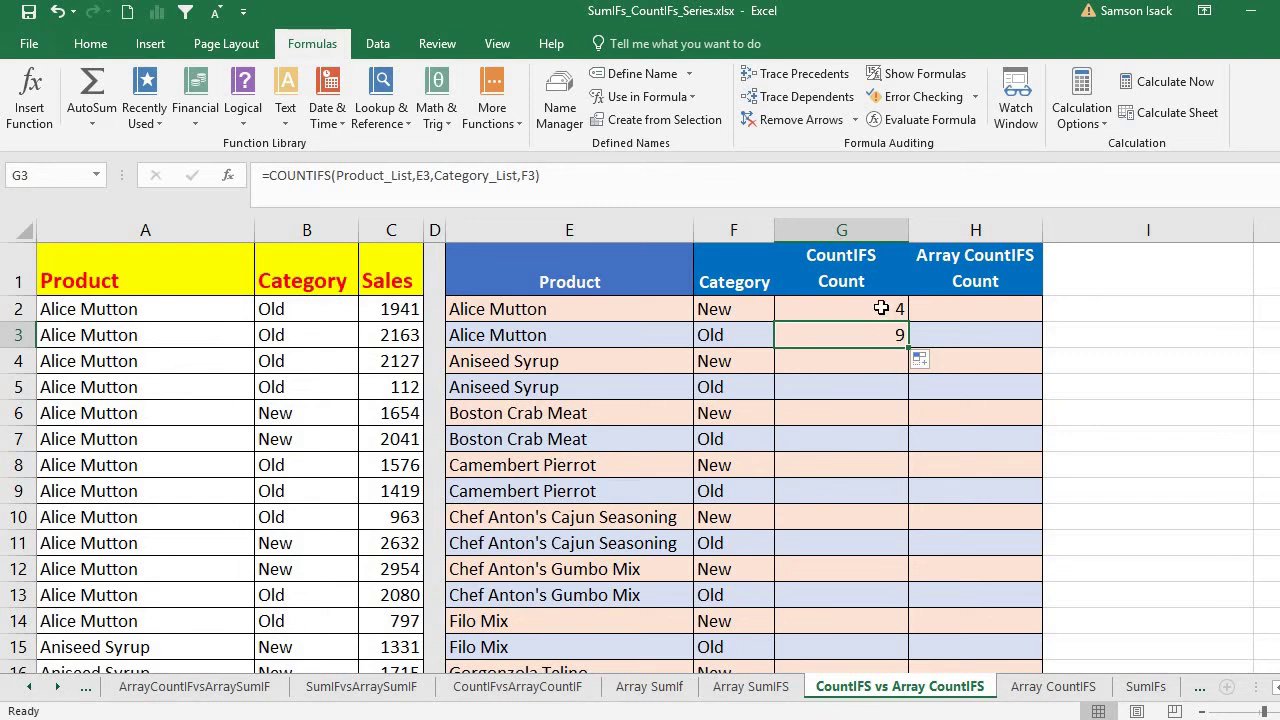
Check the G3 count against the Alice Mutton rows marked Old in columns A and B.
{"action": "left_click", "coordinate": [894, 309]}
{"action": "left_click", "coordinate": [894, 336]}
{"action": "key", "text": "ctrl+d"}
{"action": "left_click_drag", "start_coordinate": [215, 309], "coordinate": [308, 385]}
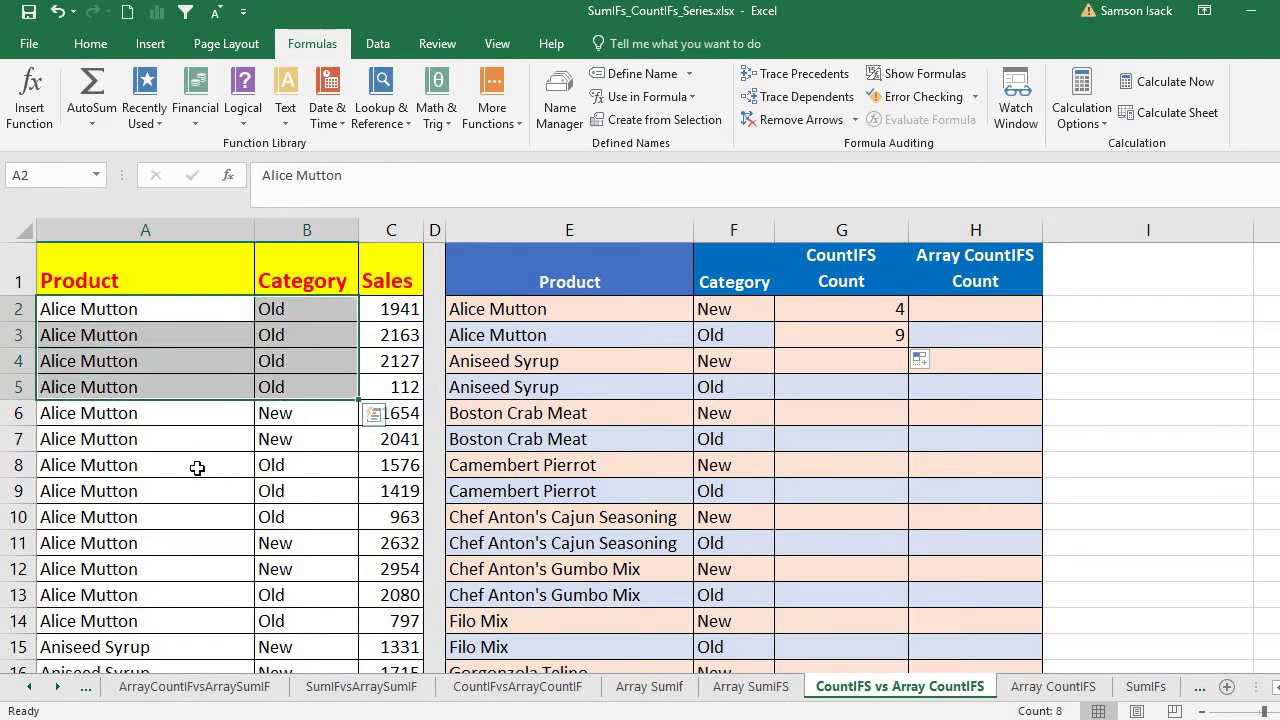
{"action": "left_click_drag", "start_coordinate": [194, 464], "coordinate": [308, 523]}
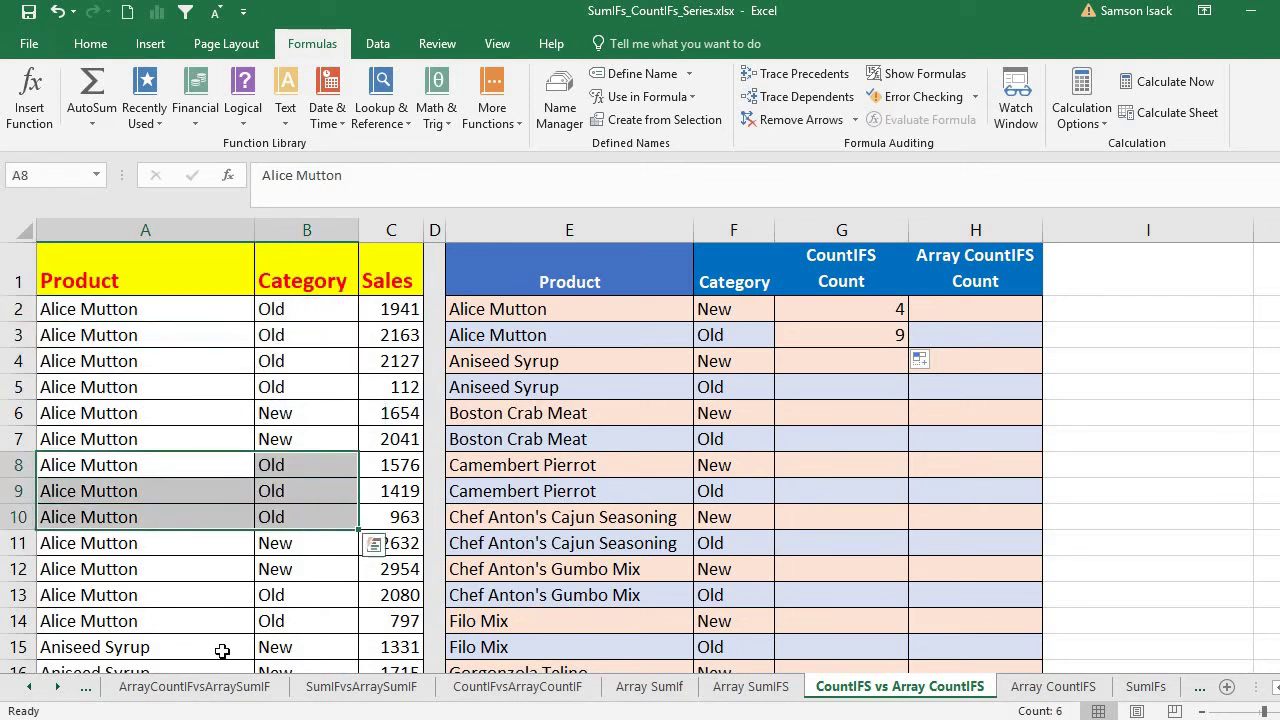
{"action": "left_click_drag", "start_coordinate": [171, 594], "coordinate": [304, 630]}
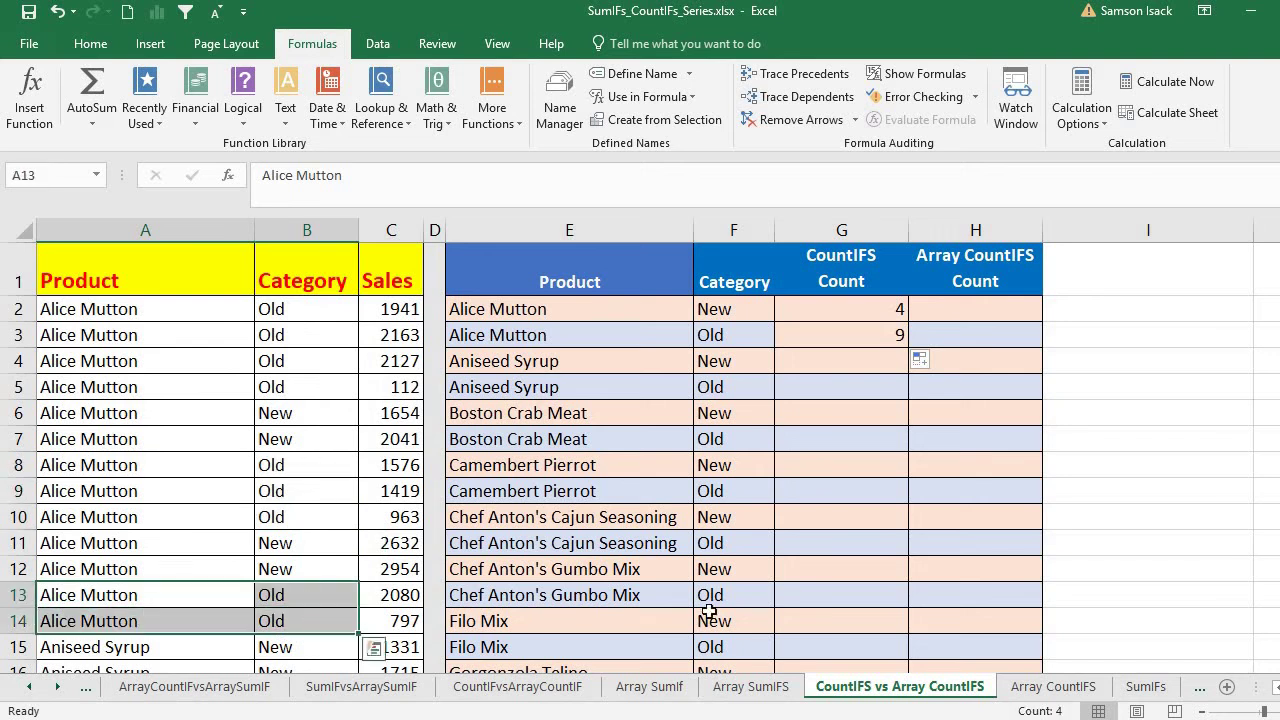
Fill the COUNTIFS formula from G3 down the rest of the CountIFS Count column and spot-check several of the copied formulas.
{"action": "left_click", "coordinate": [874, 338]}
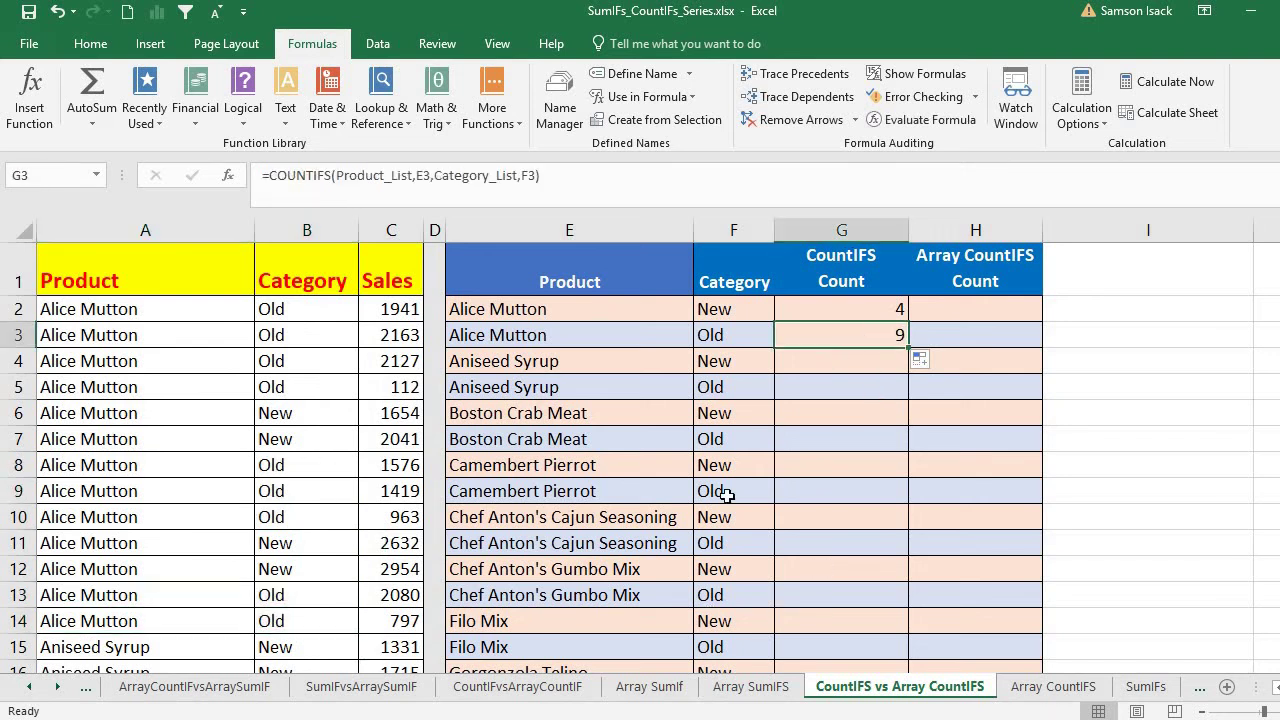
{"action": "double_click", "coordinate": [905, 345]}
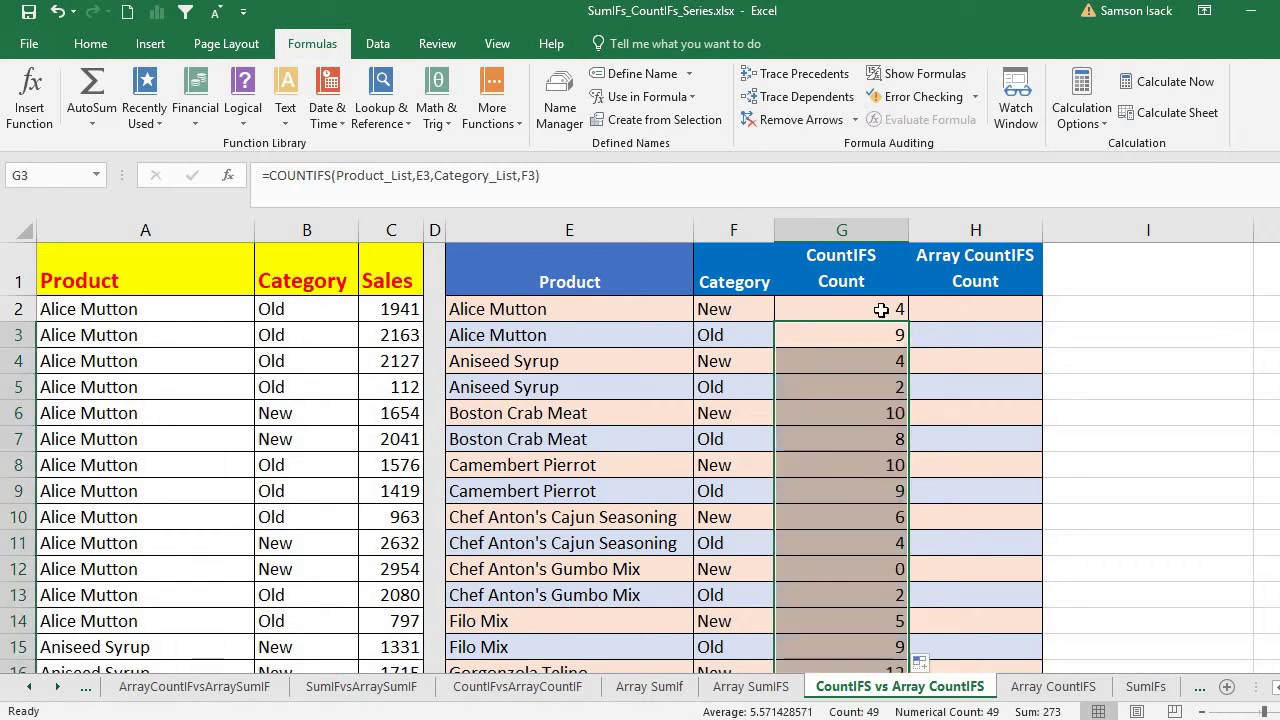
{"action": "left_click", "coordinate": [886, 309]}
{"action": "left_click", "coordinate": [857, 378]}
{"action": "left_click", "coordinate": [837, 434]}
{"action": "left_click", "coordinate": [837, 466]}
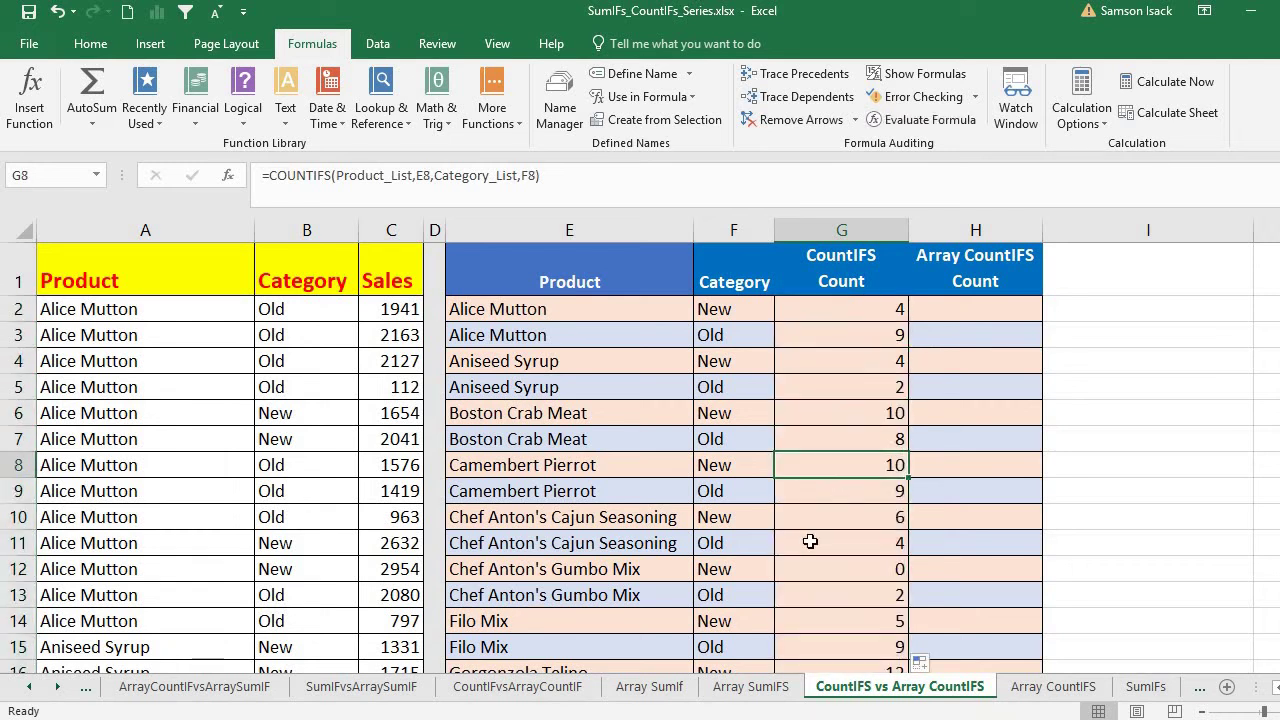
{"action": "left_click", "coordinate": [806, 537]}
{"action": "left_click", "coordinate": [836, 368]}
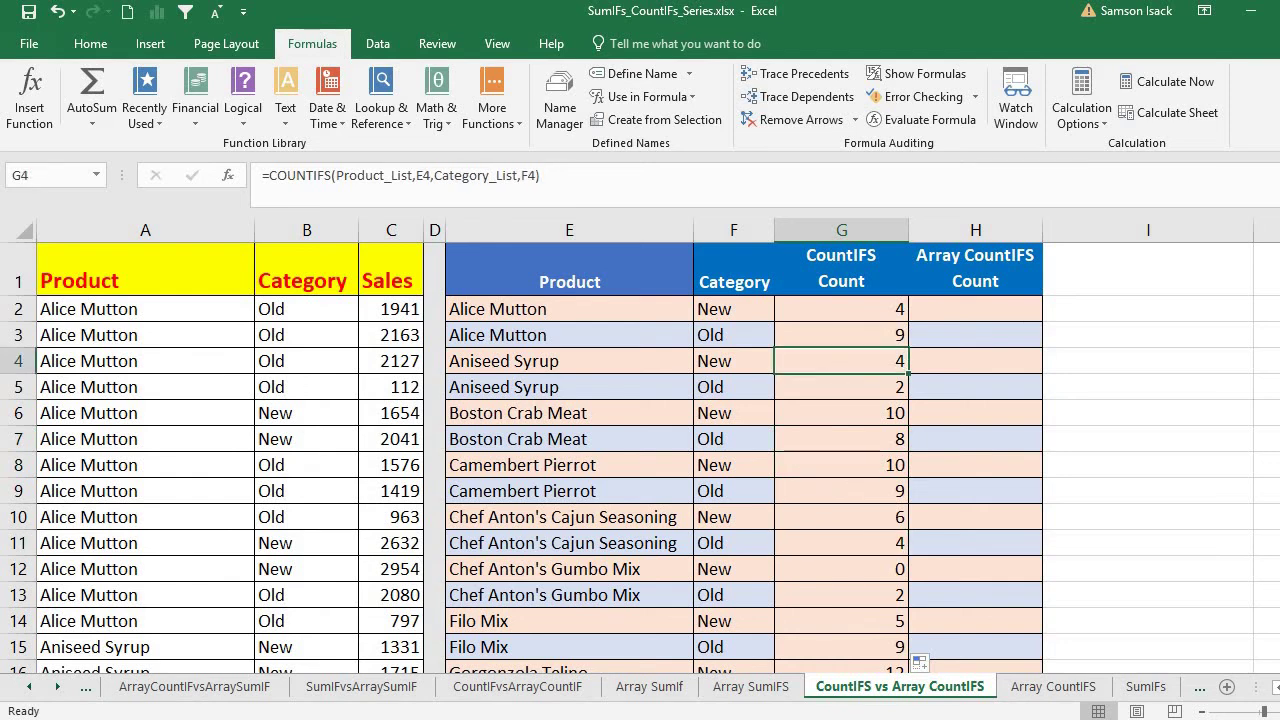
Examine the product and category pairs in E2:F3 and the Boston Crab Meat Old row together with their CountIFS counts.
{"action": "mouse_move", "coordinate": [1272, 245]}
{"action": "left_mouse_down"}
{"action": "mouse_move", "coordinate": [1272, 259]}
{"action": "mouse_move", "coordinate": [1272, 243]}
{"action": "left_mouse_up"}
{"action": "left_click", "coordinate": [894, 309]}
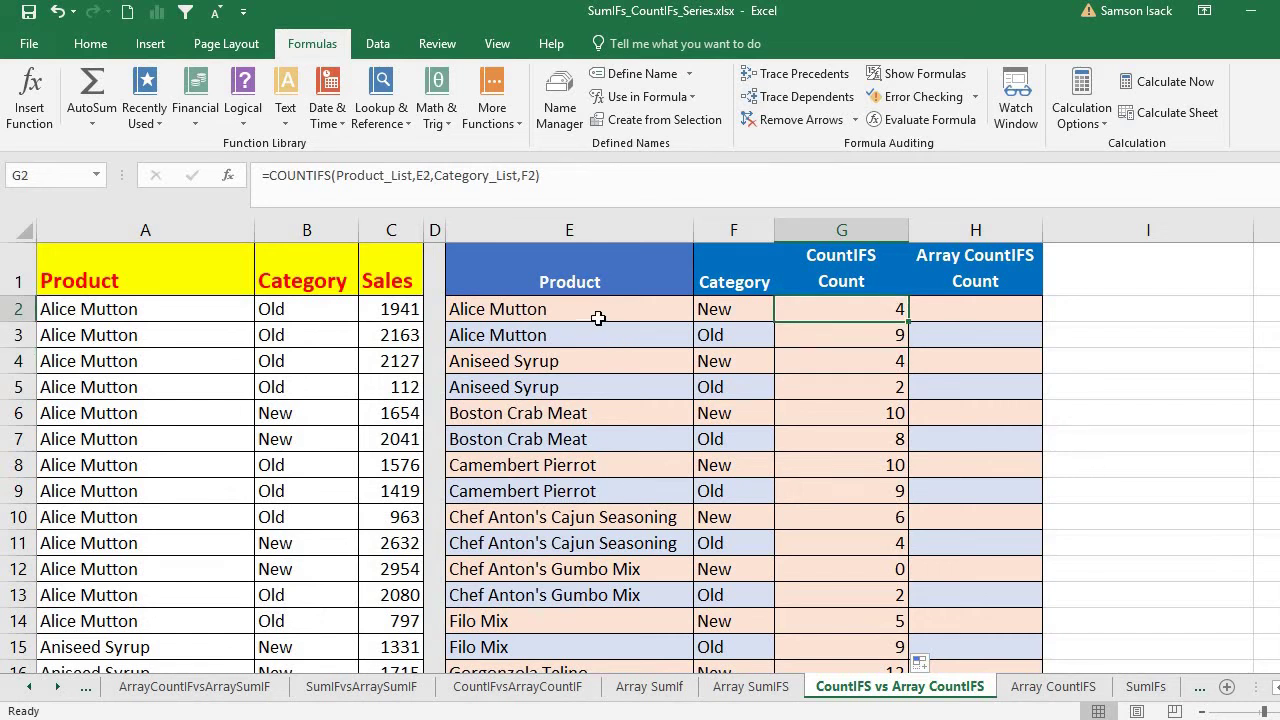
{"action": "left_click_drag", "start_coordinate": [598, 318], "coordinate": [716, 309]}
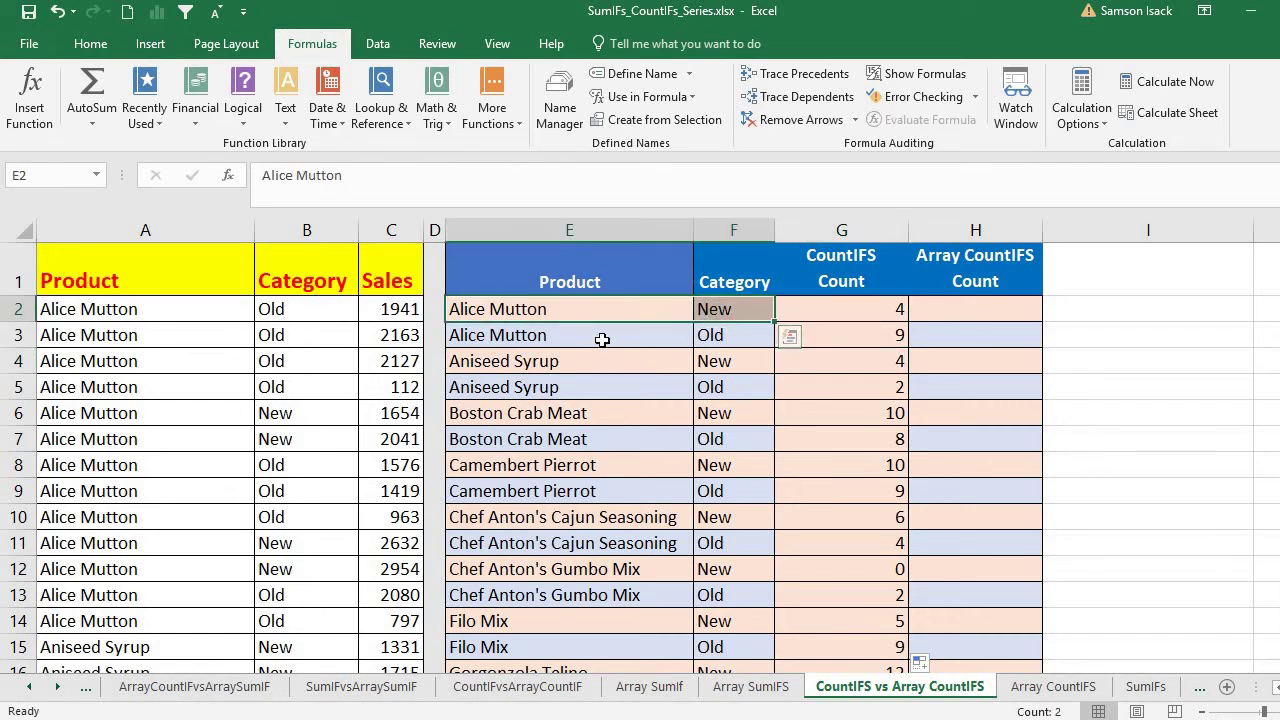
{"action": "left_click_drag", "start_coordinate": [602, 340], "coordinate": [720, 331]}
{"action": "left_click_drag", "start_coordinate": [606, 306], "coordinate": [728, 311]}
{"action": "left_click", "coordinate": [640, 308]}
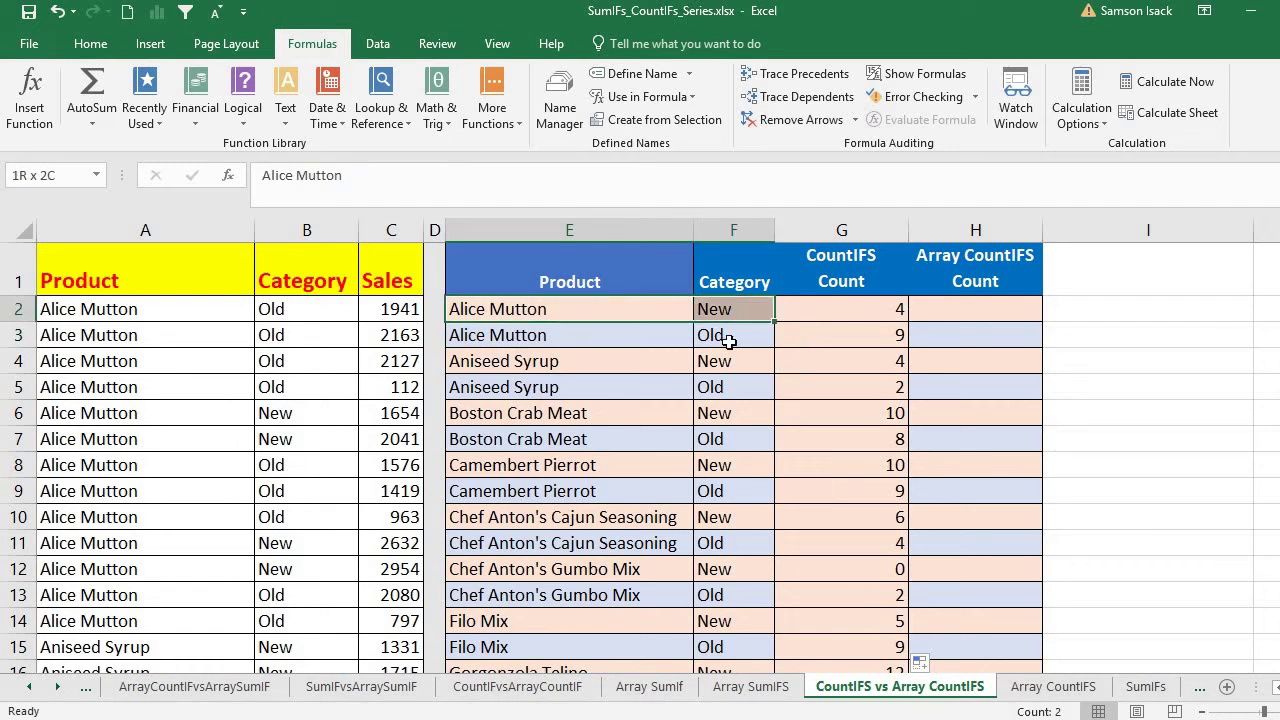
{"action": "left_click", "coordinate": [863, 307]}
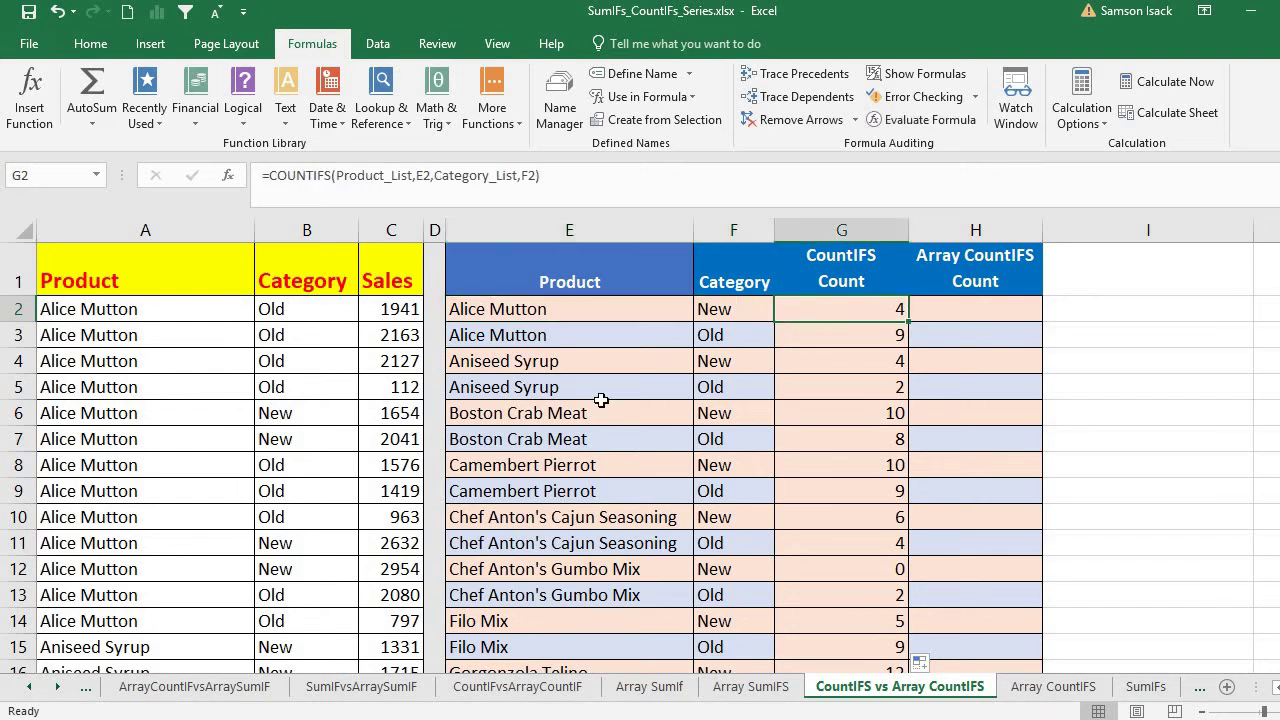
{"action": "left_click", "coordinate": [534, 439]}
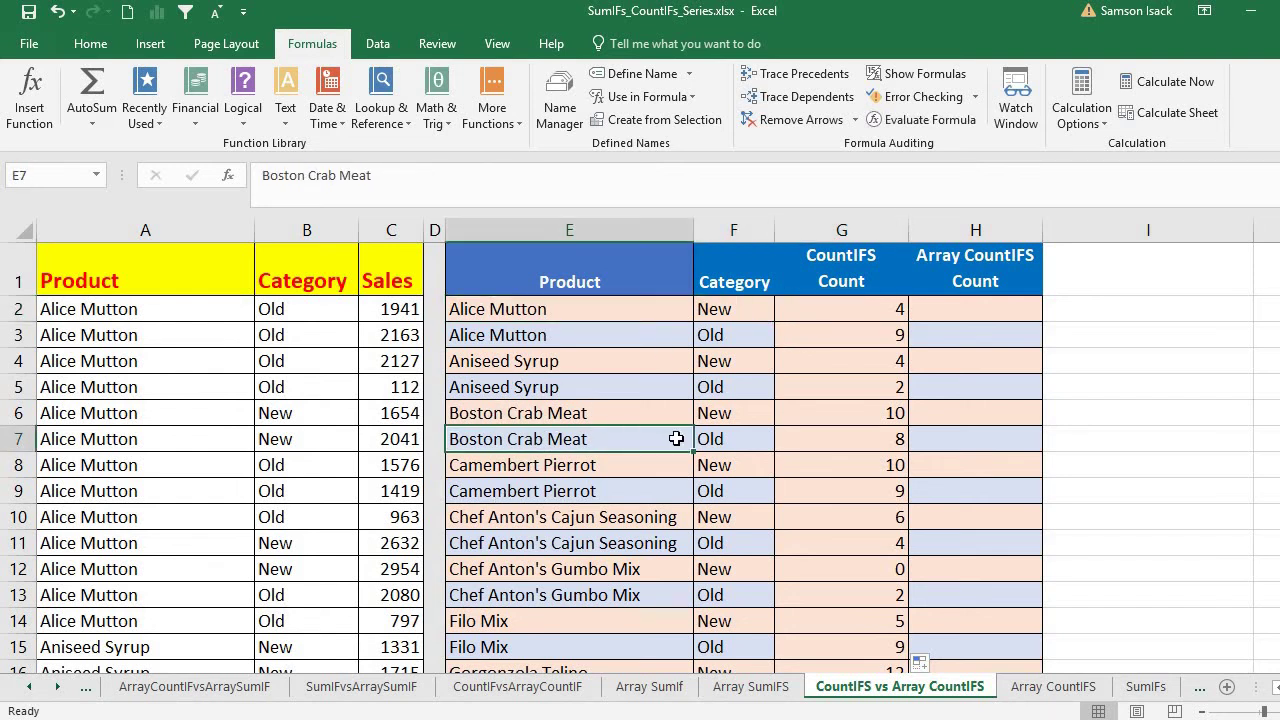
{"action": "left_click_drag", "start_coordinate": [676, 438], "coordinate": [885, 442]}
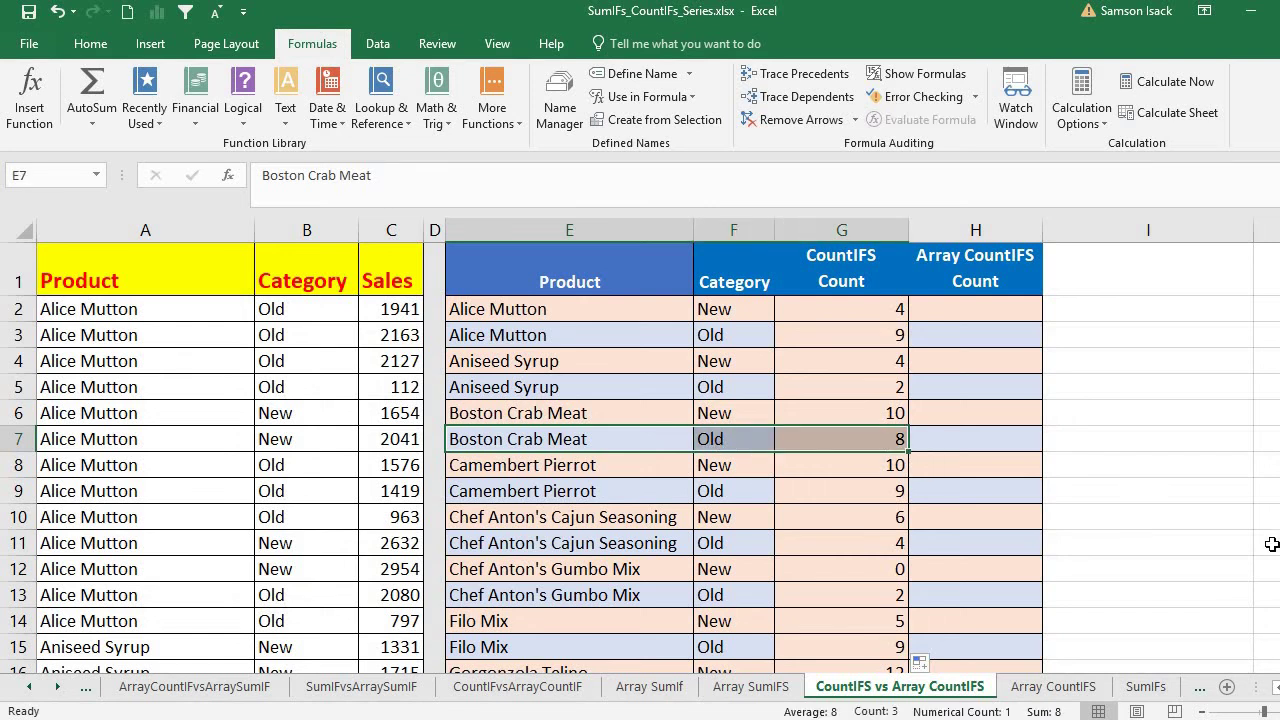
{"action": "left_click", "coordinate": [880, 440]}
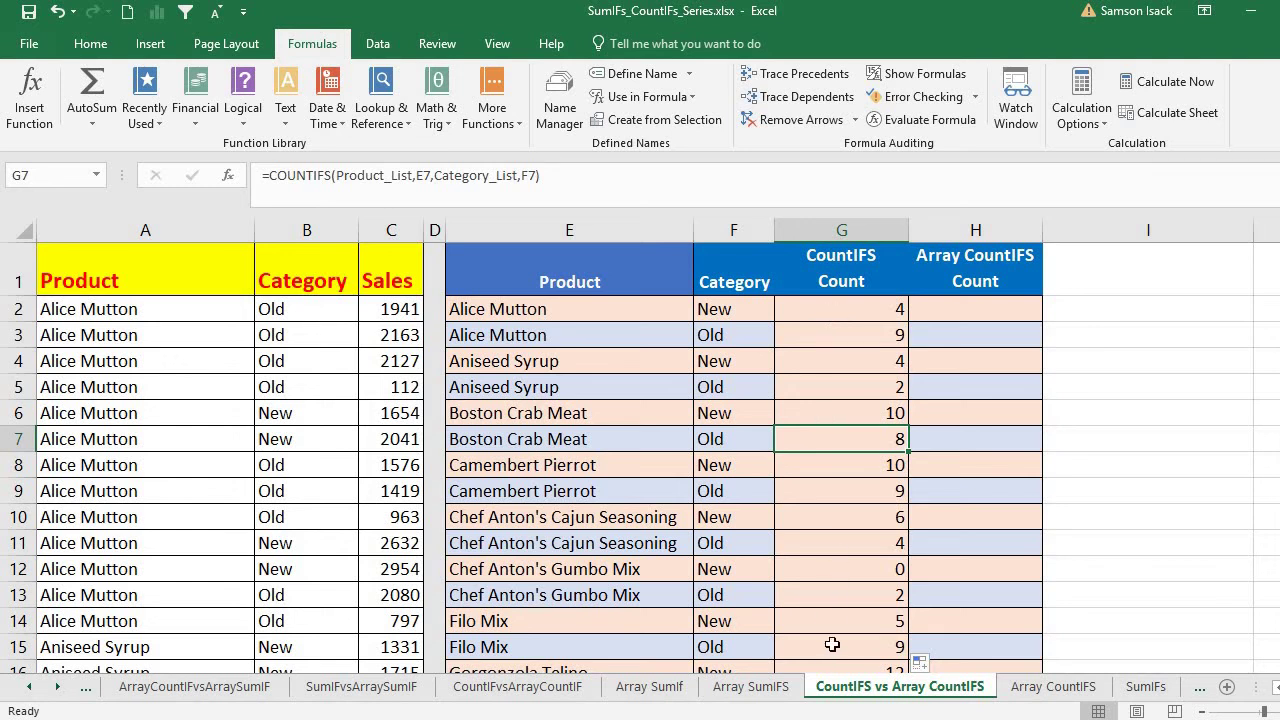
Inspect the COUNTIFS formulas in G2, G3 and G4 to see how their criteria references shift from row to row.
{"action": "left_click", "coordinate": [865, 306]}
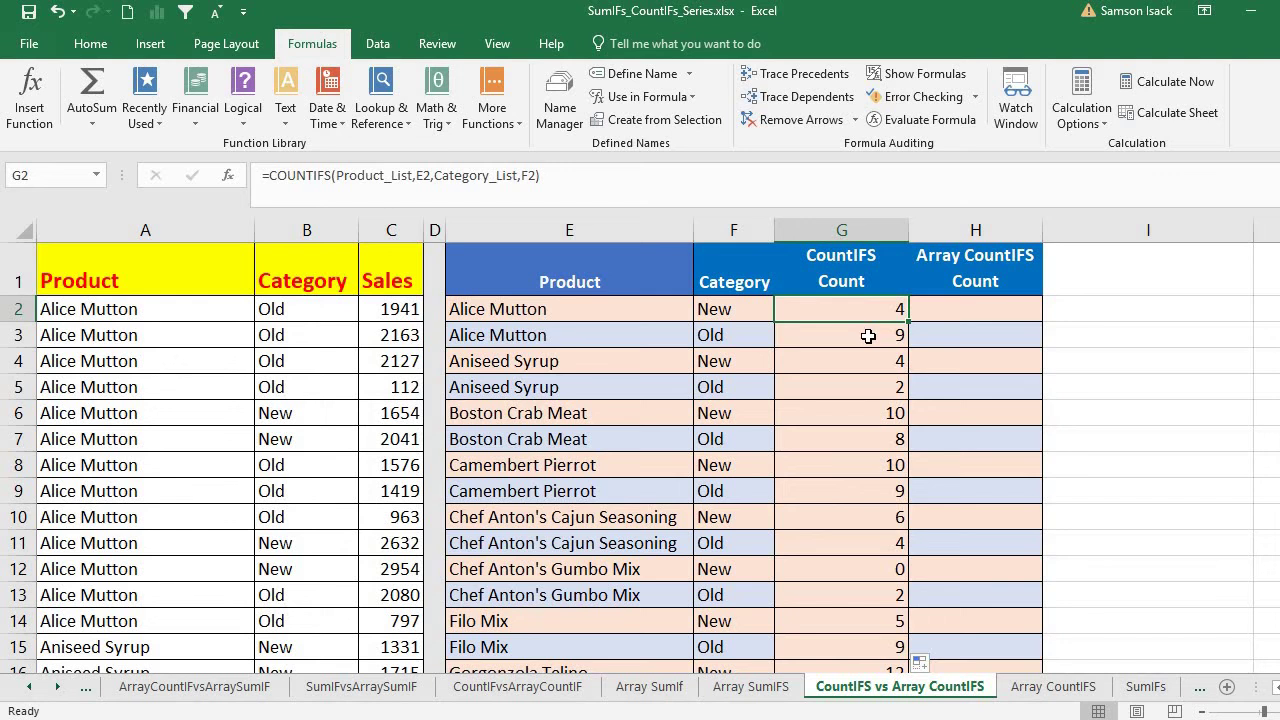
{"action": "left_click", "coordinate": [430, 174]}
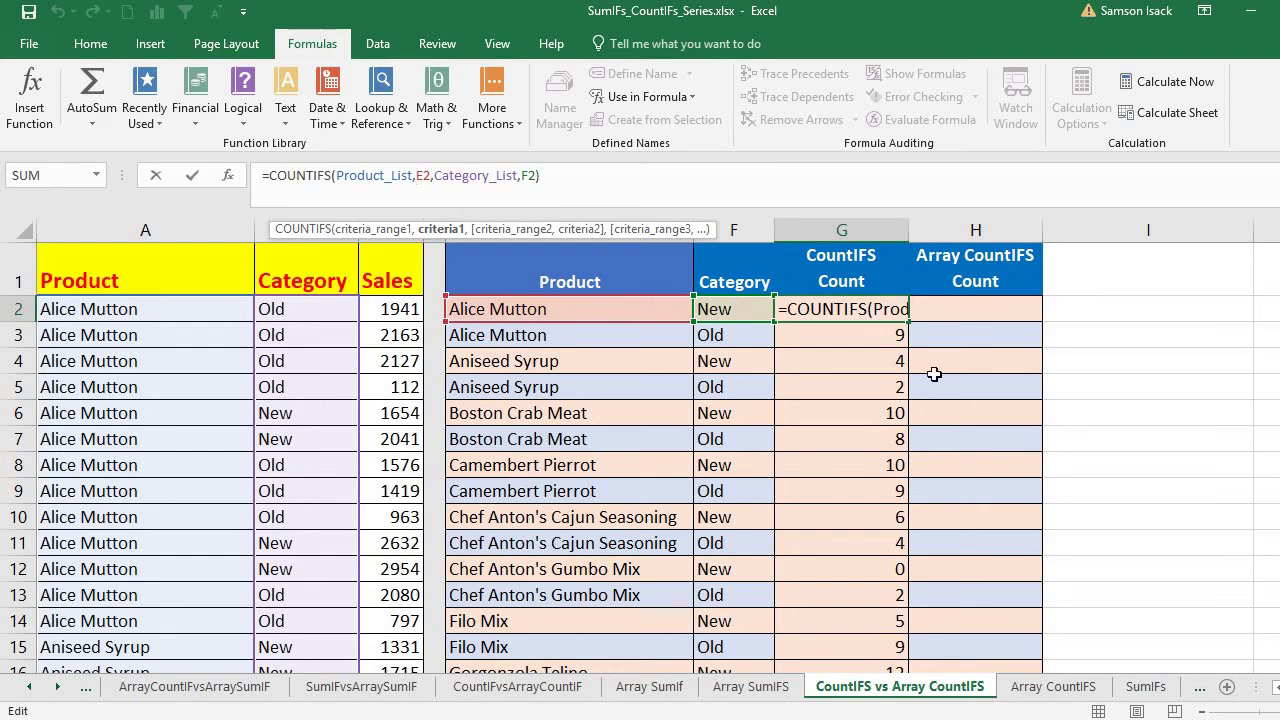
{"action": "key", "text": "Return"}
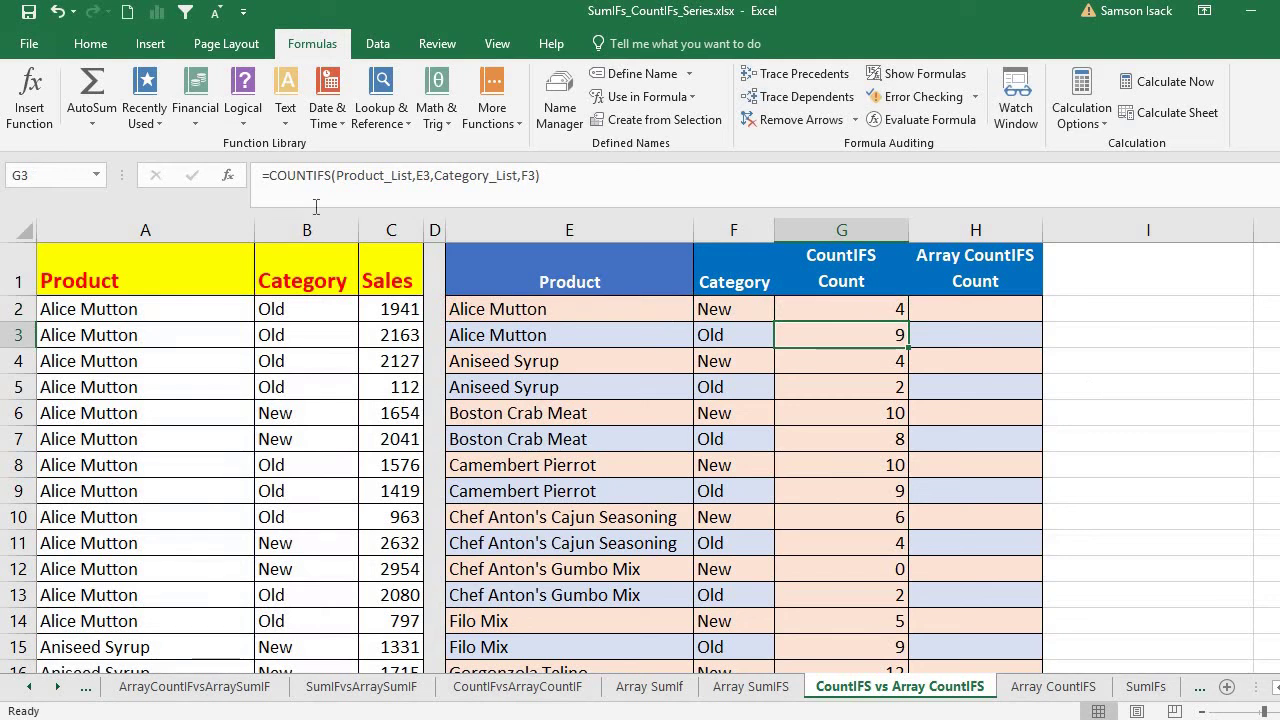
{"action": "left_click", "coordinate": [425, 172]}
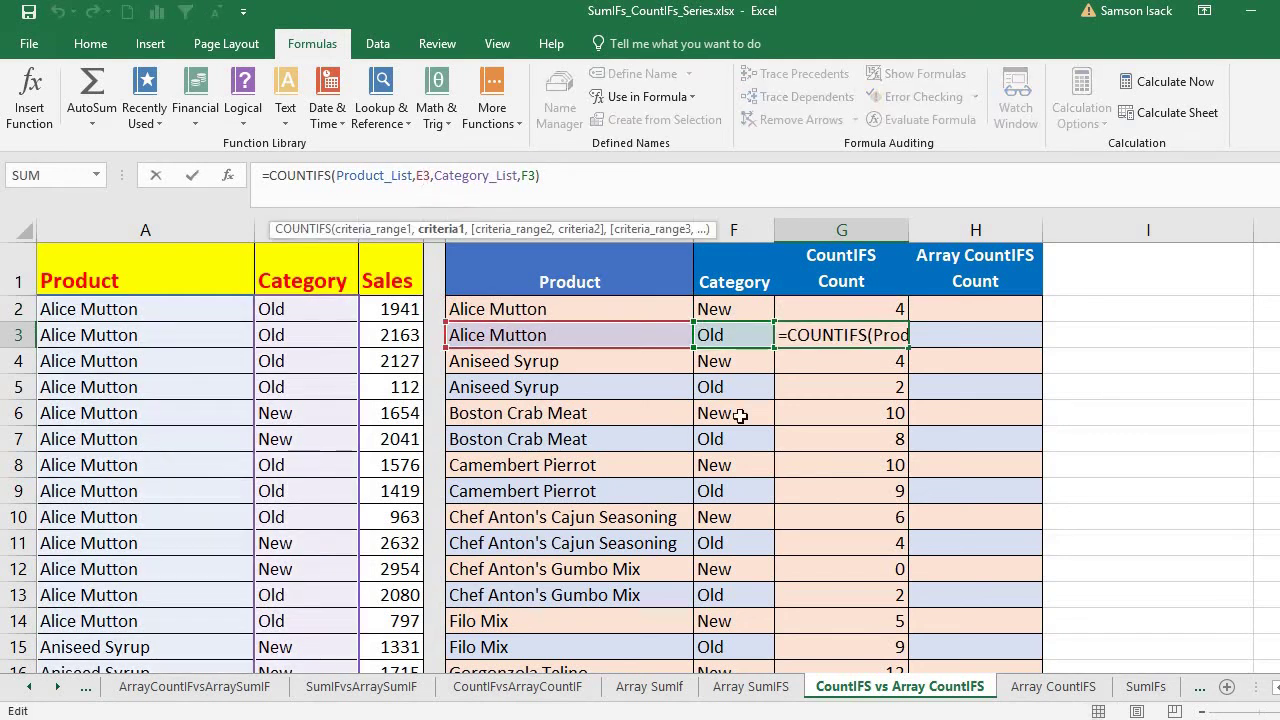
{"action": "key", "text": "Return"}
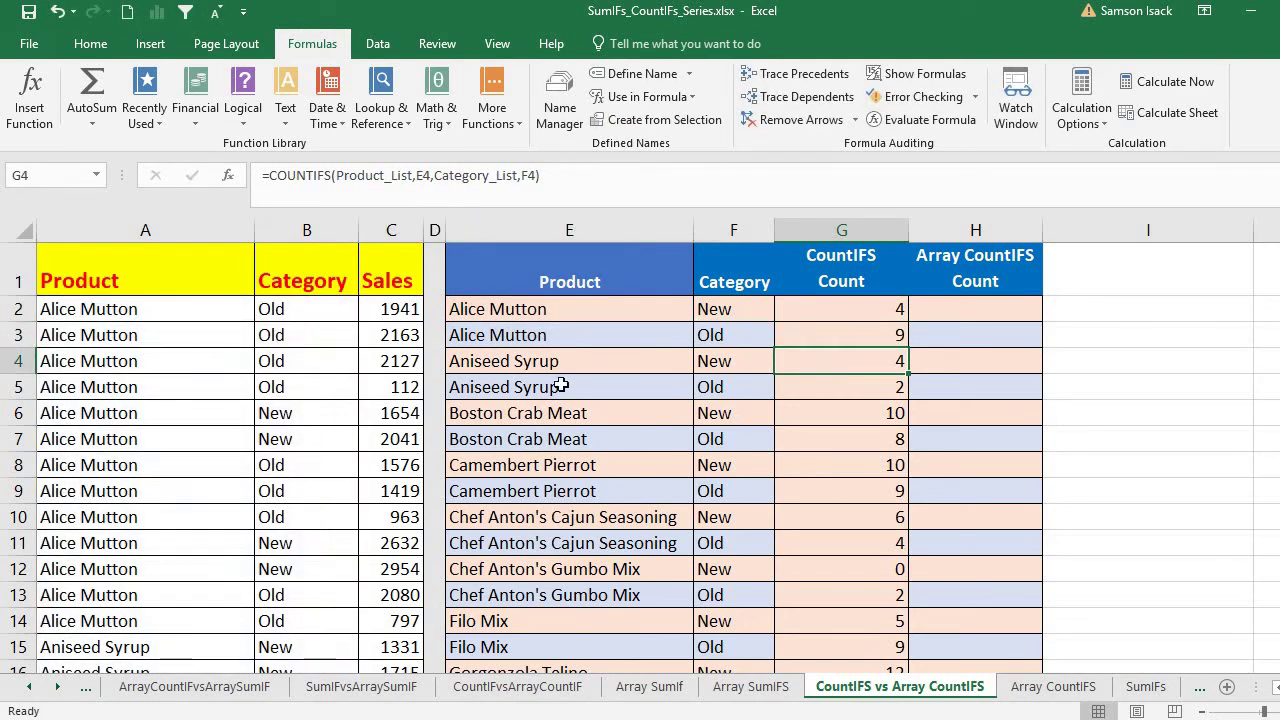
{"action": "left_click", "coordinate": [425, 174]}
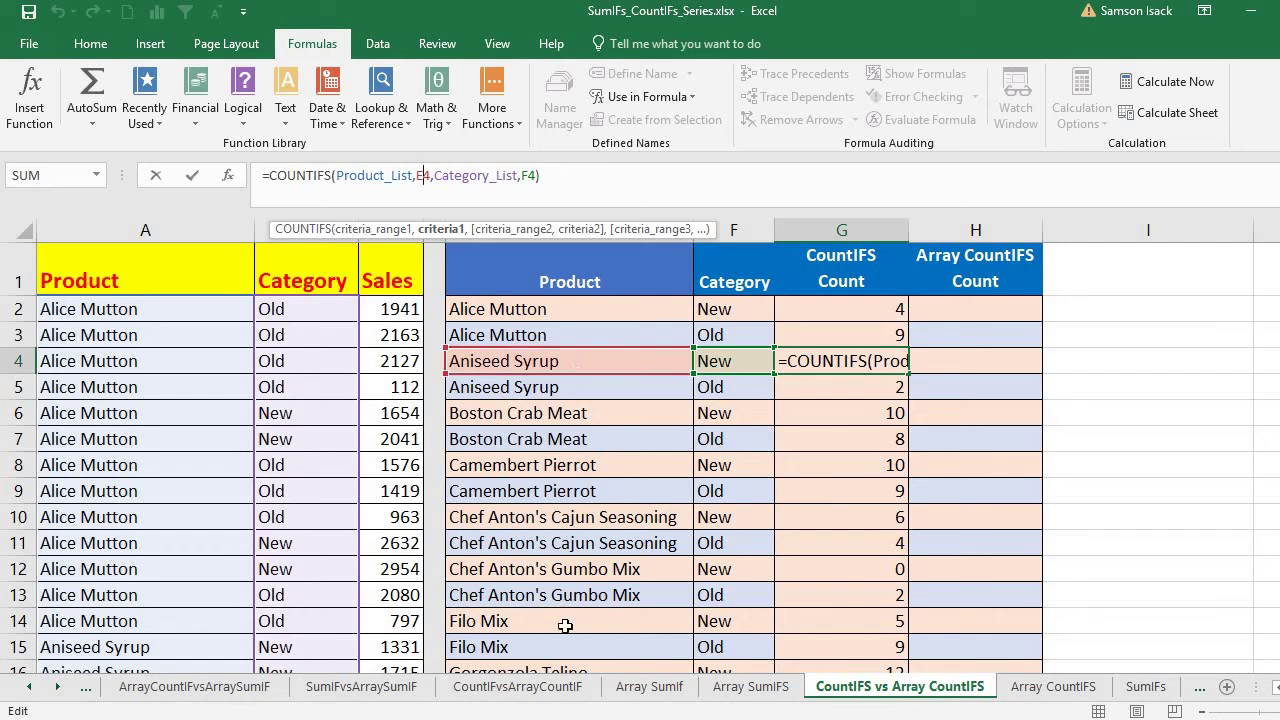
{"action": "left_click", "coordinate": [877, 311]}
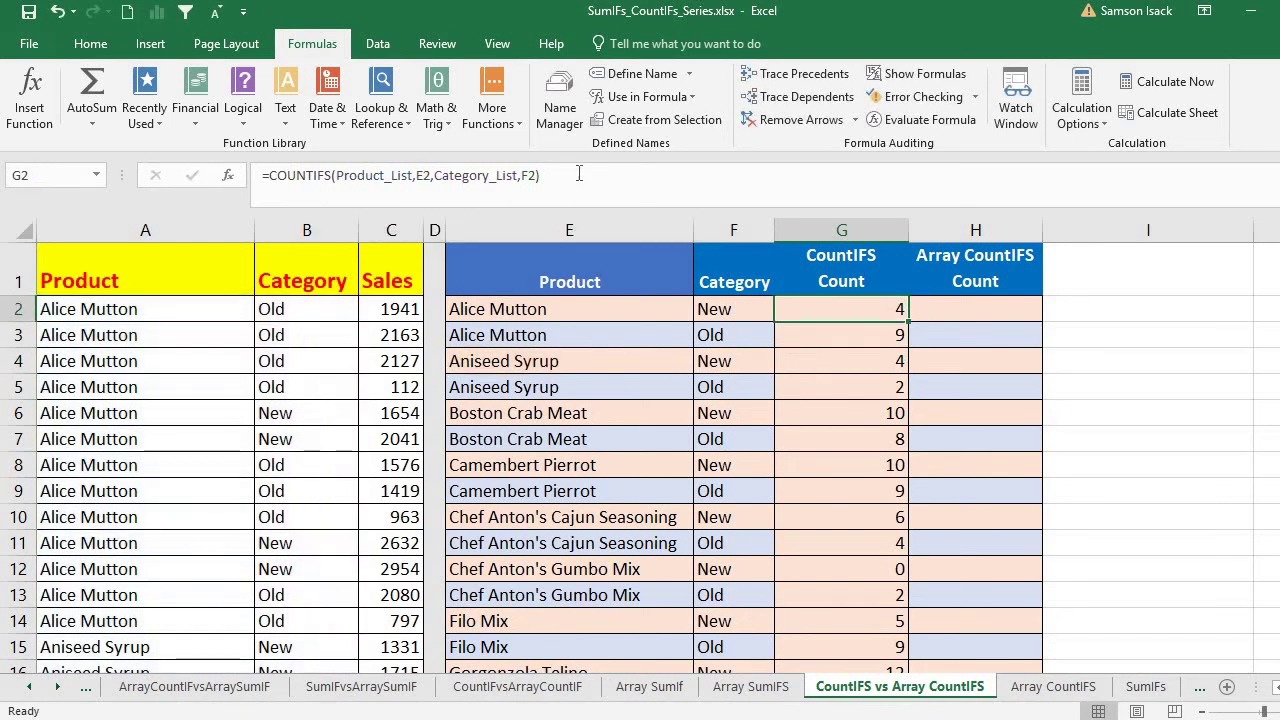
{"action": "left_click", "coordinate": [537, 175]}
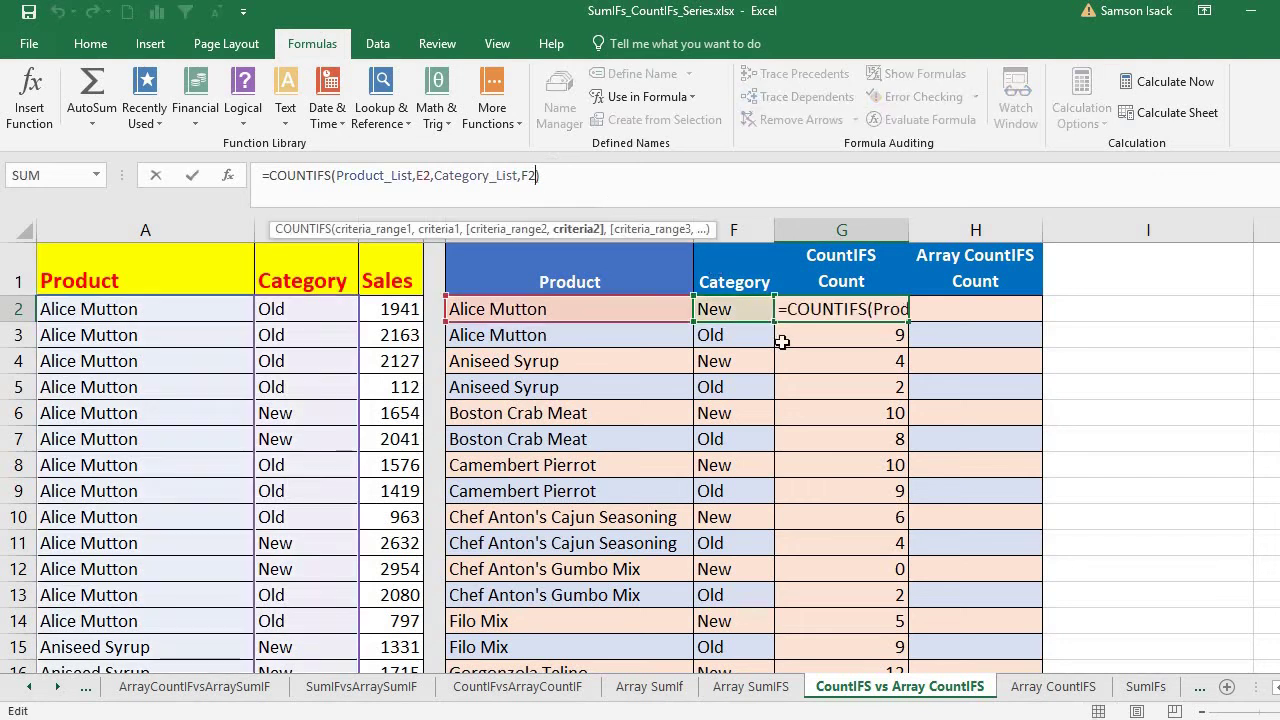
{"action": "left_click", "coordinate": [883, 330]}
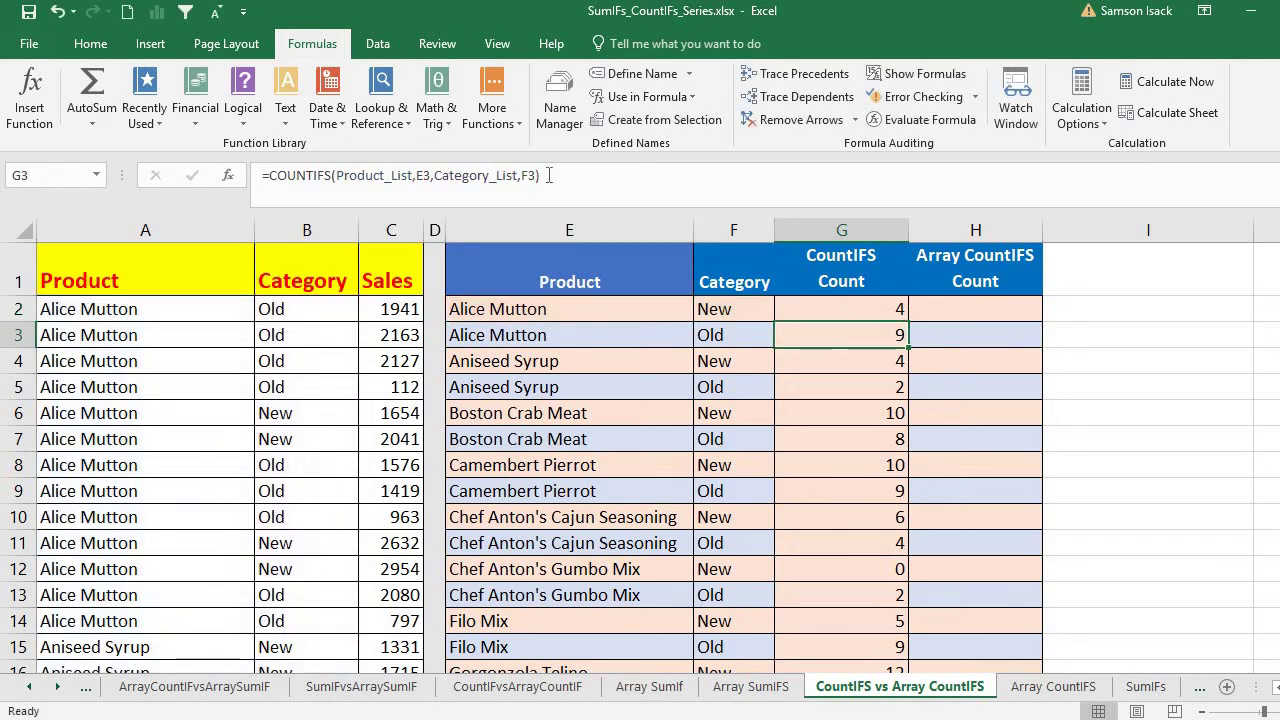
{"action": "left_click", "coordinate": [865, 355]}
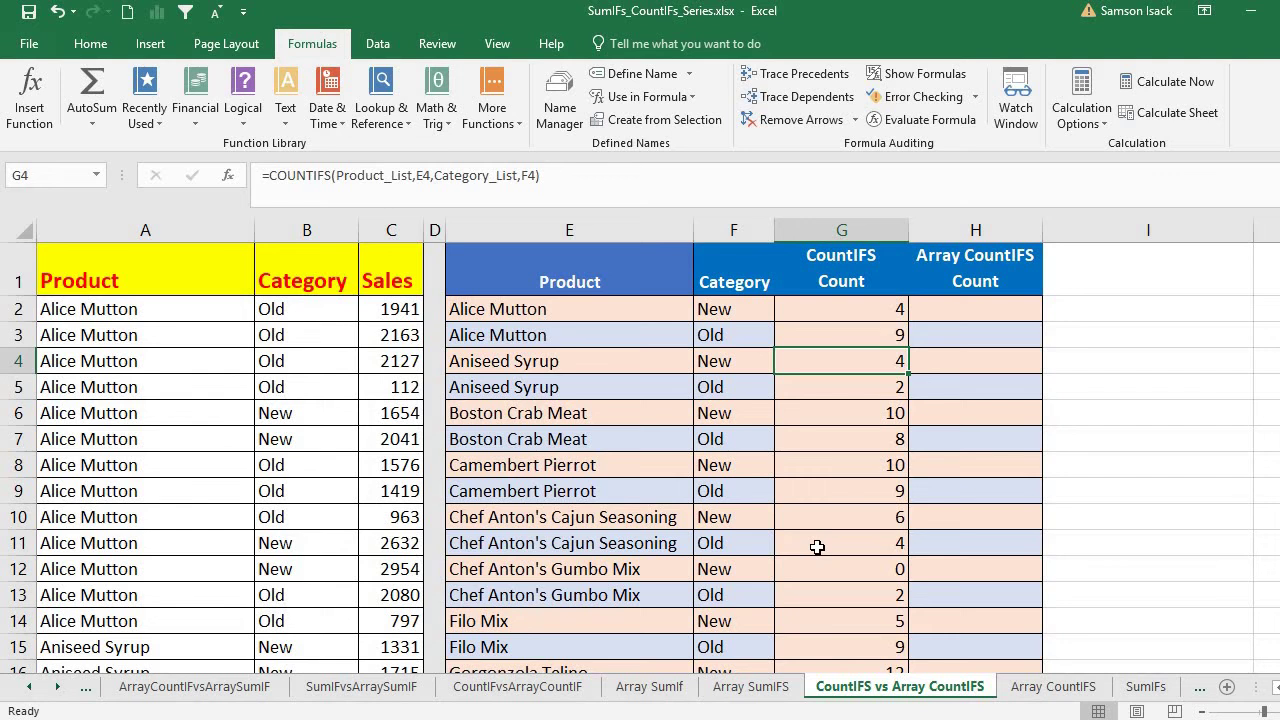
Start a COUNTIFS formula in H2 with Product_List as the first criteria range and E2:E51 as its criteria.
{"action": "left_click", "coordinate": [949, 314]}
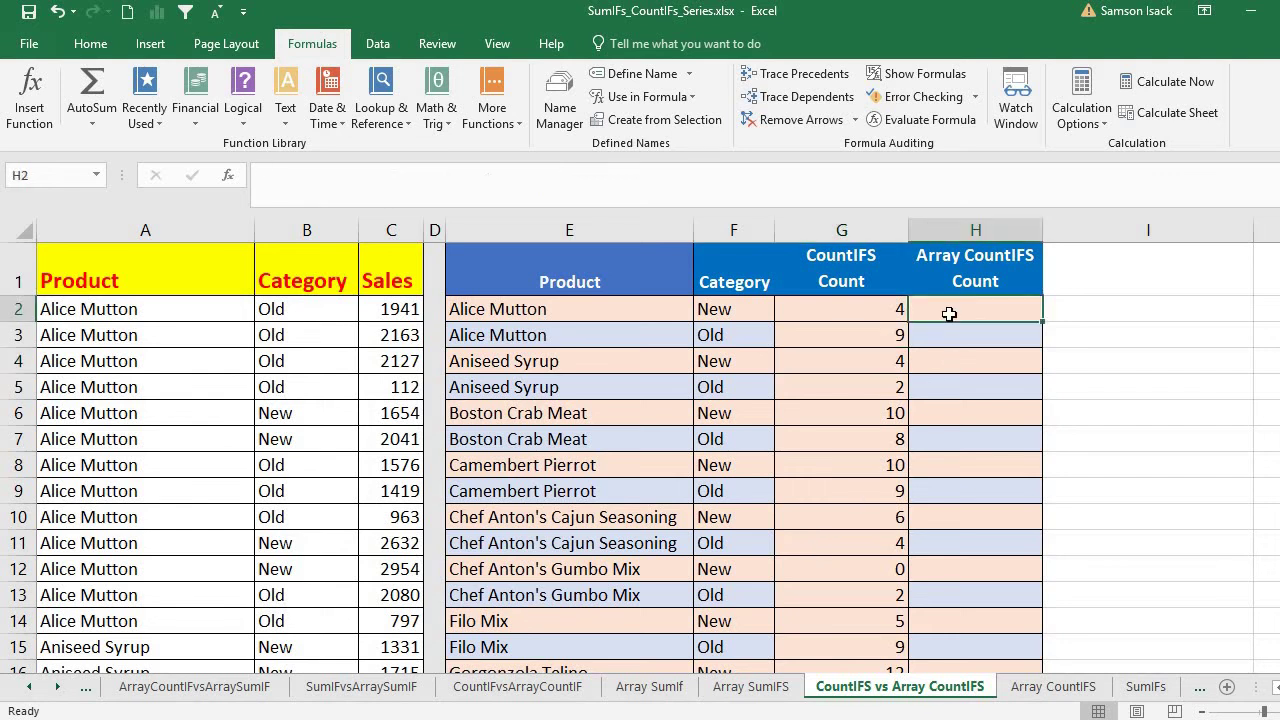
{"action": "type", "text": "="}
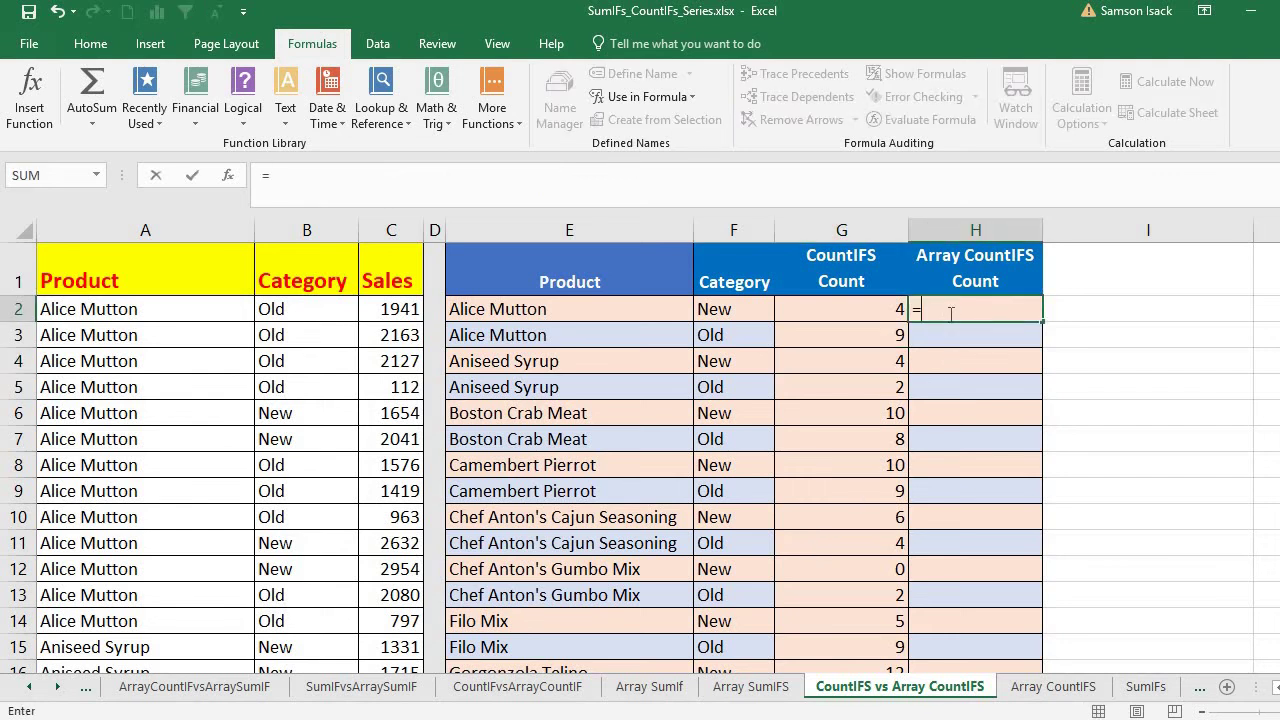
{"action": "type", "text": "C"}
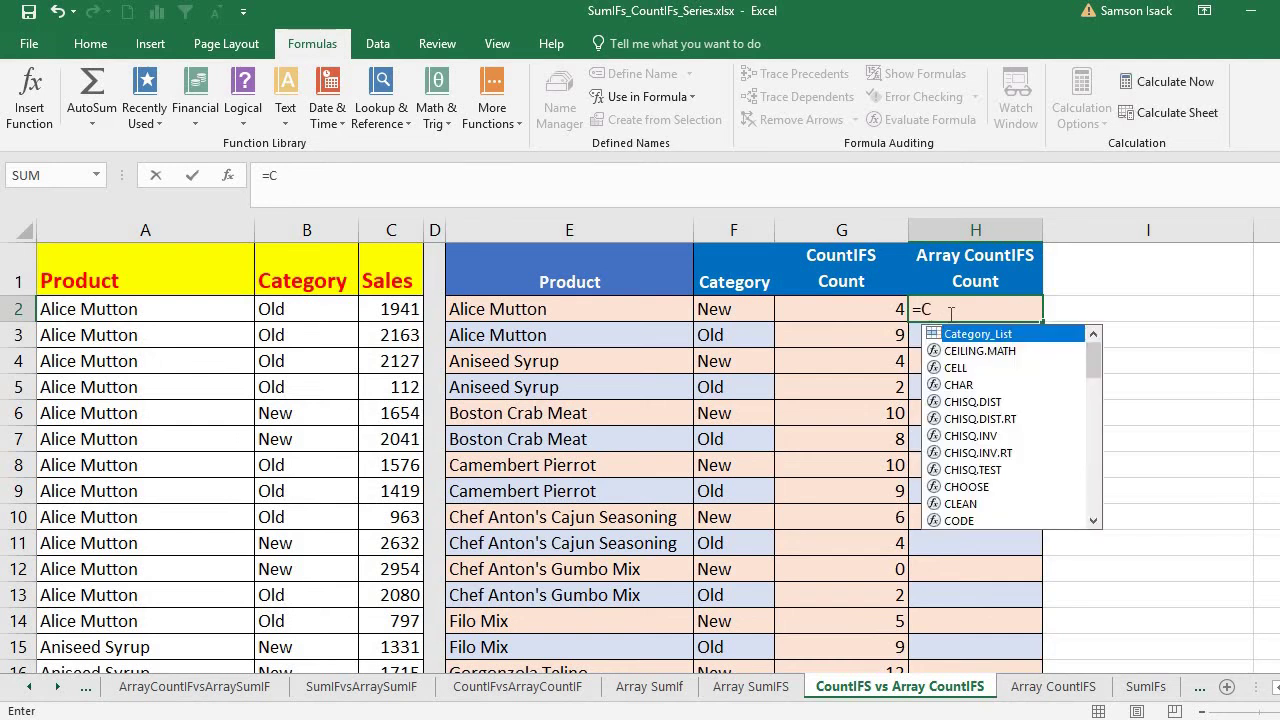
{"action": "type", "text": "OUN"}
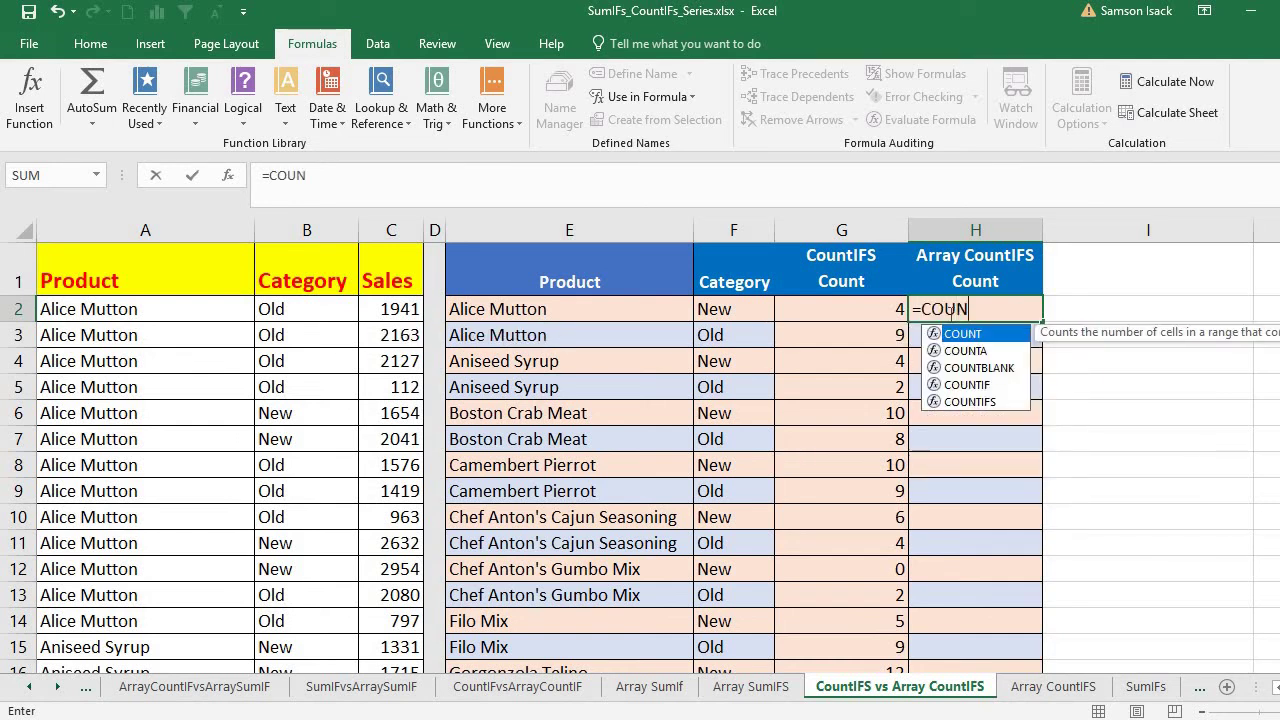
{"action": "type", "text": "TIFS"}
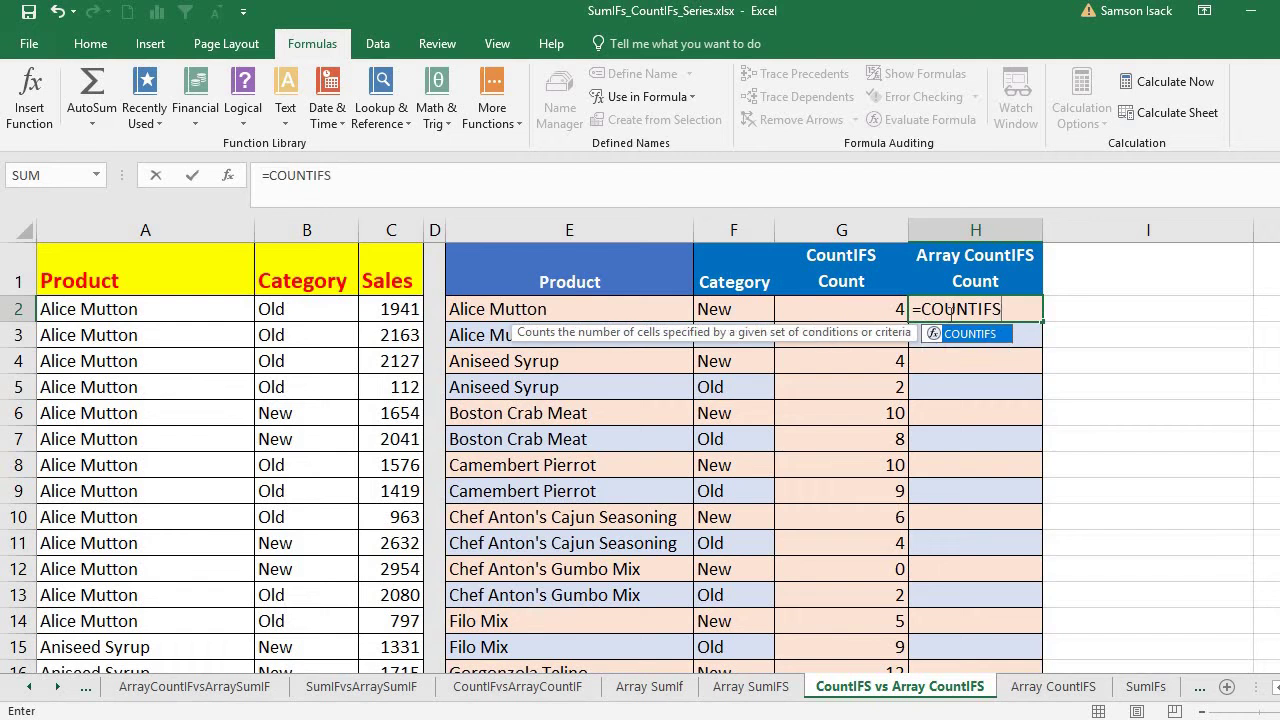
{"action": "type", "text": "("}
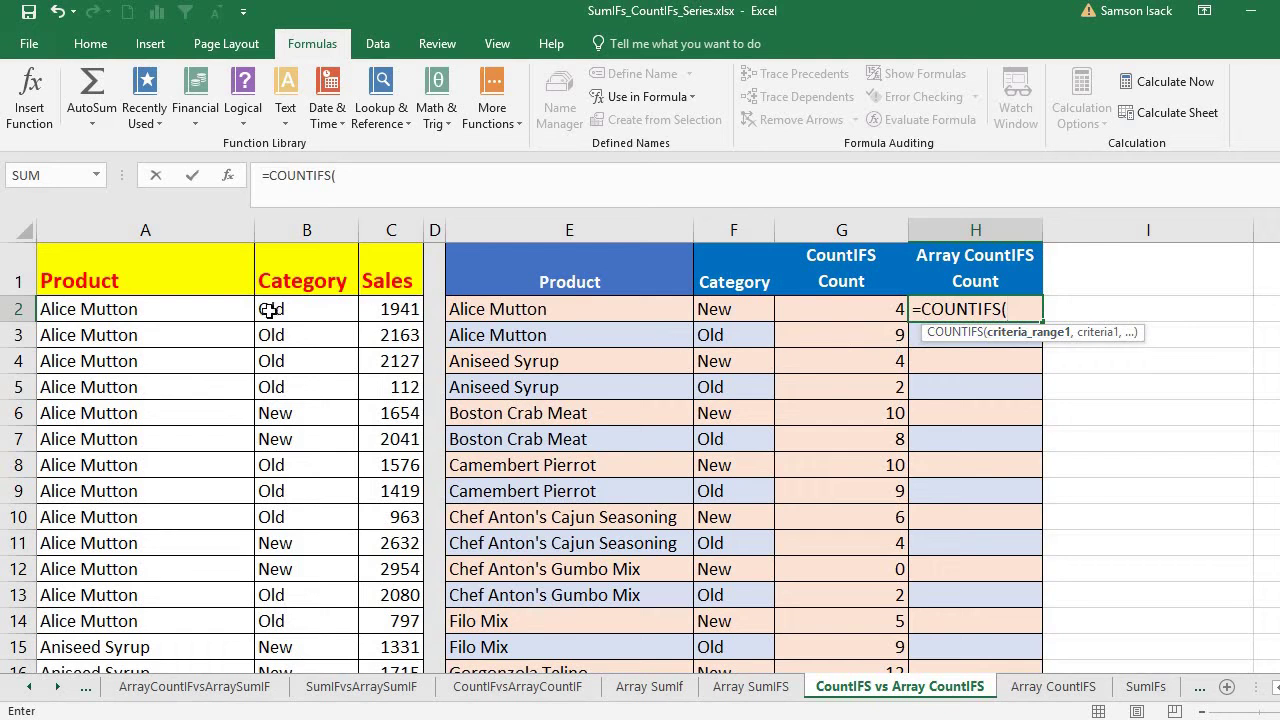
{"action": "type", "text": "Pr"}
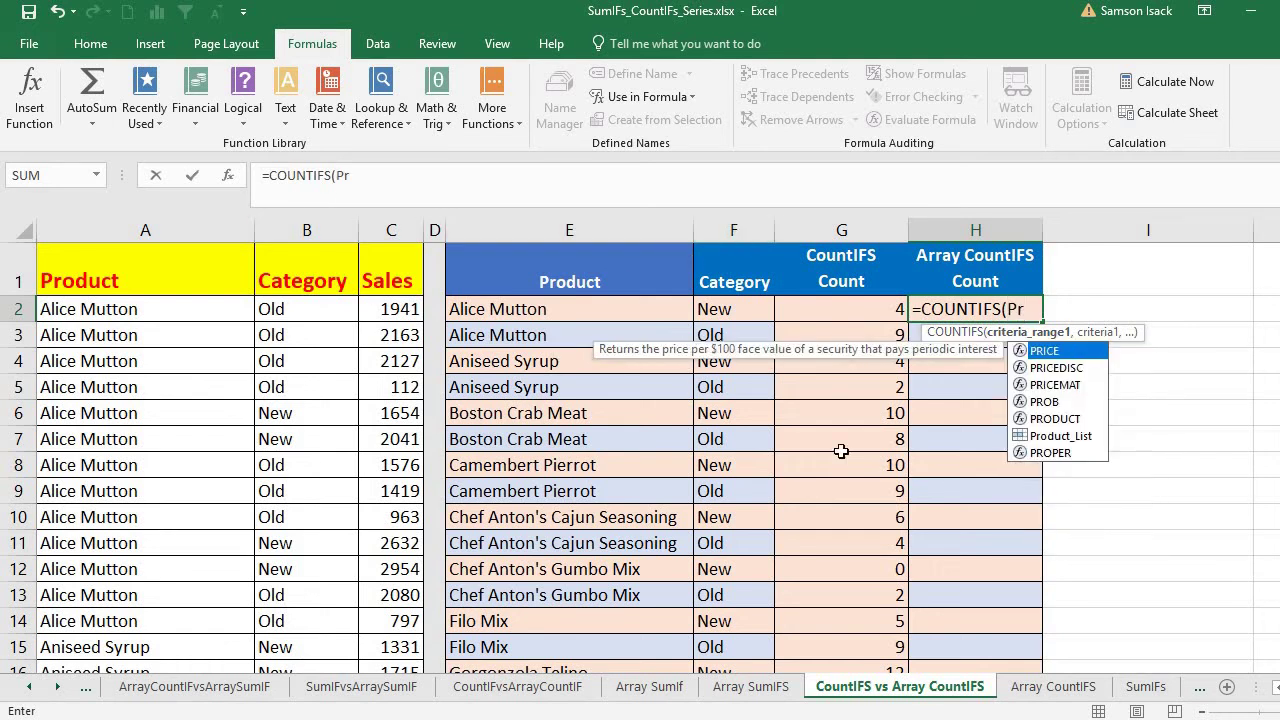
{"action": "double_click", "coordinate": [1052, 436]}
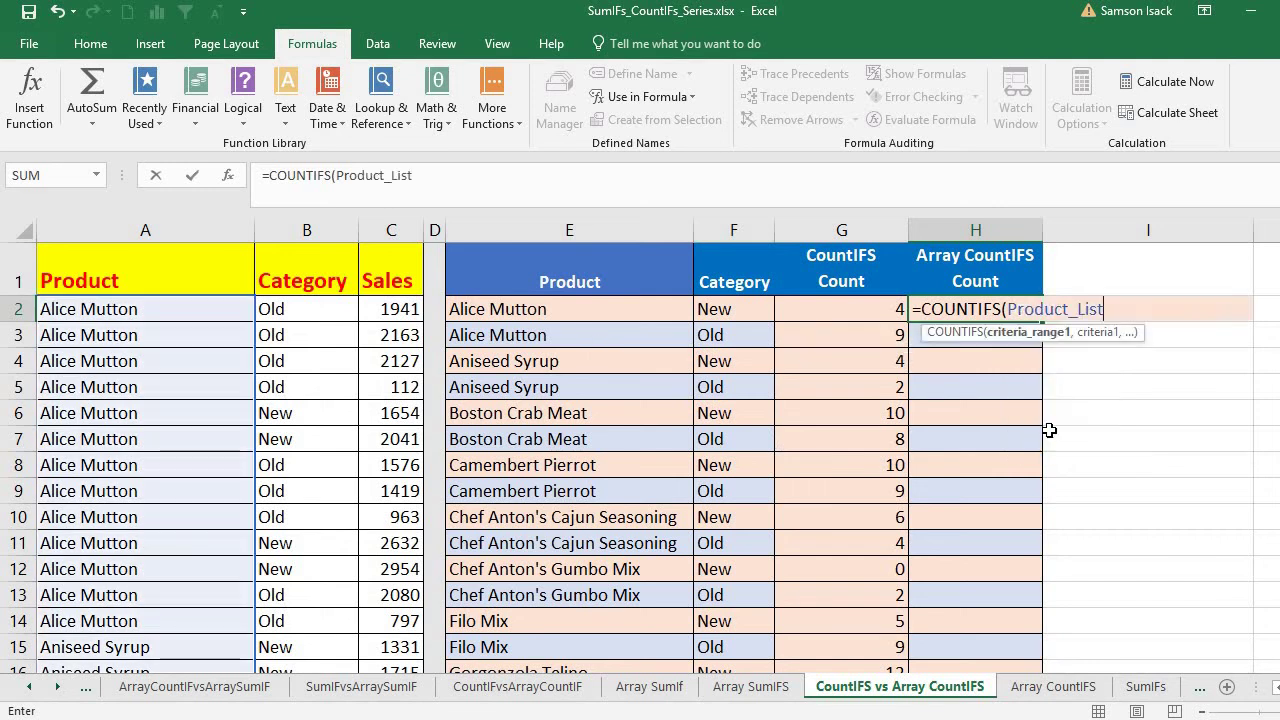
{"action": "type", "text": ","}
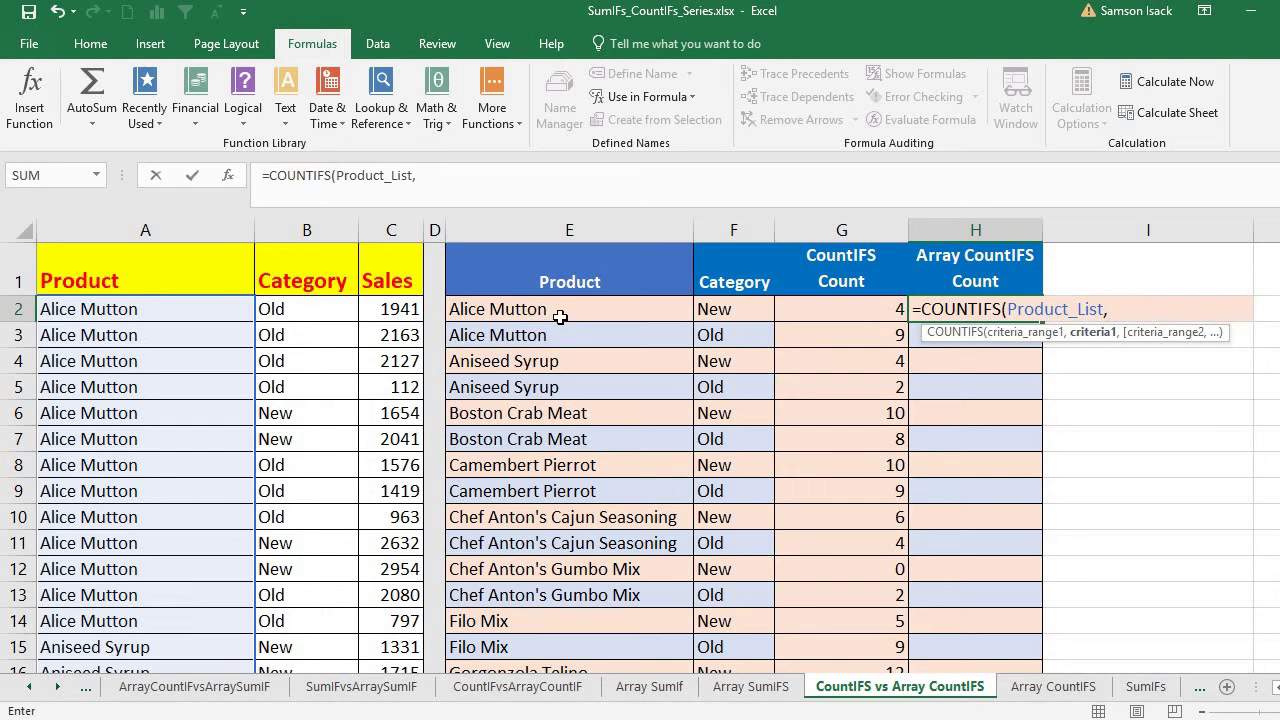
{"action": "left_click_drag", "start_coordinate": [562, 311], "coordinate": [543, 614]}
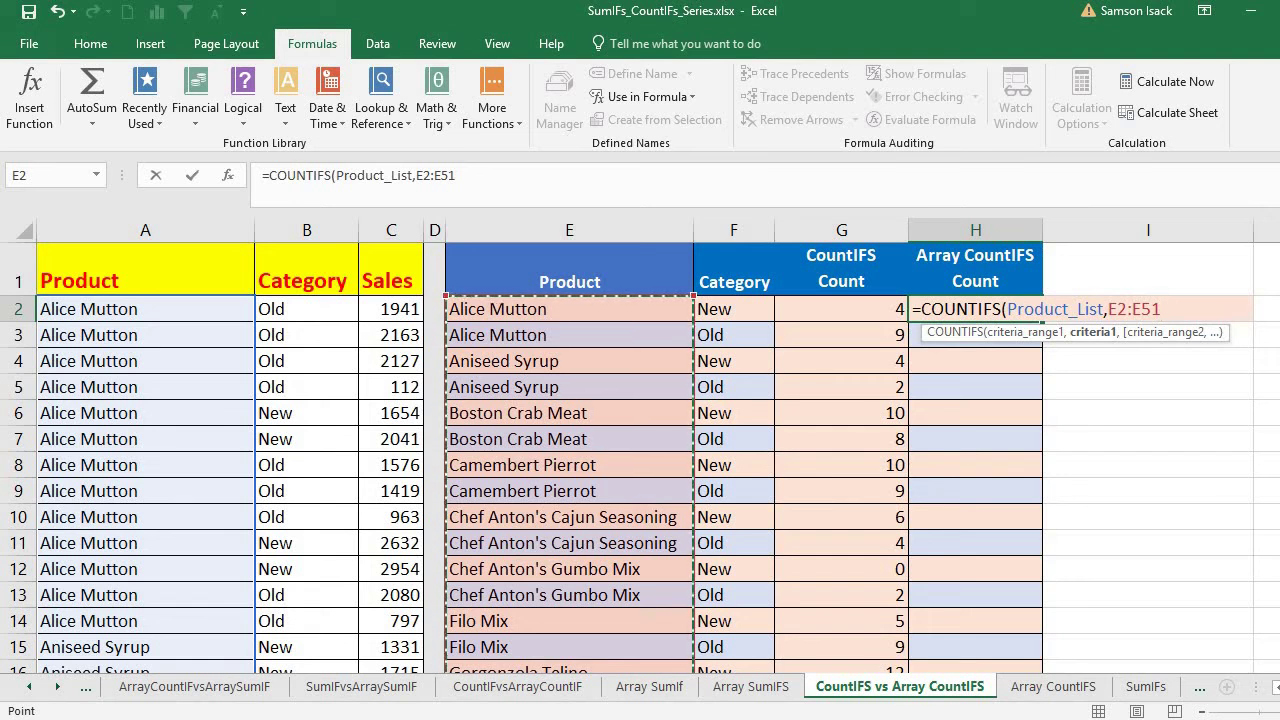
Add Category_List with criteria F2:F51 to the H2 formula and close its parenthesis.
{"action": "type", "text": ","}
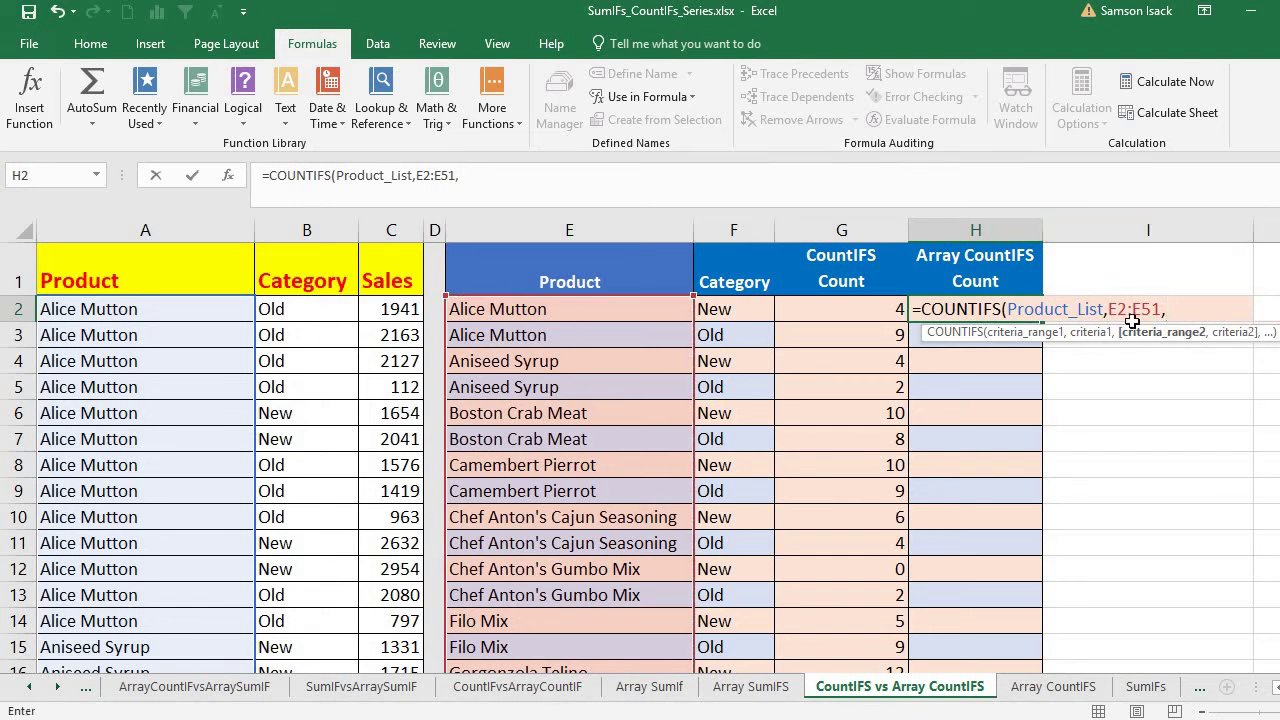
{"action": "type", "text": "Categ"}
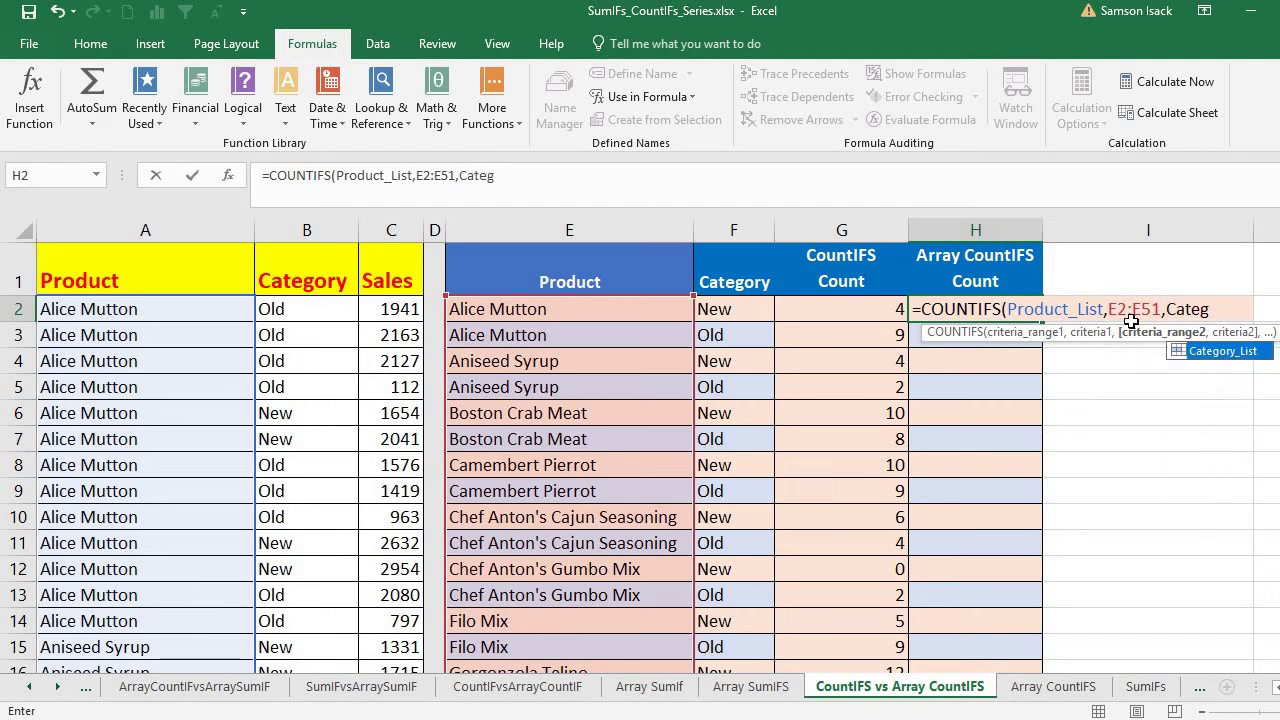
{"action": "double_click", "coordinate": [1247, 352]}
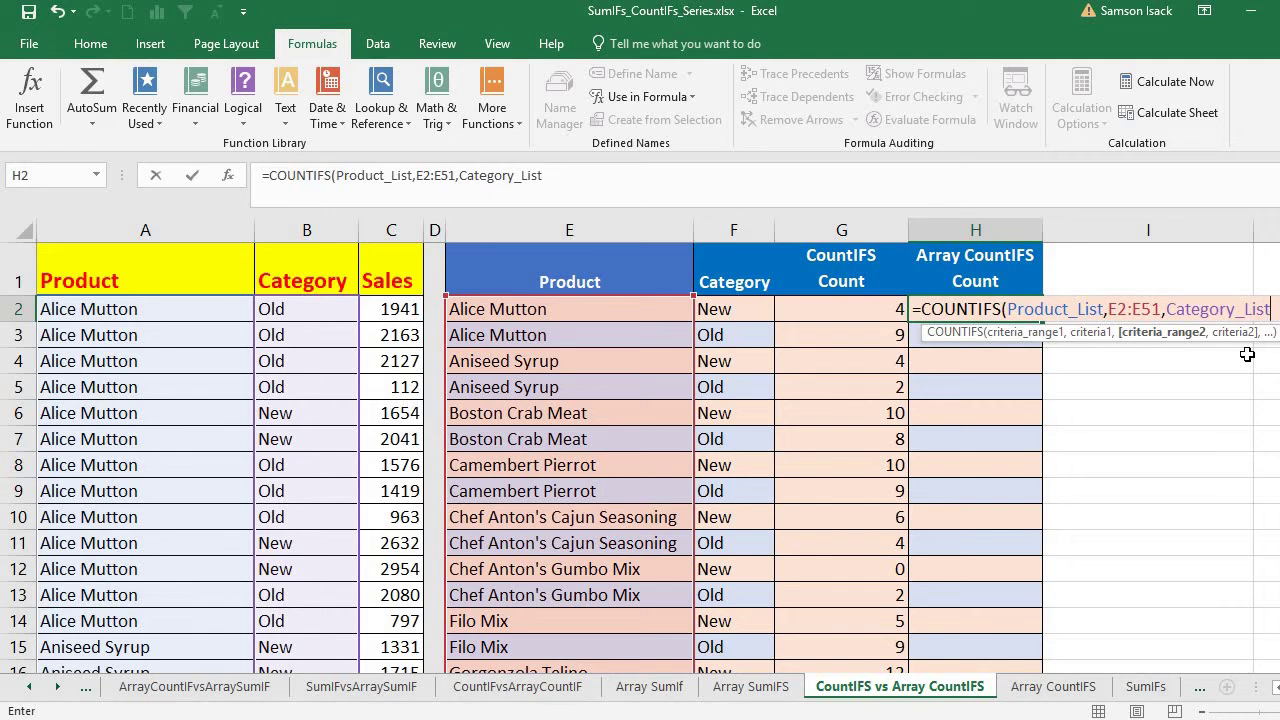
{"action": "type", "text": ","}
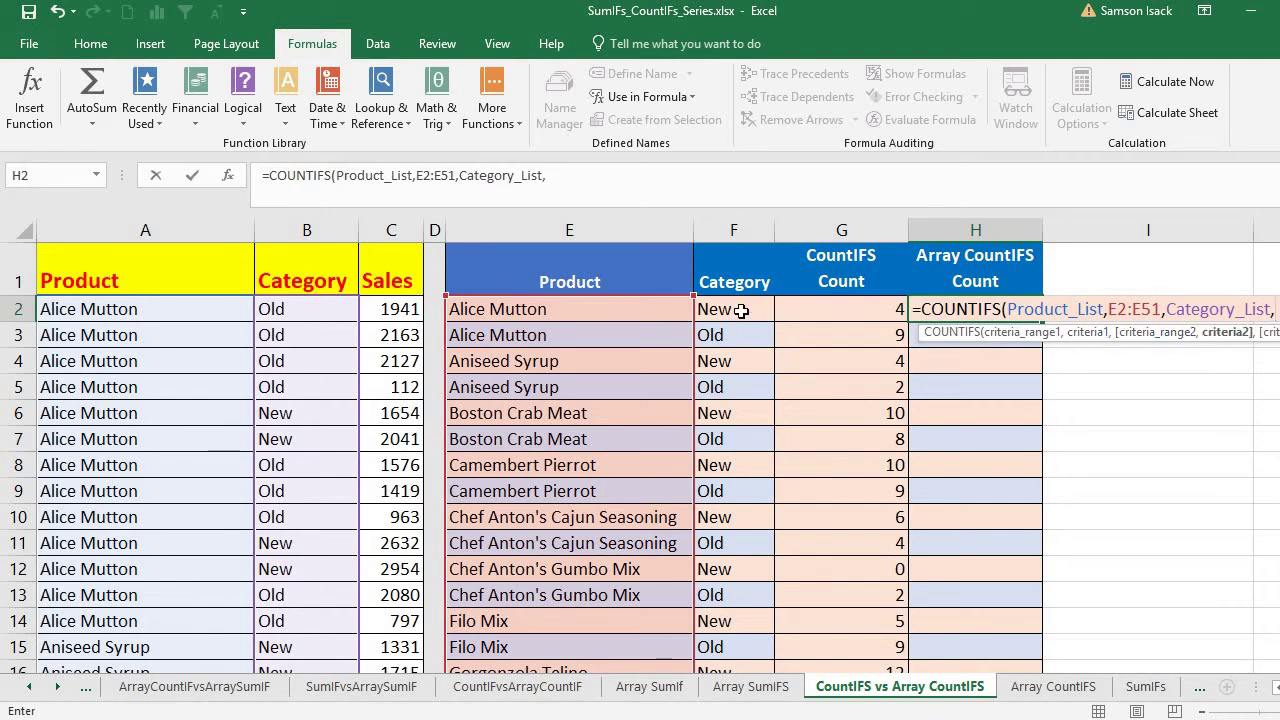
{"action": "left_click_drag", "start_coordinate": [741, 311], "coordinate": [738, 626]}
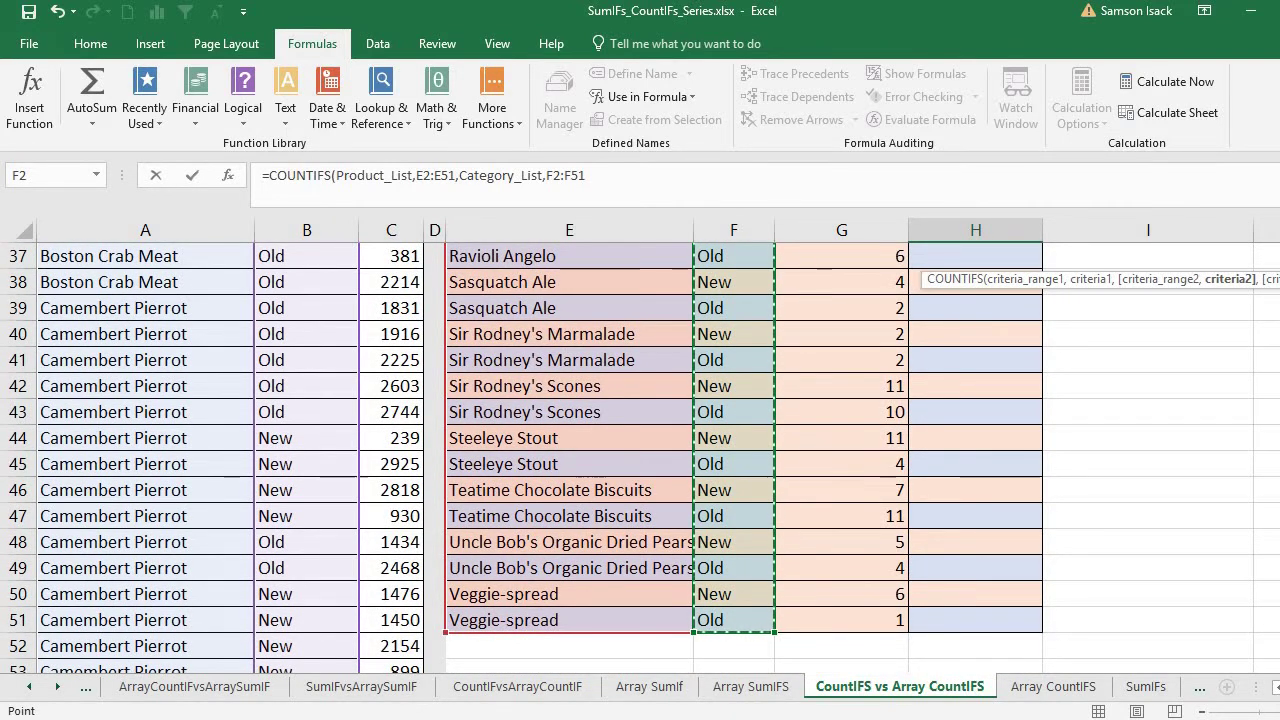
{"action": "scroll", "coordinate": [640, 447], "scroll_direction": "right", "scroll_amount": 1}
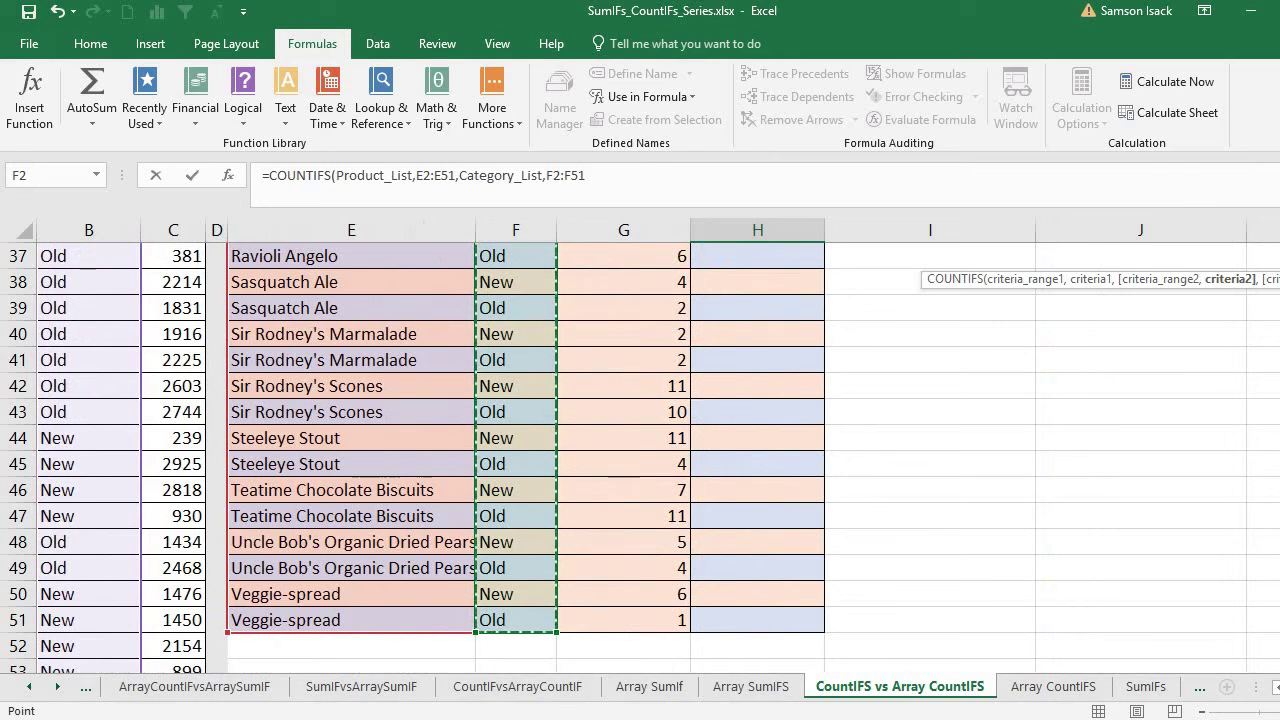
{"action": "scroll", "coordinate": [1113, 312], "scroll_direction": "up", "scroll_amount": 12}
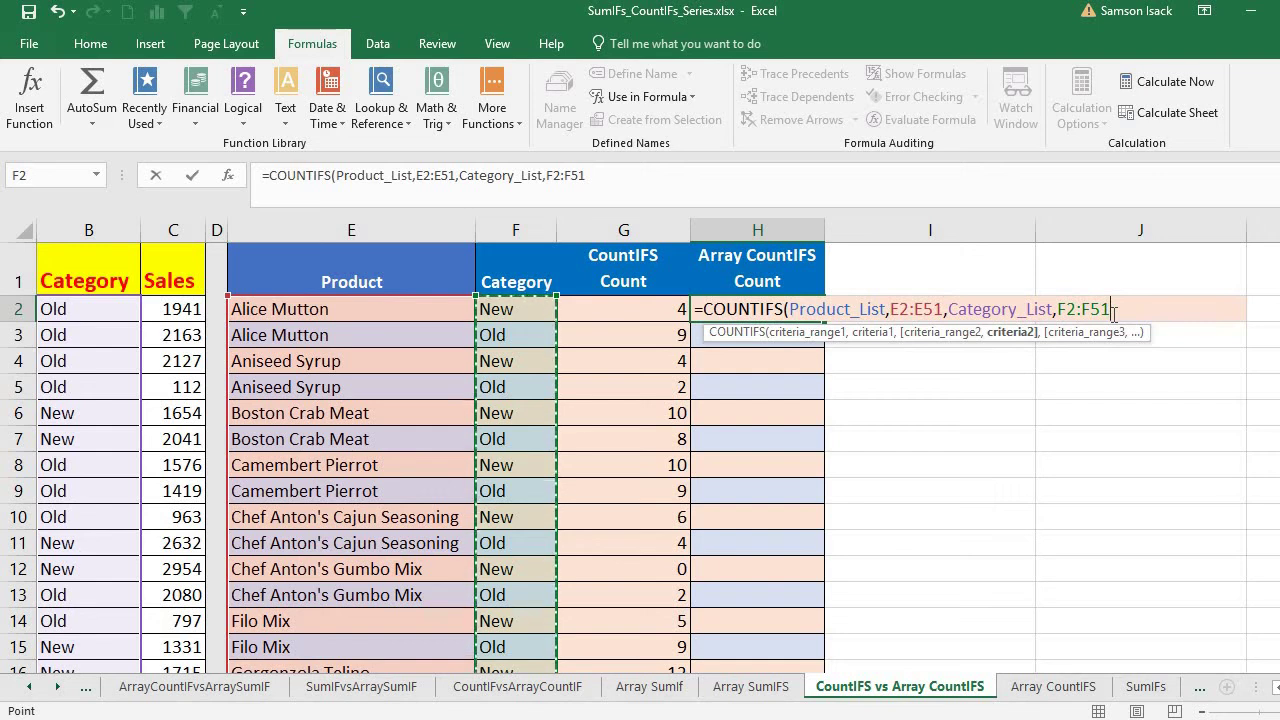
{"action": "type", "text": ")"}
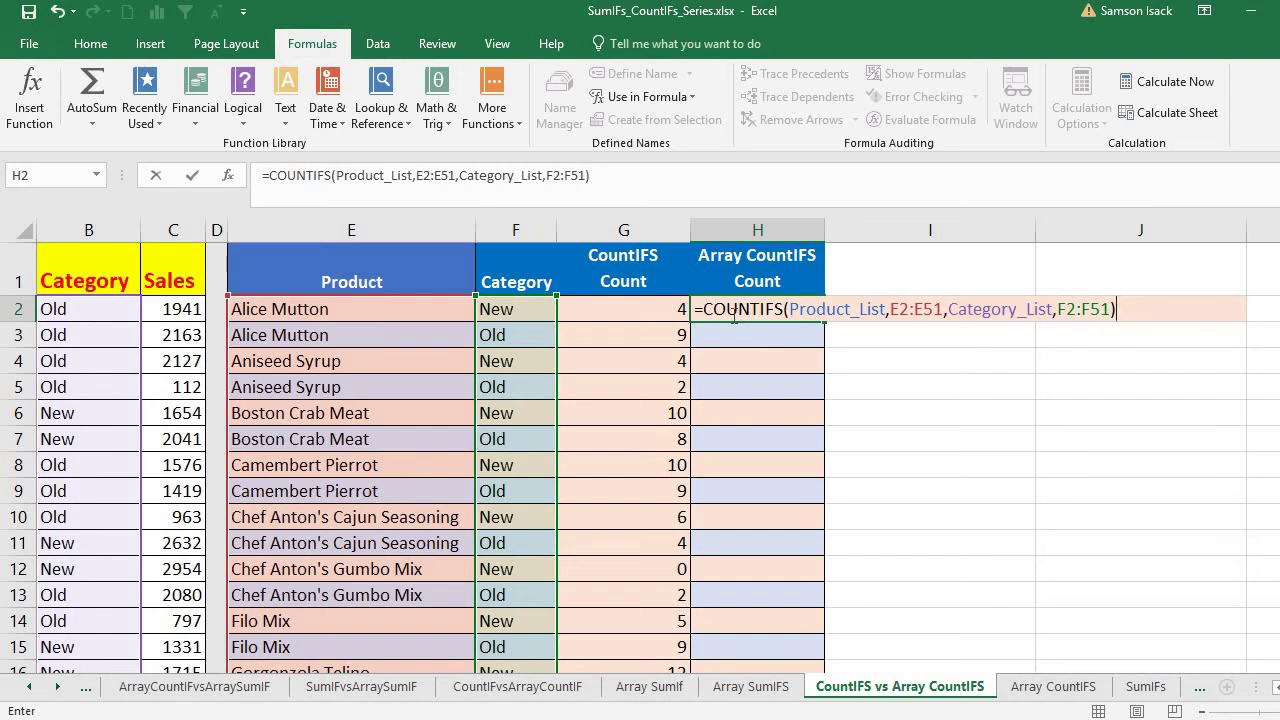
Erase the entire COUNTIFS formula from H2 and leave the cell empty.
{"action": "key", "text": "BackSpace"}
{"action": "key", "text": "BackSpace"}
{"action": "key", "text": "BackSpace"}
{"action": "key", "text": "BackSpace"}
{"action": "key", "text": "BackSpace"}
{"action": "key", "text": "BackSpace"}
{"action": "key", "text": "BackSpace"}
{"action": "key", "text": "BackSpace"}
{"action": "key", "text": "BackSpace"}
{"action": "key", "text": "BackSpace"}
{"action": "key", "text": "BackSpace"}
{"action": "key", "text": "BackSpace"}
{"action": "key", "text": "BackSpace"}
{"action": "key", "text": "BackSpace"}
{"action": "key", "text": "BackSpace"}
{"action": "key", "text": "BackSpace"}
{"action": "key", "text": "BackSpace"}
{"action": "key", "text": "BackSpace"}
{"action": "key", "text": "BackSpace"}
{"action": "key", "text": "BackSpace"}
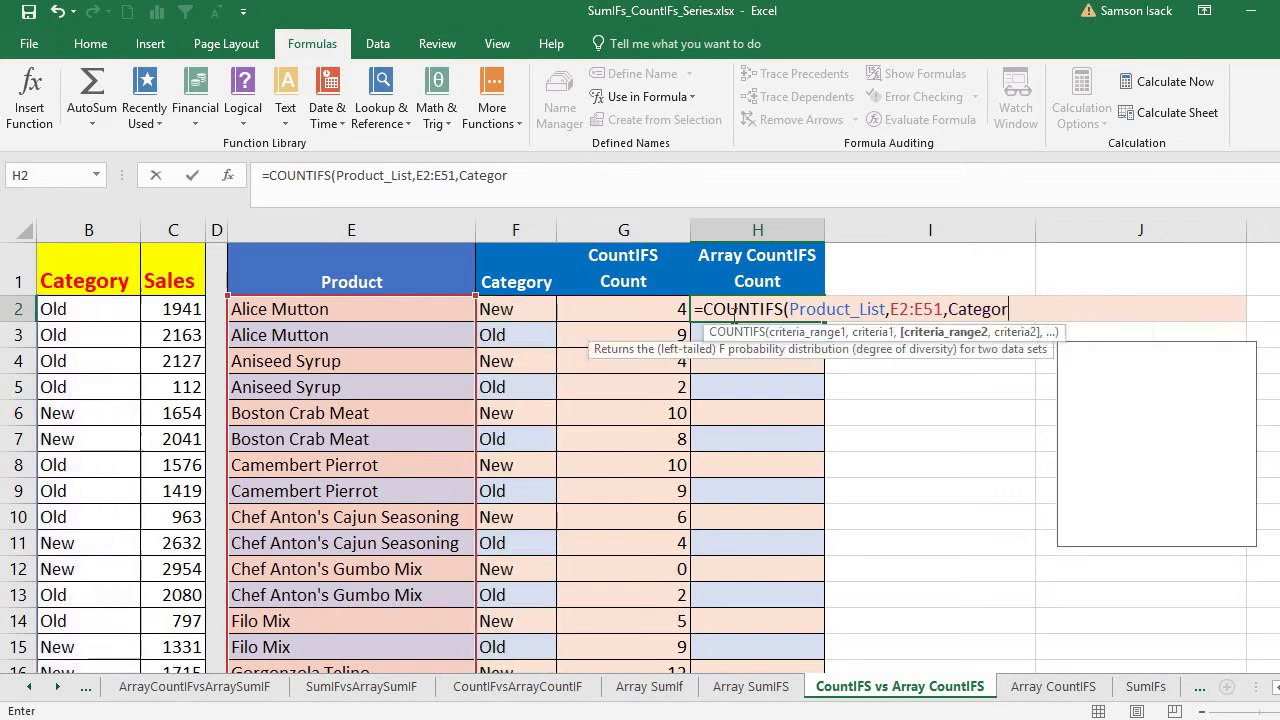
{"action": "key", "text": "BackSpace"}
{"action": "key", "text": "BackSpace"}
{"action": "key", "text": "BackSpace"}
{"action": "key", "text": "BackSpace"}
{"action": "key", "text": "BackSpace"}
{"action": "key", "text": "BackSpace"}
{"action": "key", "text": "BackSpace"}
{"action": "key", "text": "BackSpace"}
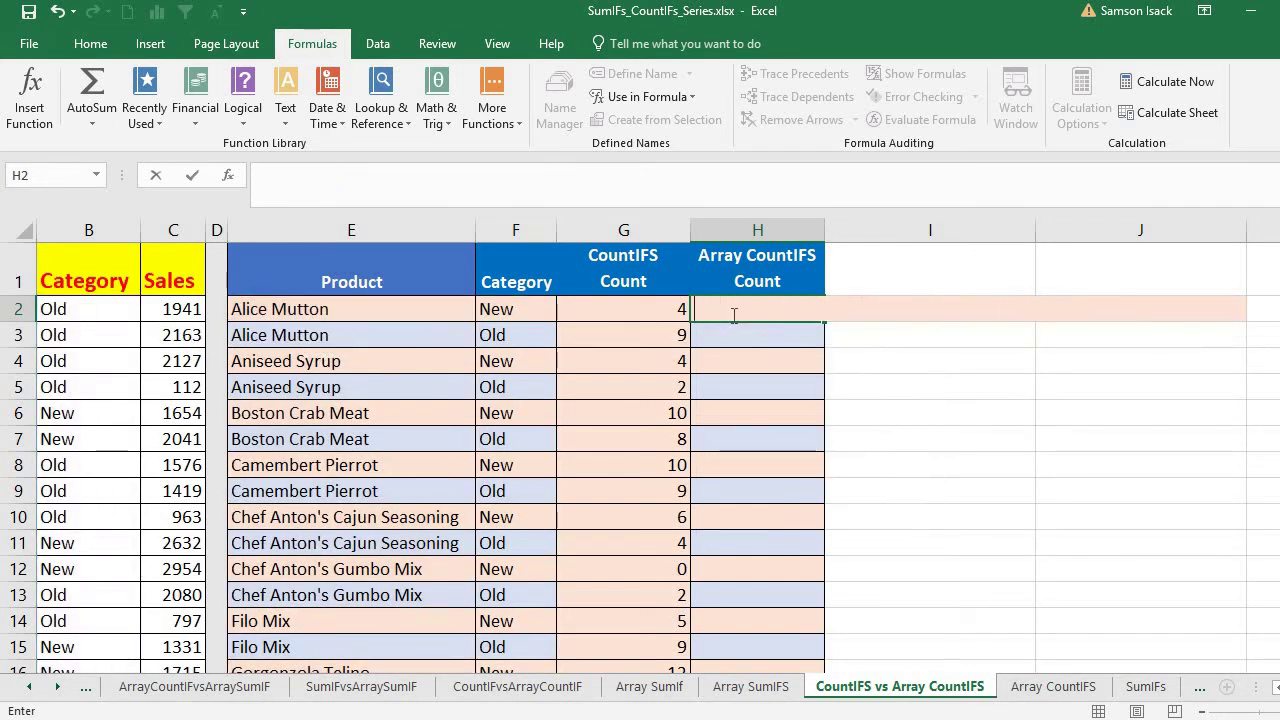
{"action": "key", "text": "Return"}
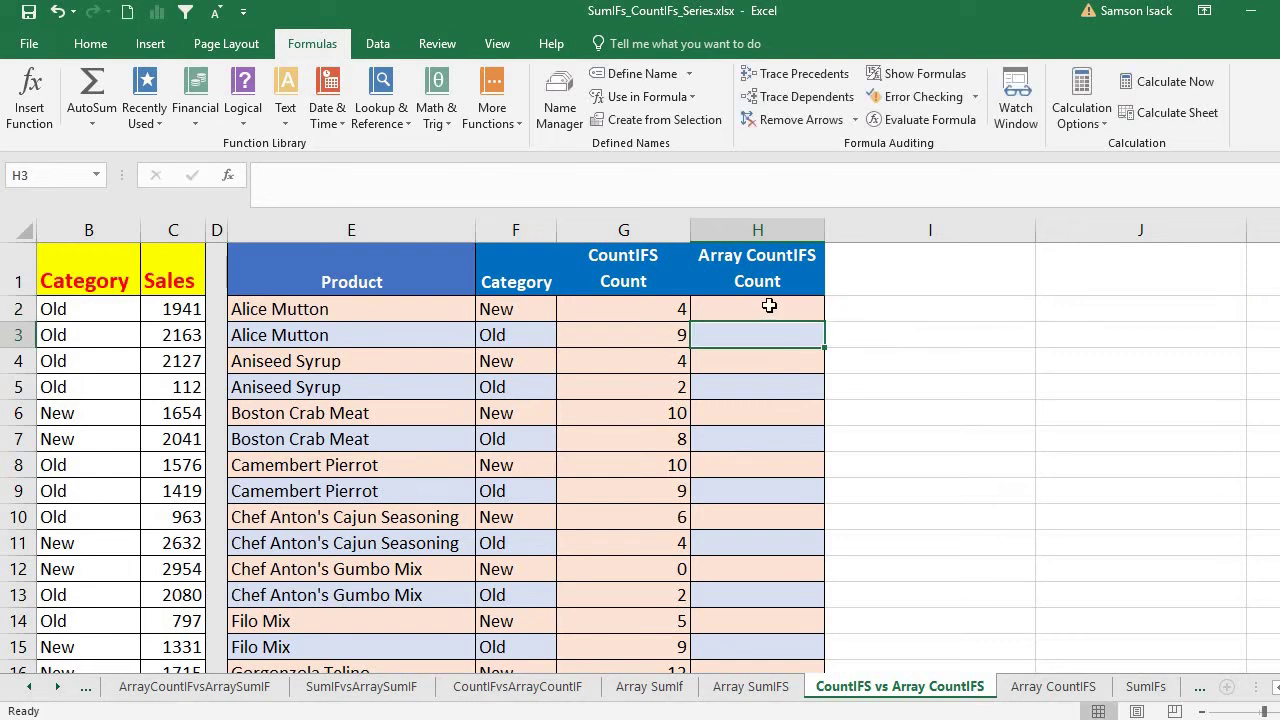
Select H2:H51 in the Array CountIFS Count column and begin a COUNTIFS formula for the whole range.
{"action": "left_click_drag", "start_coordinate": [769, 305], "coordinate": [889, 568]}
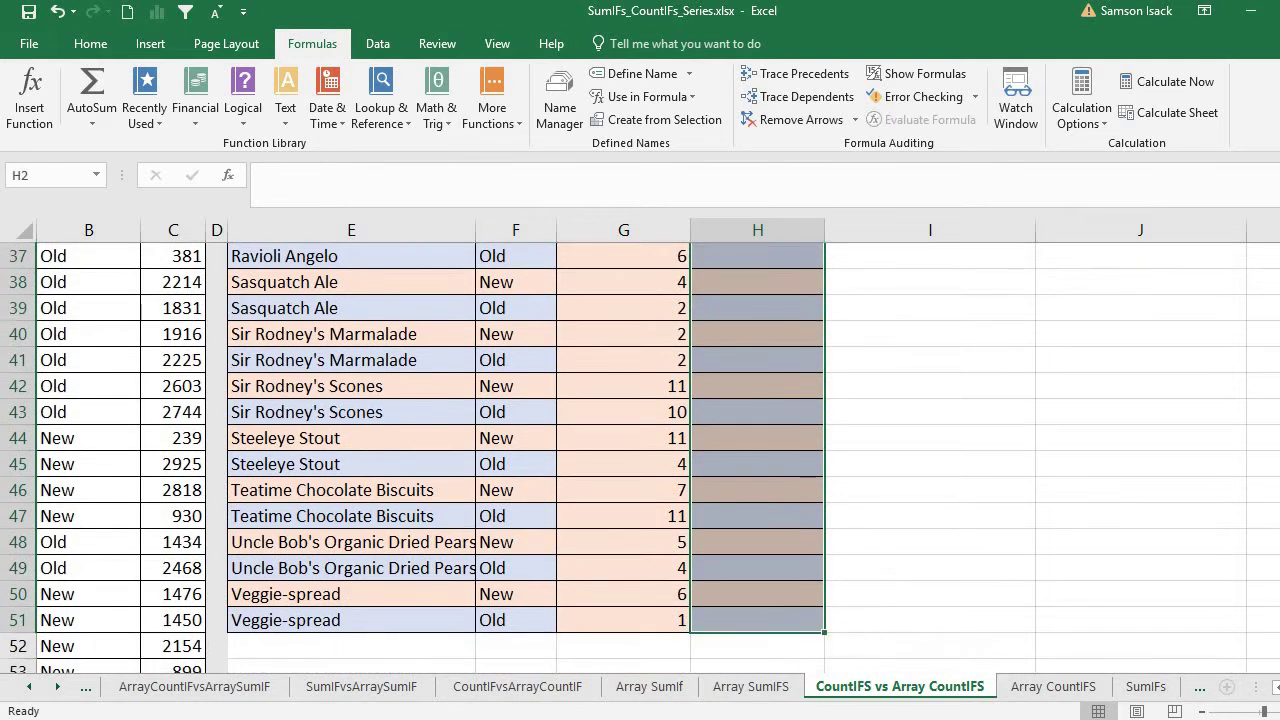
{"action": "scroll", "coordinate": [889, 357], "scroll_direction": "up", "scroll_amount": 12}
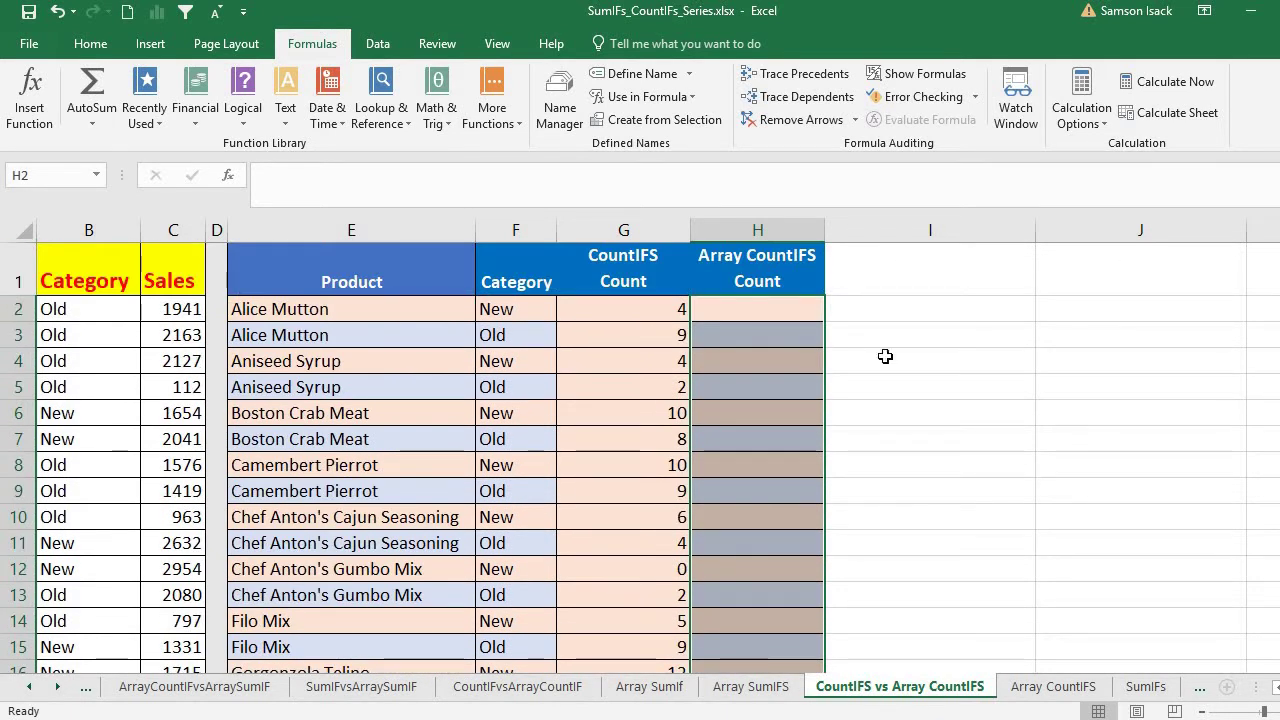
{"action": "left_click", "coordinate": [482, 183]}
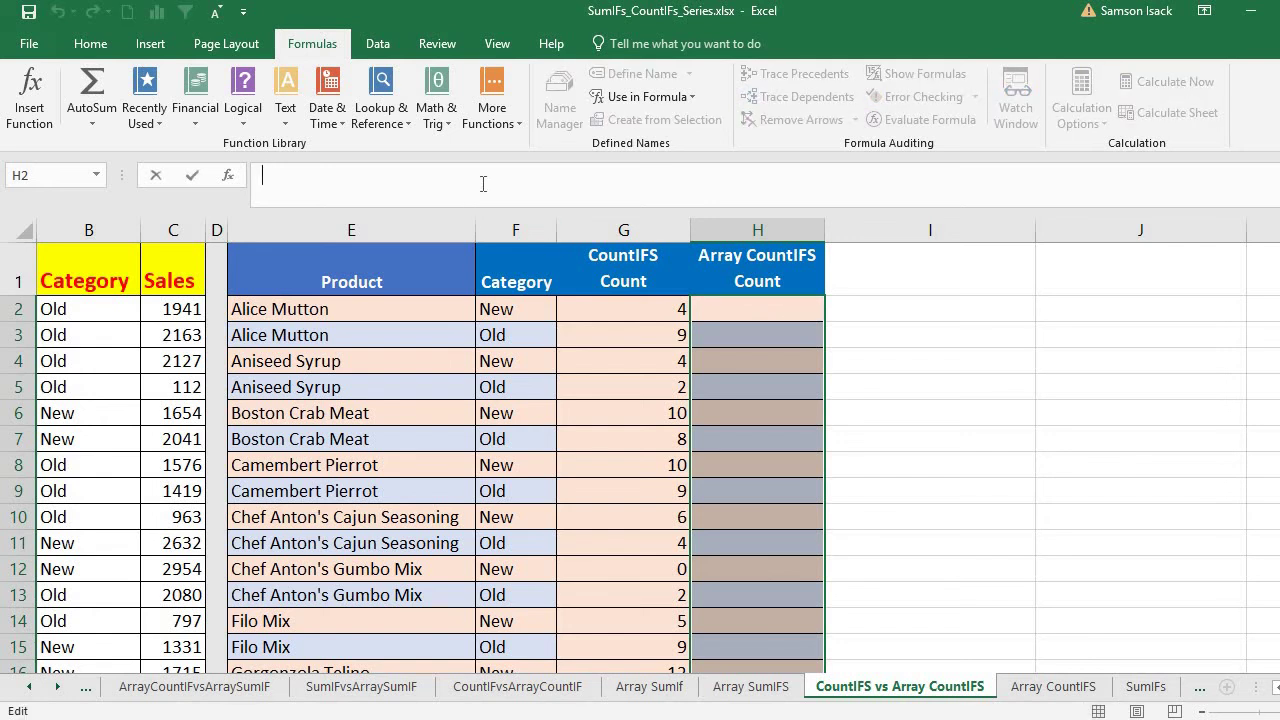
{"action": "type", "text": "=SU"}
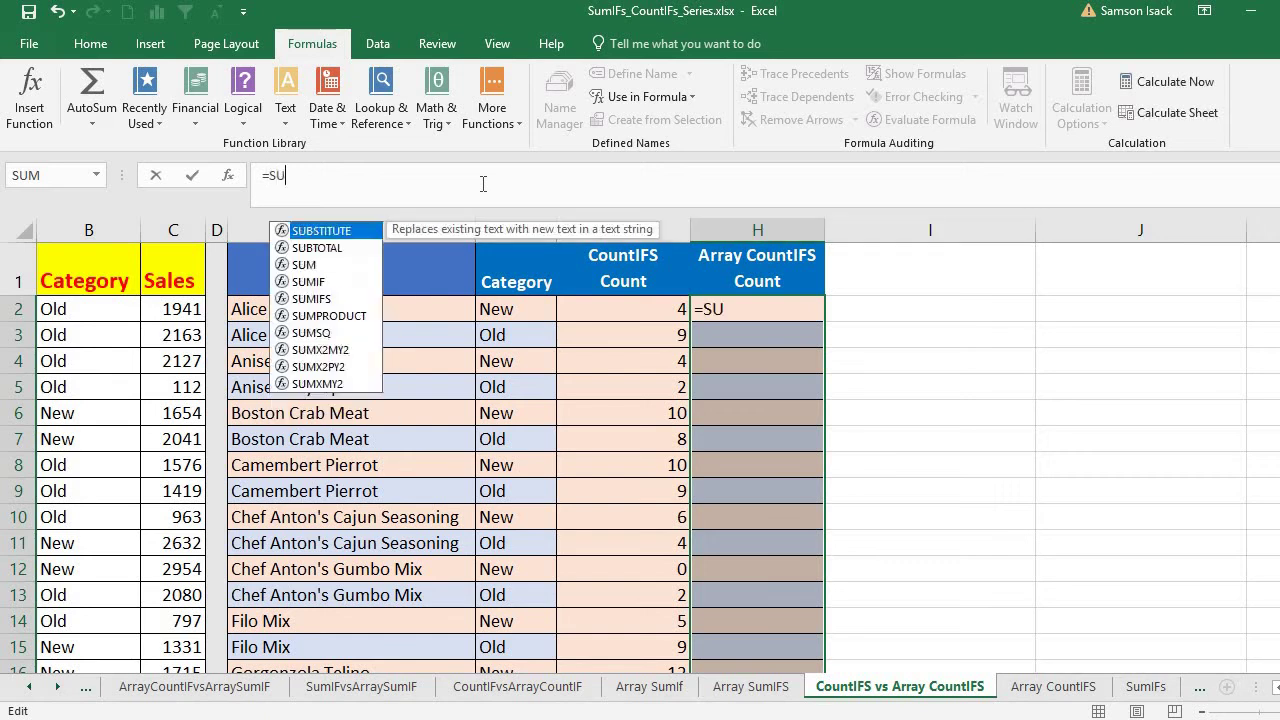
{"action": "type", "text": "MIF"}
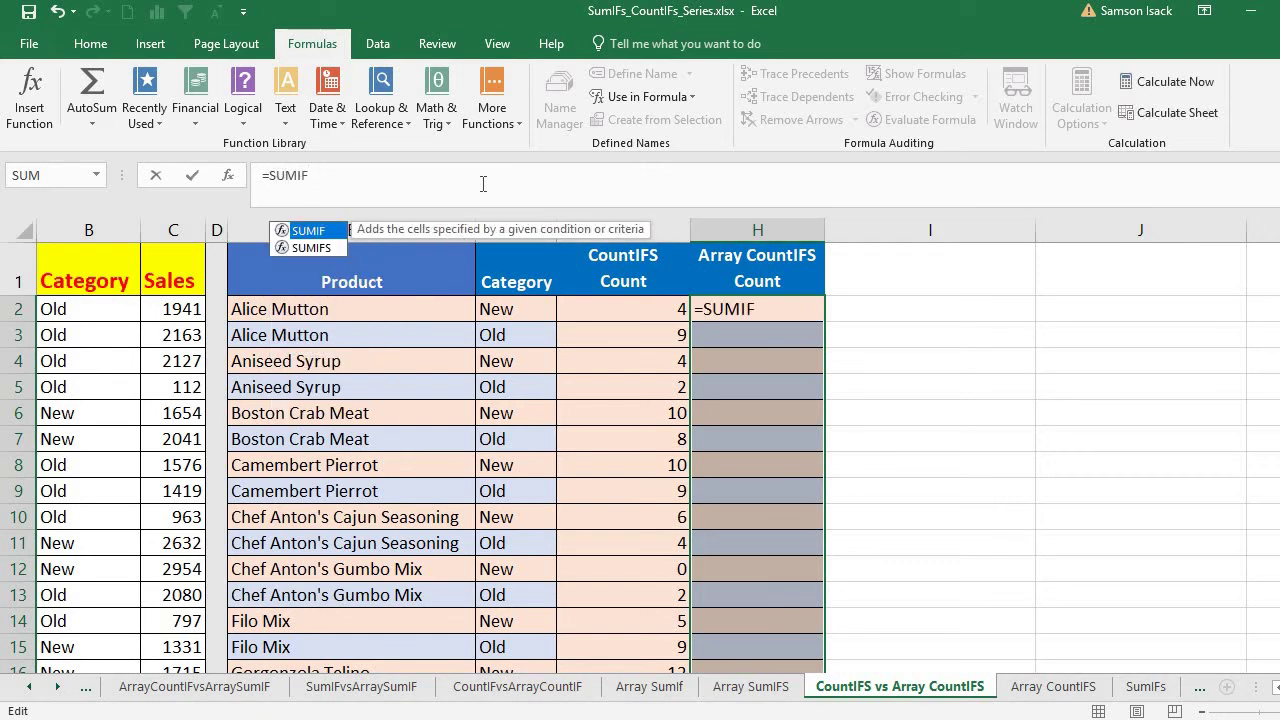
{"action": "type", "text": "S"}
{"action": "key", "text": "BackSpace"}
{"action": "key", "text": "BackSpace"}
{"action": "key", "text": "BackSpace"}
{"action": "key", "text": "BackSpace"}
{"action": "key", "text": "BackSpace"}
{"action": "key", "text": "BackSpace"}
{"action": "type", "text": "C"}
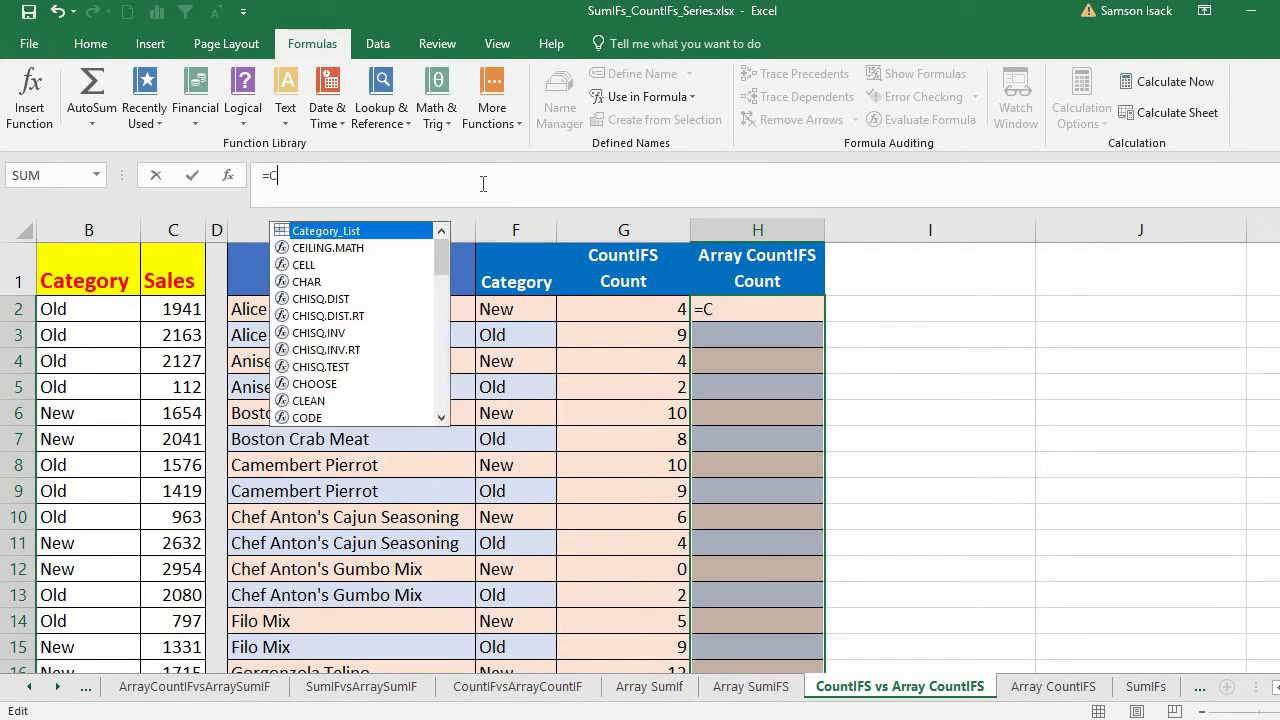
{"action": "type", "text": "OUNTIF"}
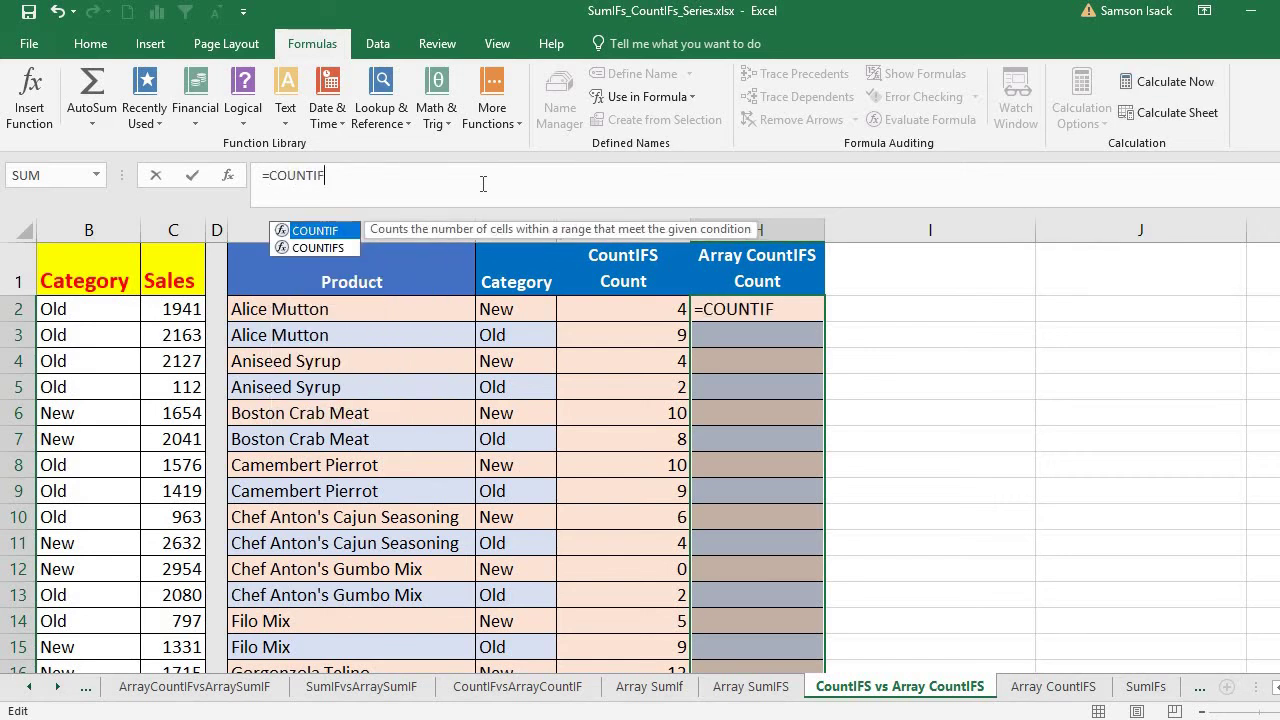
{"action": "type", "text": "S("}
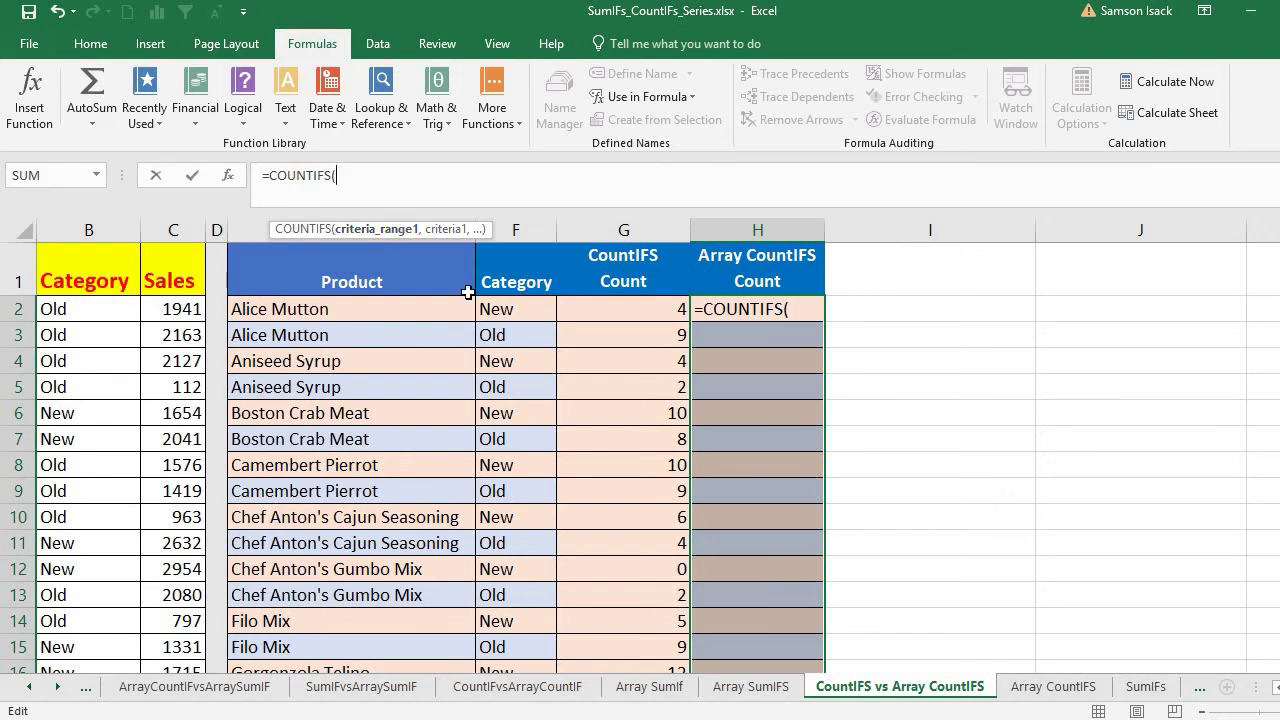
Enter Product_List as the formula's first criteria range and the products in E2:E51 as its criteria.
{"action": "type", "text": "{"}
{"action": "key", "text": "BackSpace"}
{"action": "type", "text": "P"}
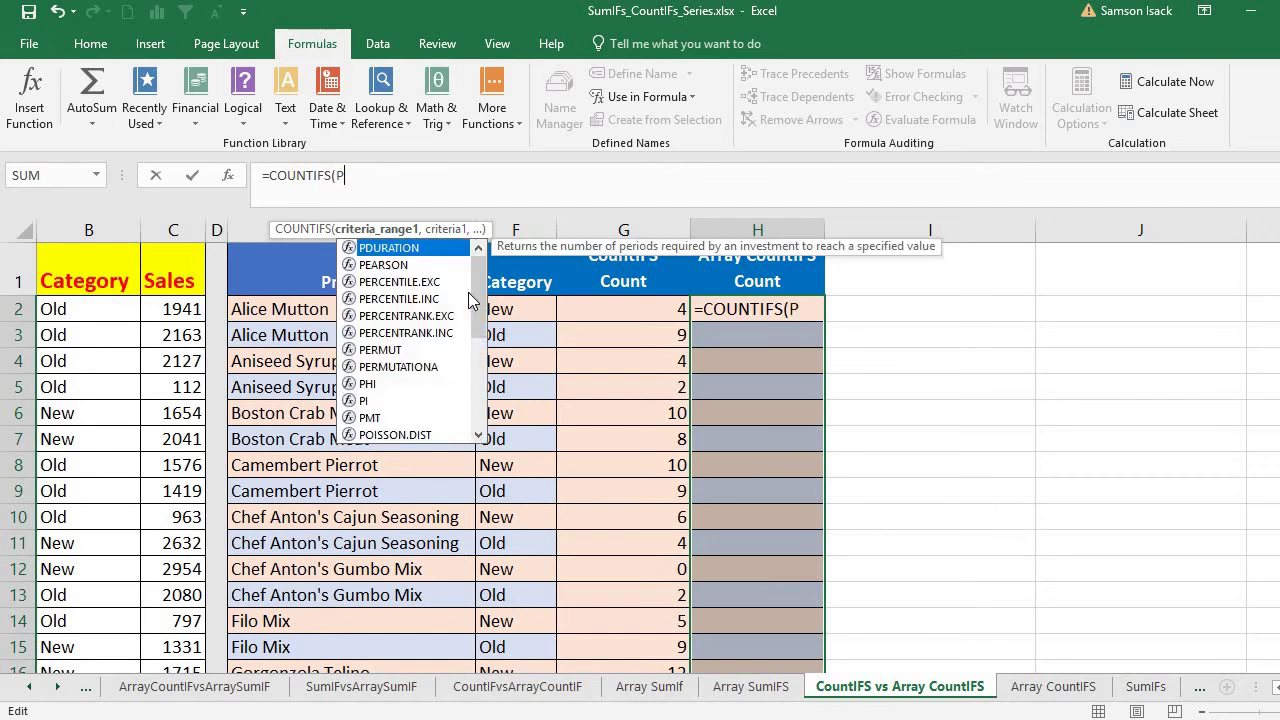
{"action": "type", "text": "roduc"}
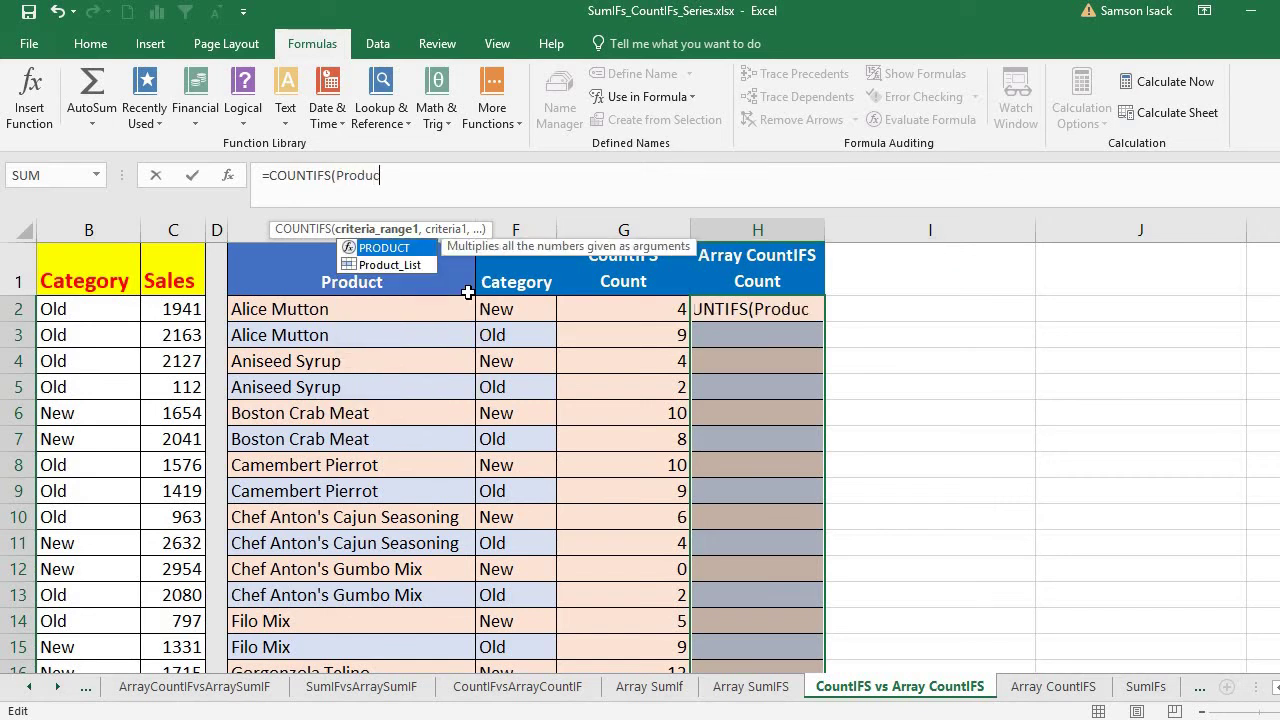
{"action": "type", "text": "t_"}
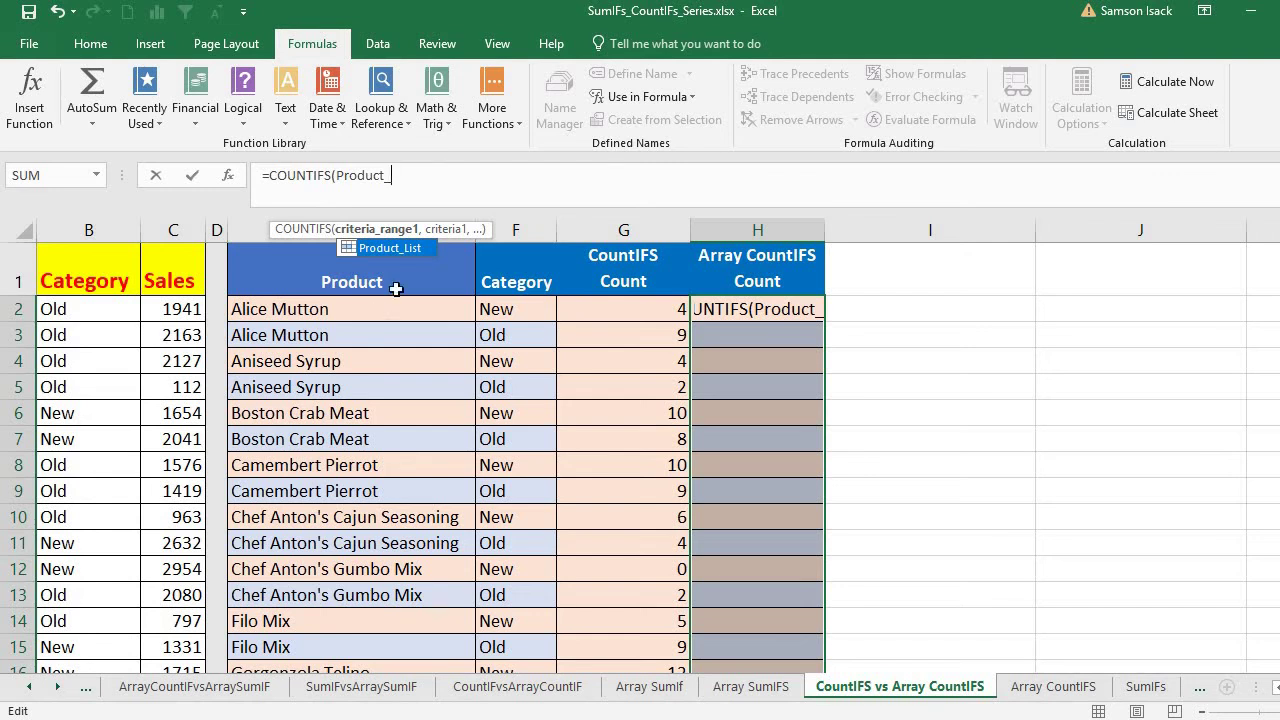
{"action": "double_click", "coordinate": [407, 250]}
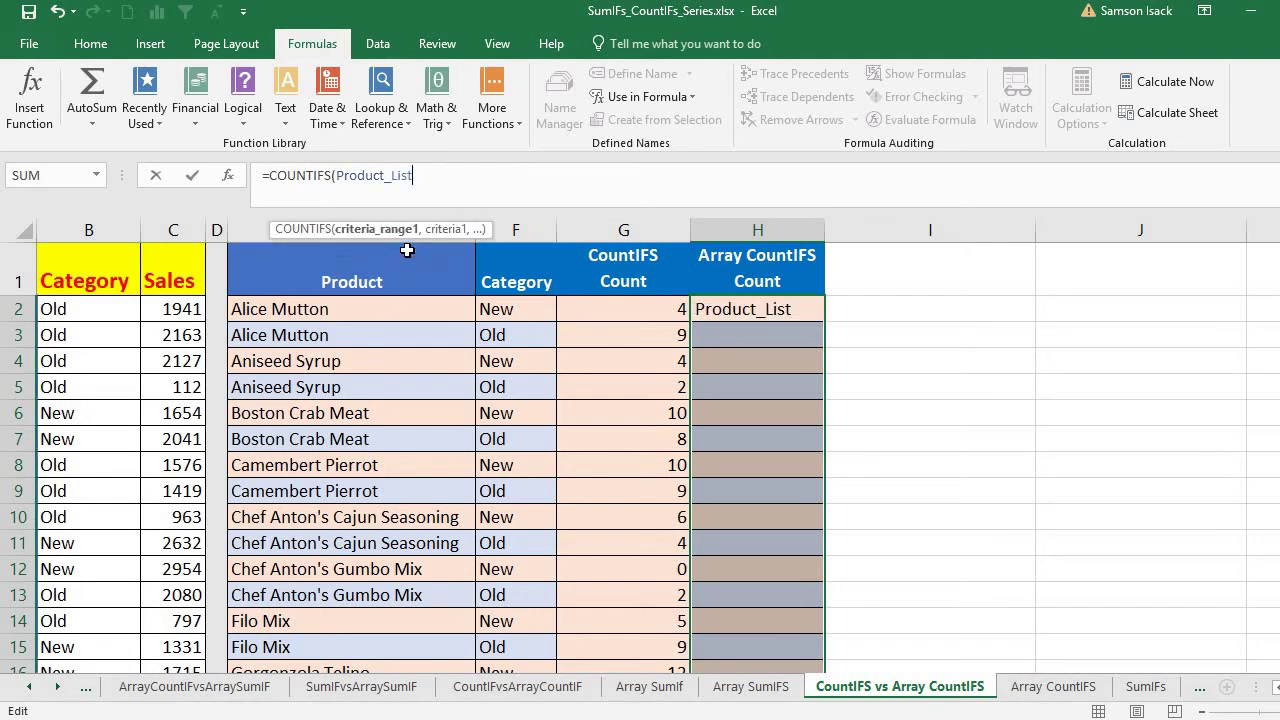
{"action": "type", "text": ","}
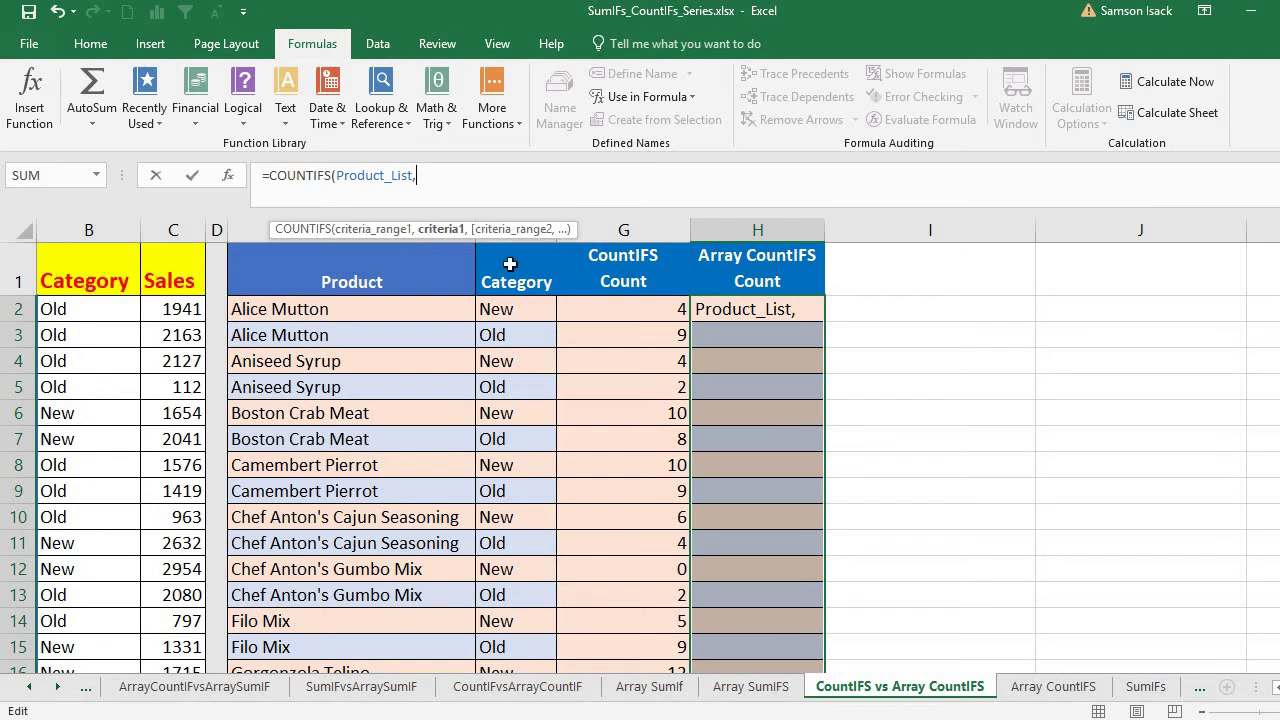
{"action": "left_click", "coordinate": [405, 309]}
{"action": "left_click_drag", "start_coordinate": [401, 335], "coordinate": [368, 702]}
{"action": "left_click_drag", "start_coordinate": [367, 709], "coordinate": [368, 703]}
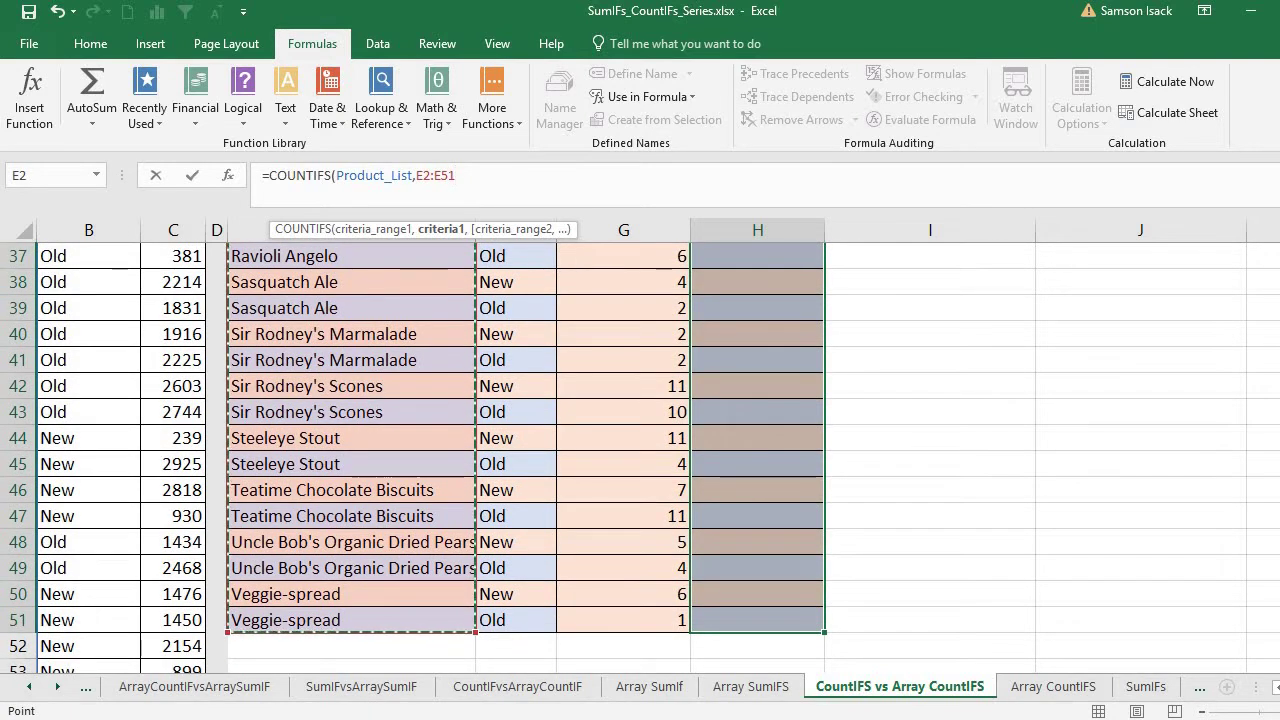
Add the named range Category_List as the second criteria range of the array COUNTIFS formula.
{"action": "scroll", "coordinate": [340, 308], "scroll_direction": "up", "scroll_amount": 12}
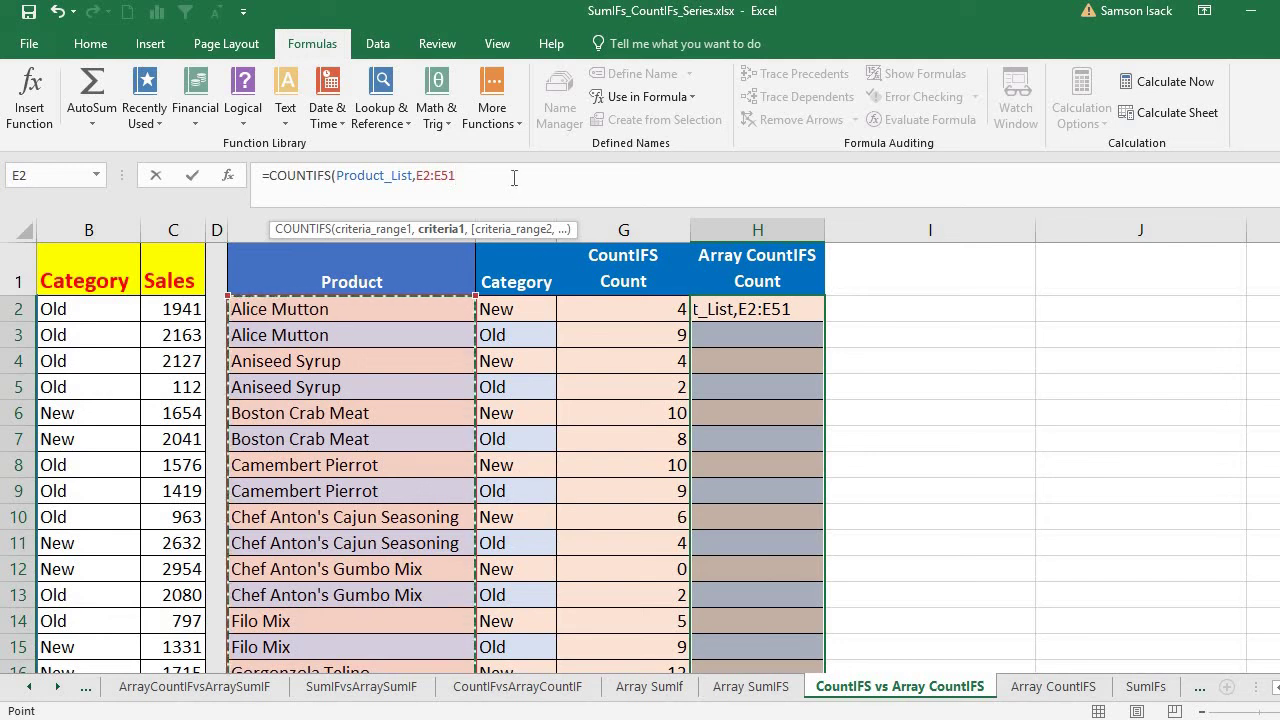
{"action": "type", "text": ","}
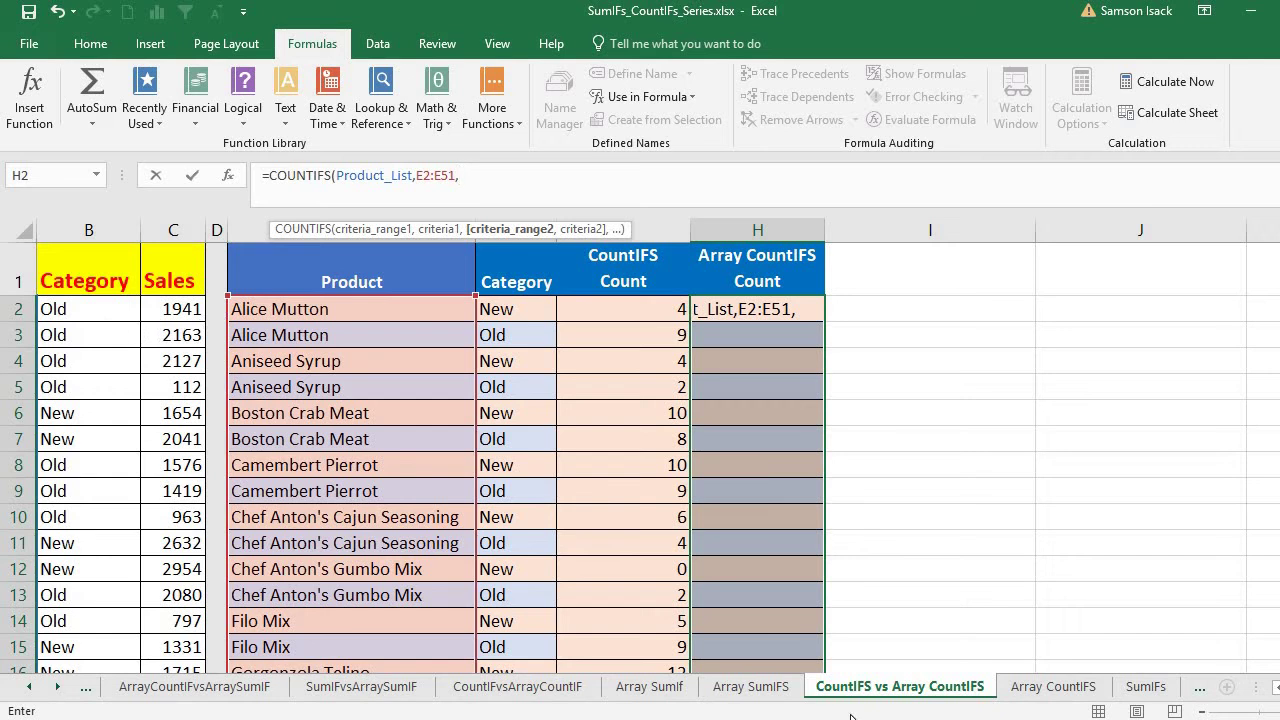
{"action": "left_click", "coordinate": [1275, 688]}
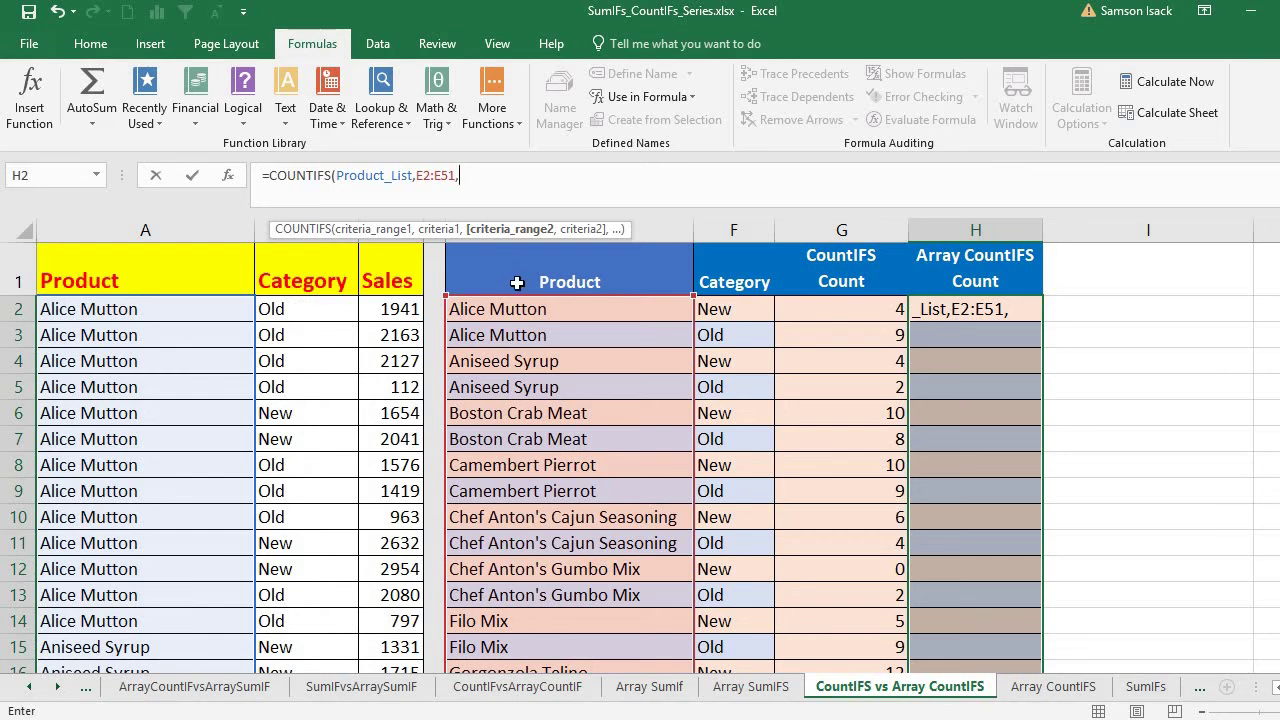
{"action": "type", "text": "Cate"}
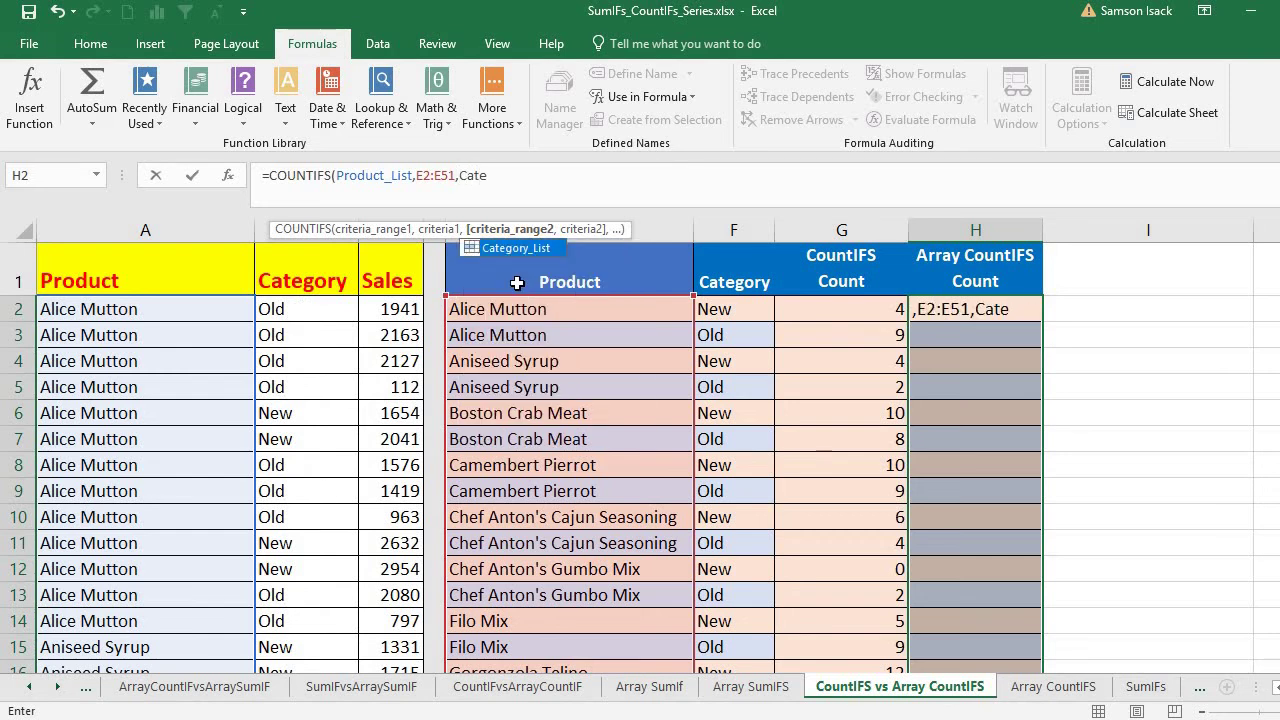
{"action": "double_click", "coordinate": [512, 247]}
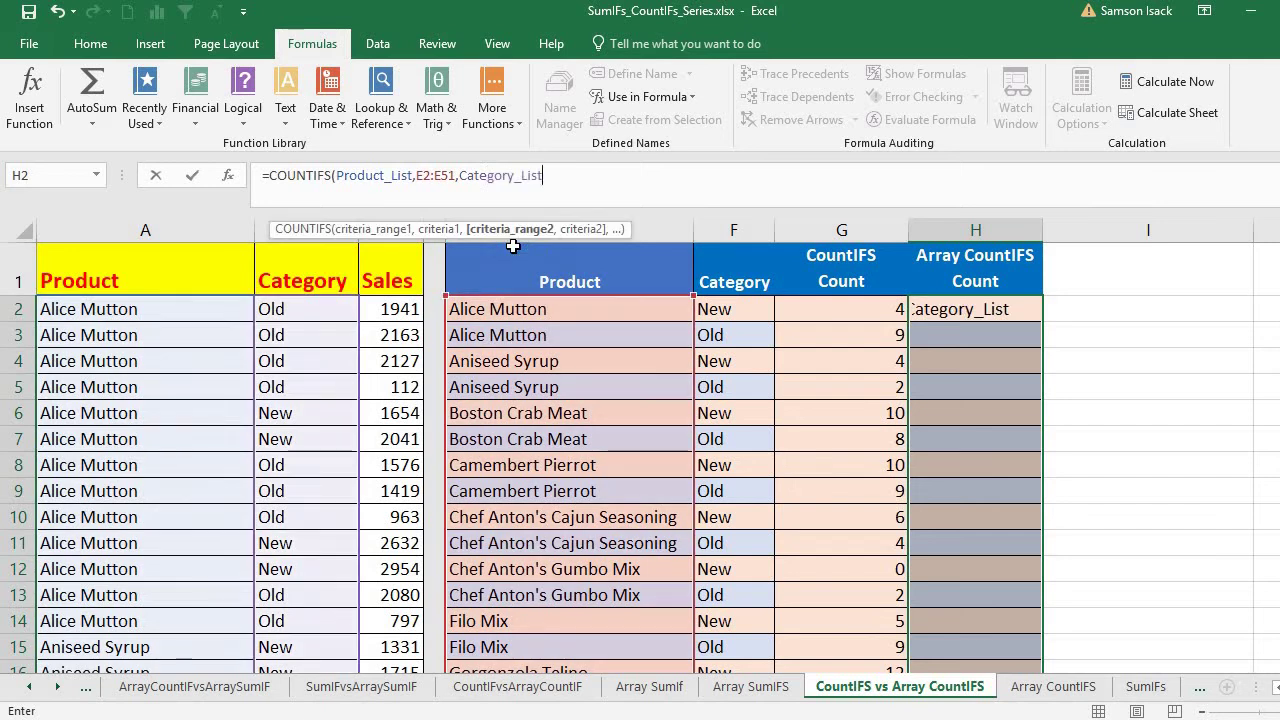
Set F2:F51 as the second criteria, close the parenthesis, and enter the COUNTIFS as an array formula across H2:H51.
{"action": "left_click", "coordinate": [581, 178]}
{"action": "type", "text": ","}
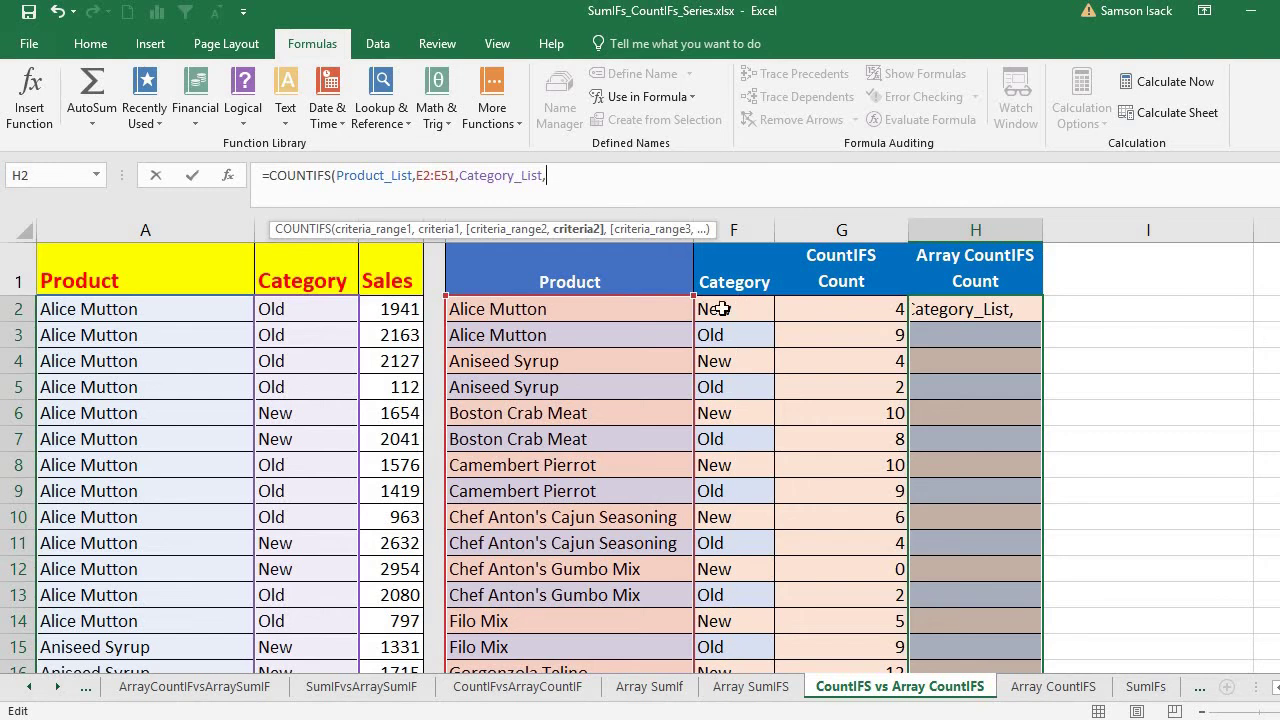
{"action": "left_click_drag", "start_coordinate": [724, 308], "coordinate": [740, 620]}
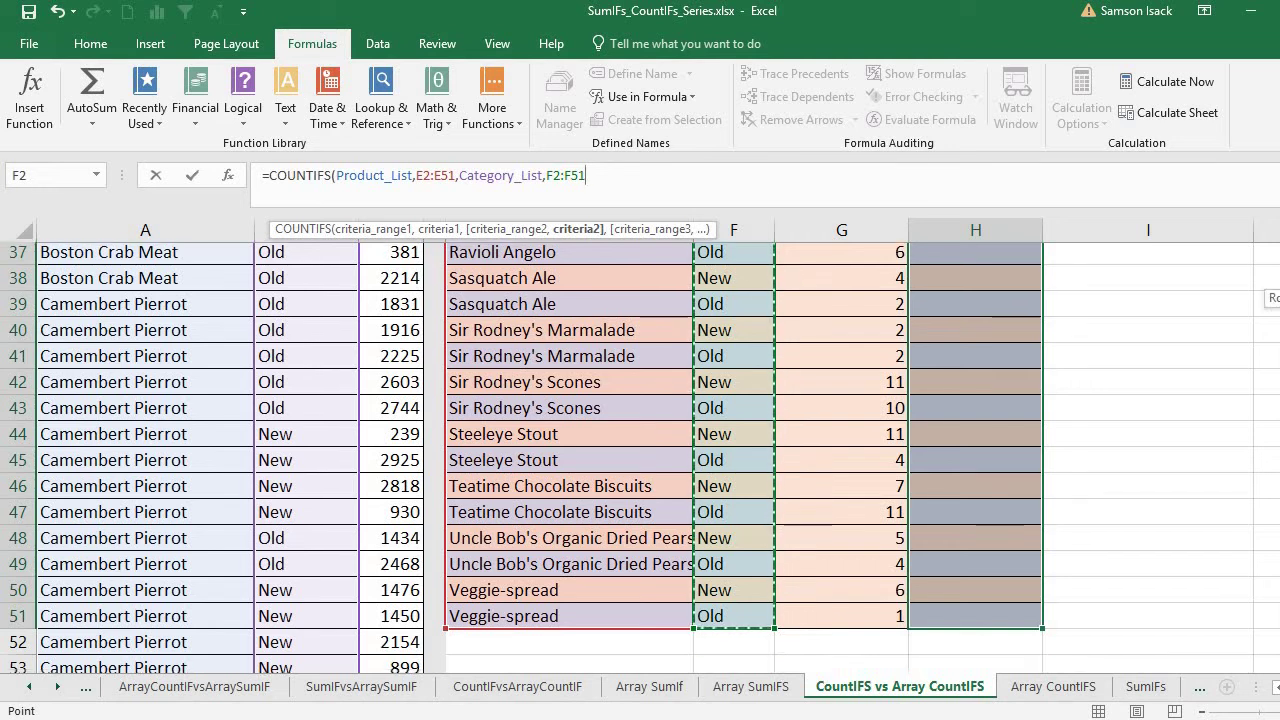
{"action": "scroll", "coordinate": [740, 450], "scroll_direction": "up", "scroll_amount": 12}
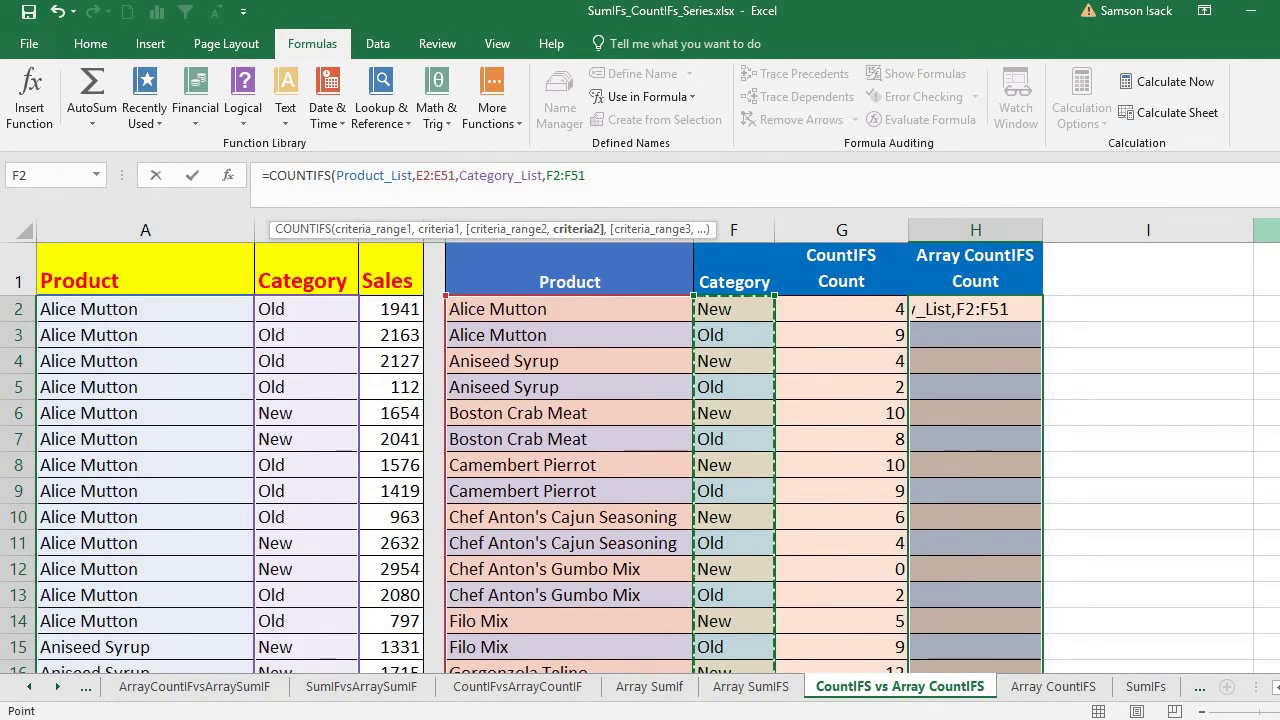
{"action": "type", "text": ")"}
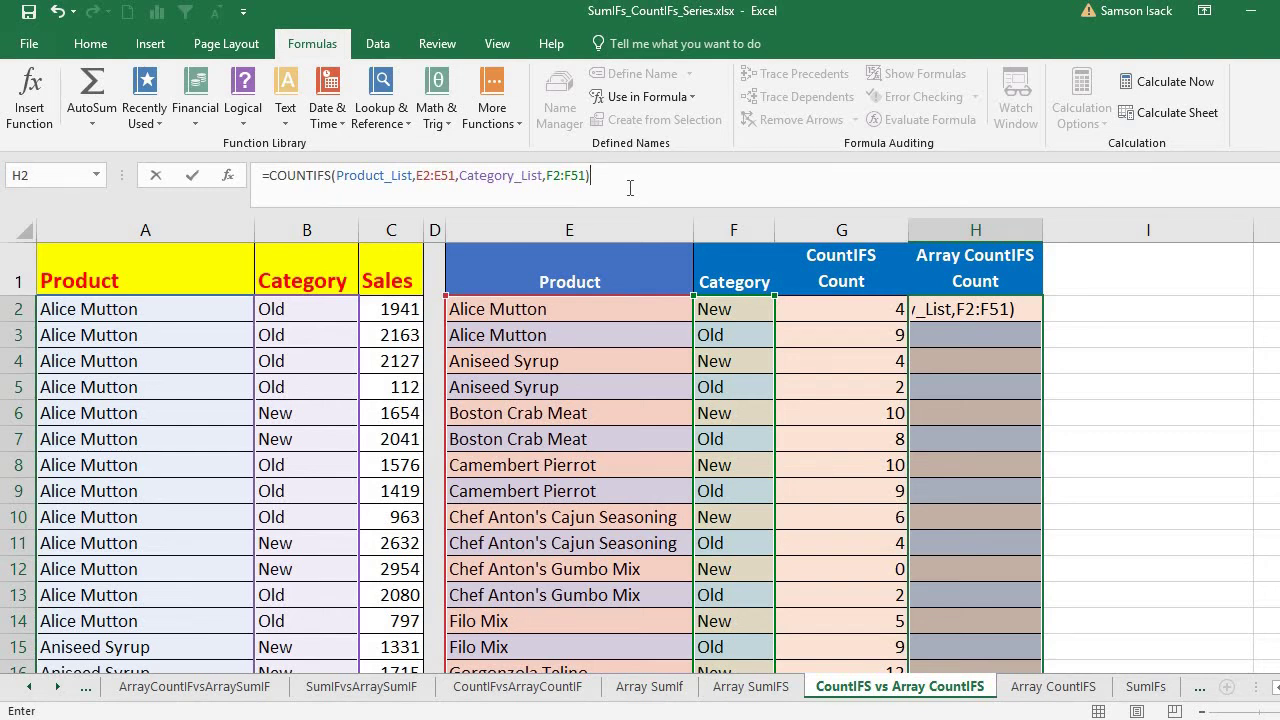
{"action": "key", "text": "ctrl+shift+Return"}
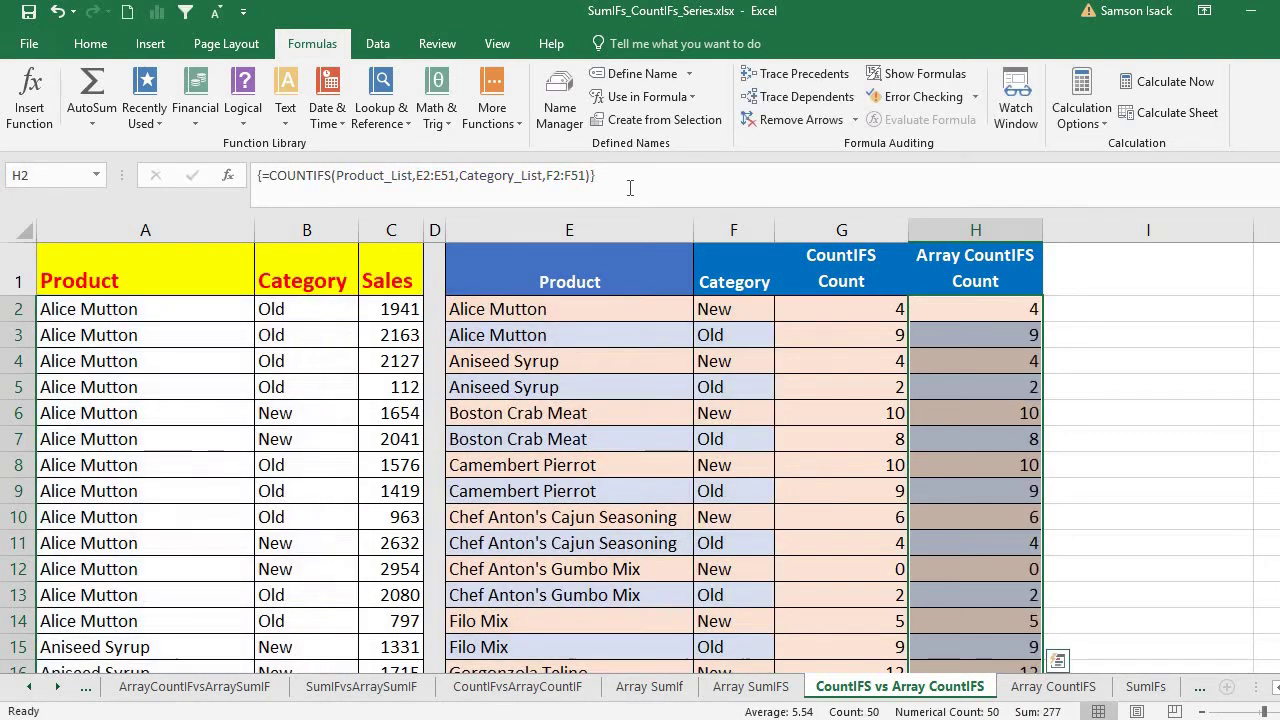
Examine the array formula in H2 and the individual COUNTIFS formulas down the CountIFS Count column through row 15.
{"action": "left_click", "coordinate": [1017, 309]}
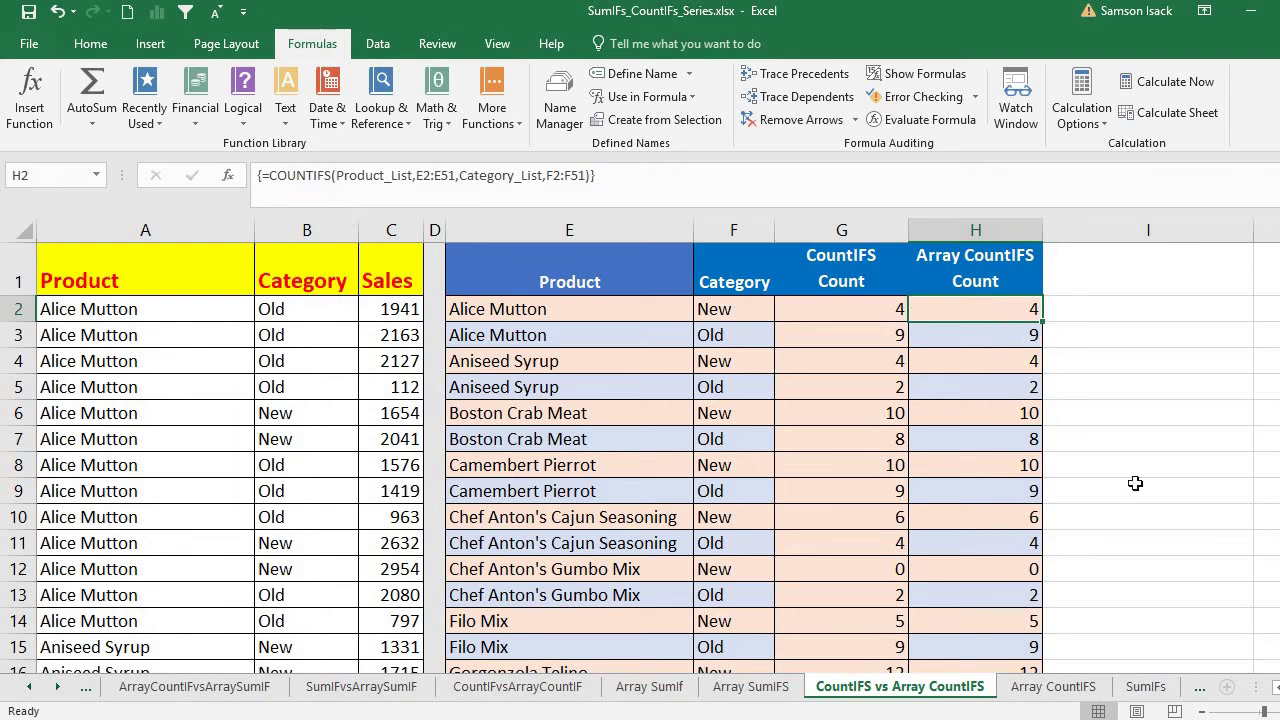
{"action": "mouse_move", "coordinate": [1275, 250]}
{"action": "left_mouse_down"}
{"action": "mouse_move", "coordinate": [1275, 318]}
{"action": "mouse_move", "coordinate": [1275, 247]}
{"action": "left_mouse_up"}
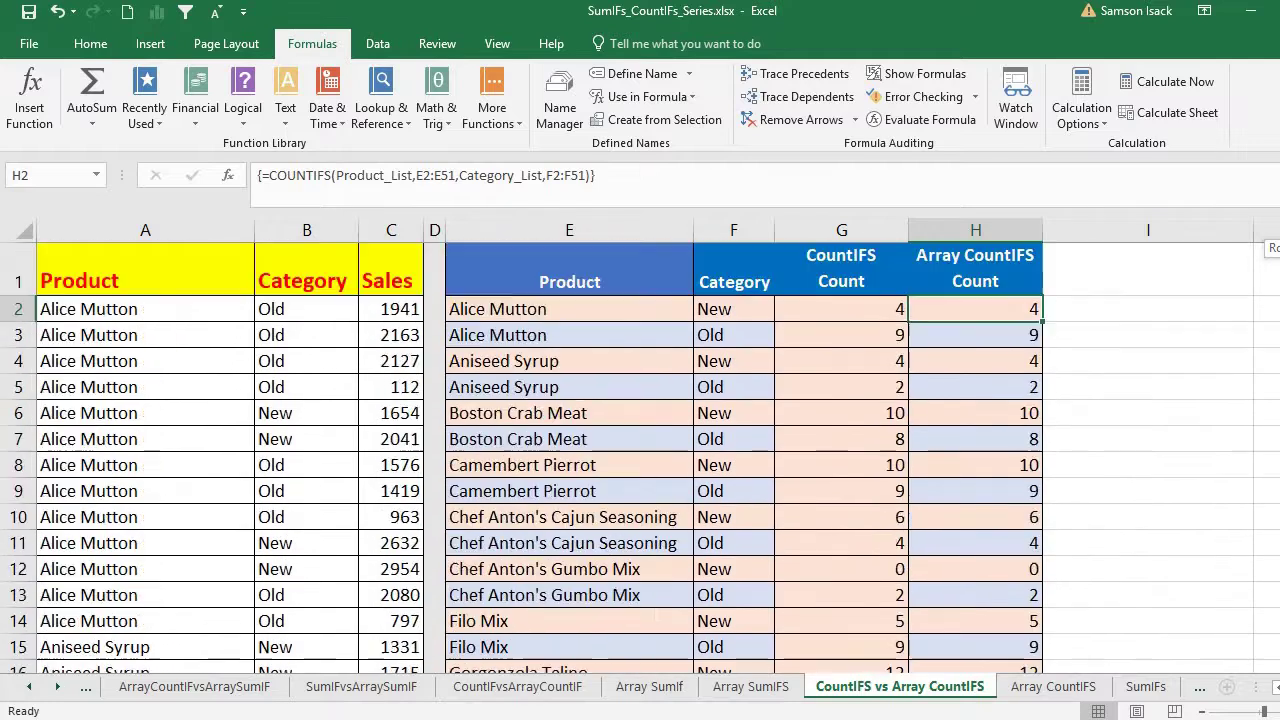
{"action": "left_click", "coordinate": [869, 317]}
{"action": "left_click", "coordinate": [865, 339]}
{"action": "left_click", "coordinate": [860, 390]}
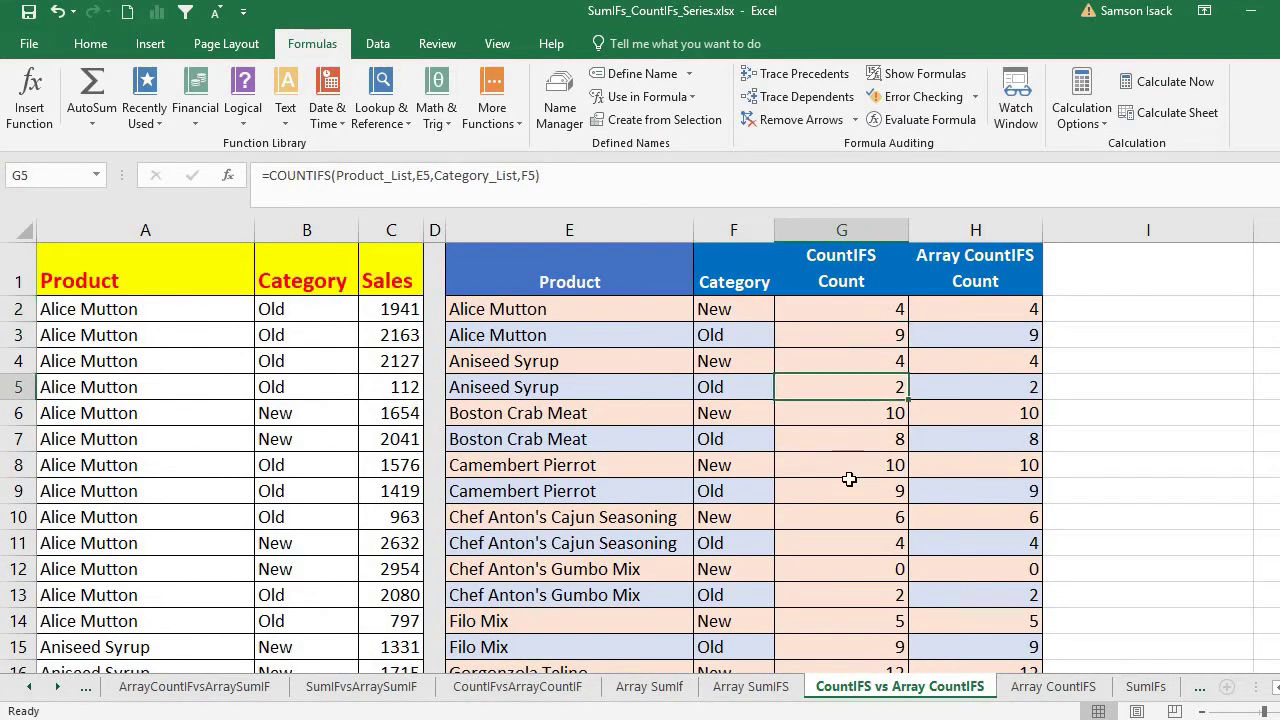
{"action": "left_click", "coordinate": [849, 490]}
{"action": "left_click", "coordinate": [850, 570]}
{"action": "left_click", "coordinate": [833, 636]}
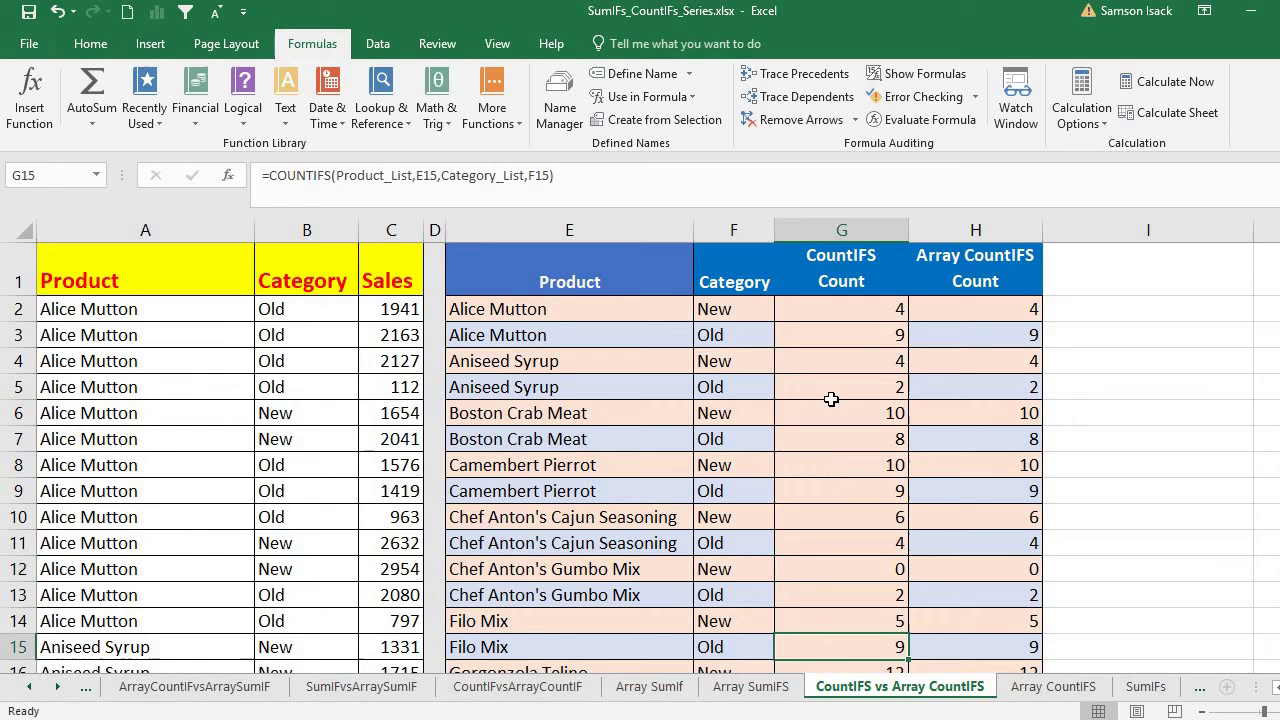
Compare the CountIFS and Array CountIFS formulas side by side in rows 2 to 4.
{"action": "left_click", "coordinate": [869, 314]}
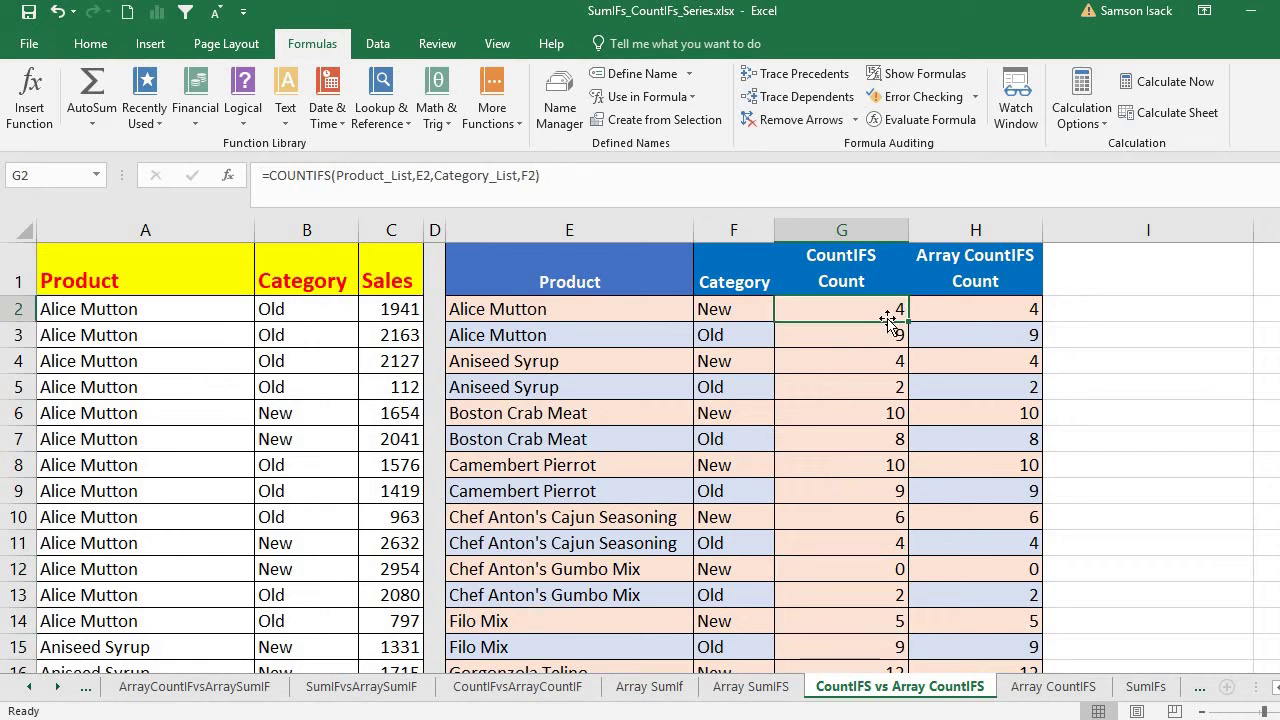
{"action": "left_click", "coordinate": [992, 309]}
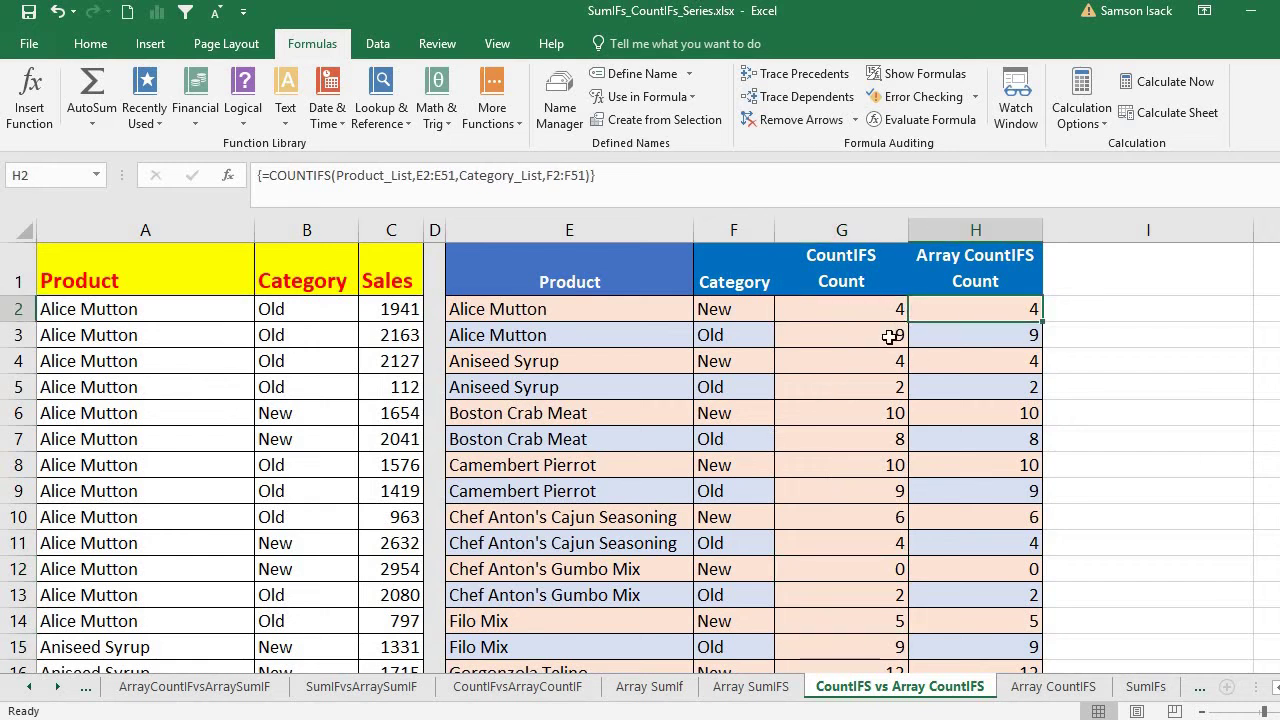
{"action": "left_click", "coordinate": [897, 332]}
{"action": "left_click", "coordinate": [980, 330]}
{"action": "left_click", "coordinate": [900, 368]}
{"action": "left_click", "coordinate": [934, 368]}
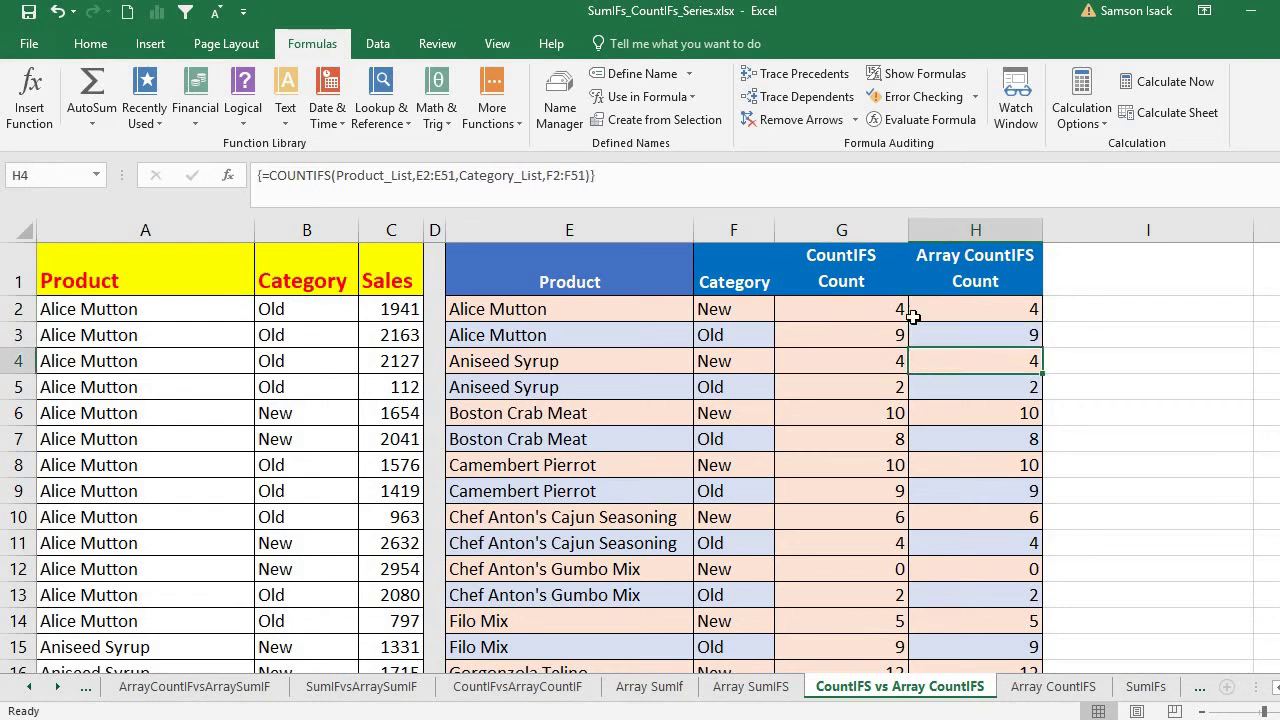
{"action": "left_click", "coordinate": [950, 311]}
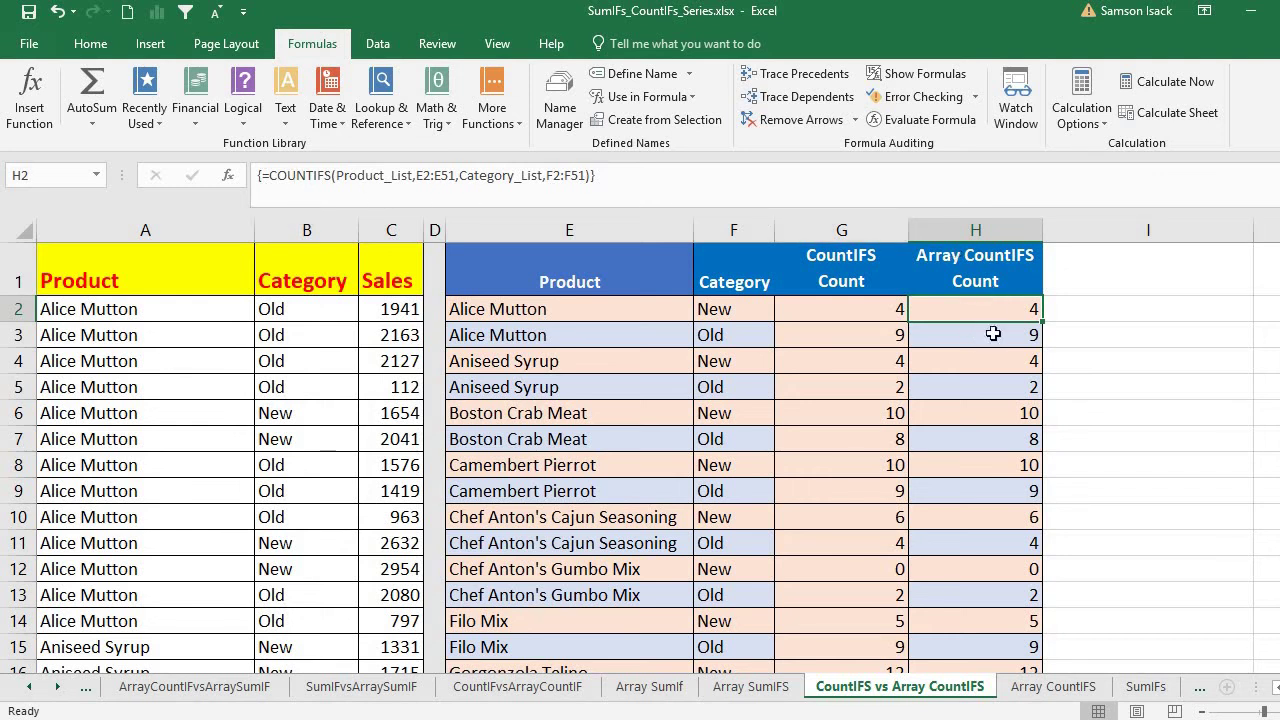
{"action": "left_click", "coordinate": [868, 310]}
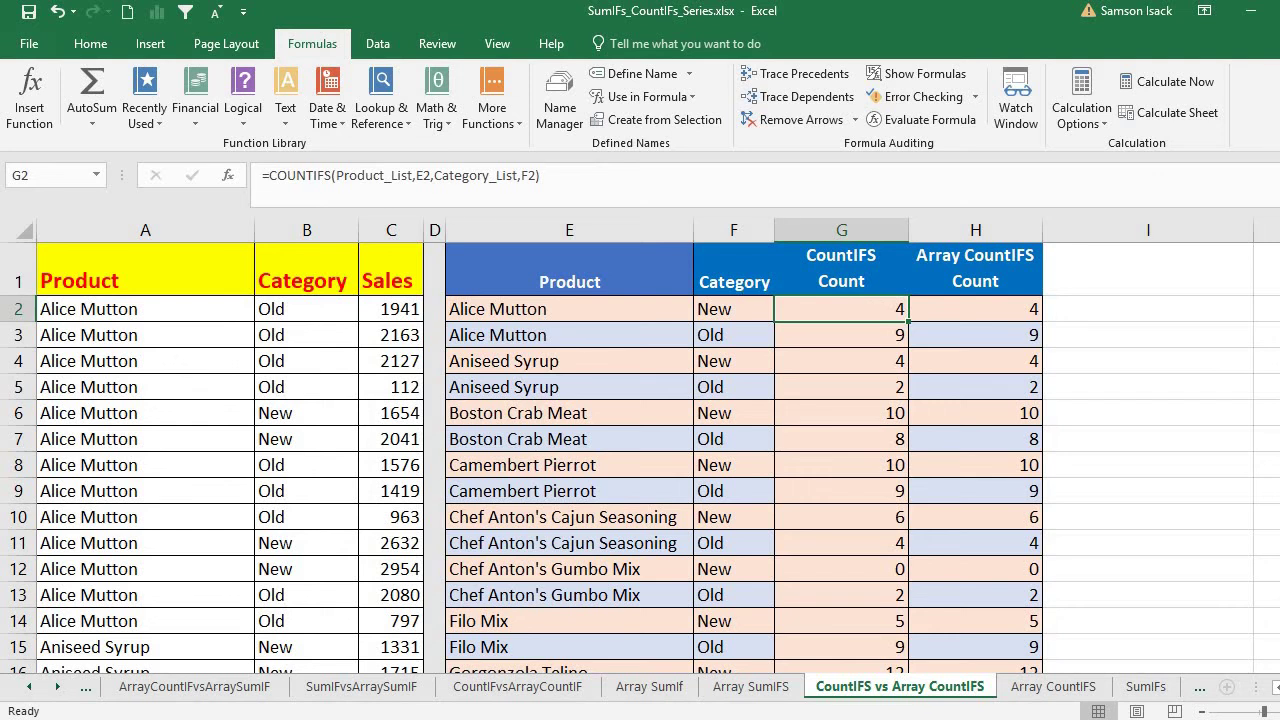
Total the CountIFS Count column in G52 with a SUM of G2:G51.
{"action": "scroll", "coordinate": [640, 457], "scroll_direction": "down", "scroll_amount": 20}
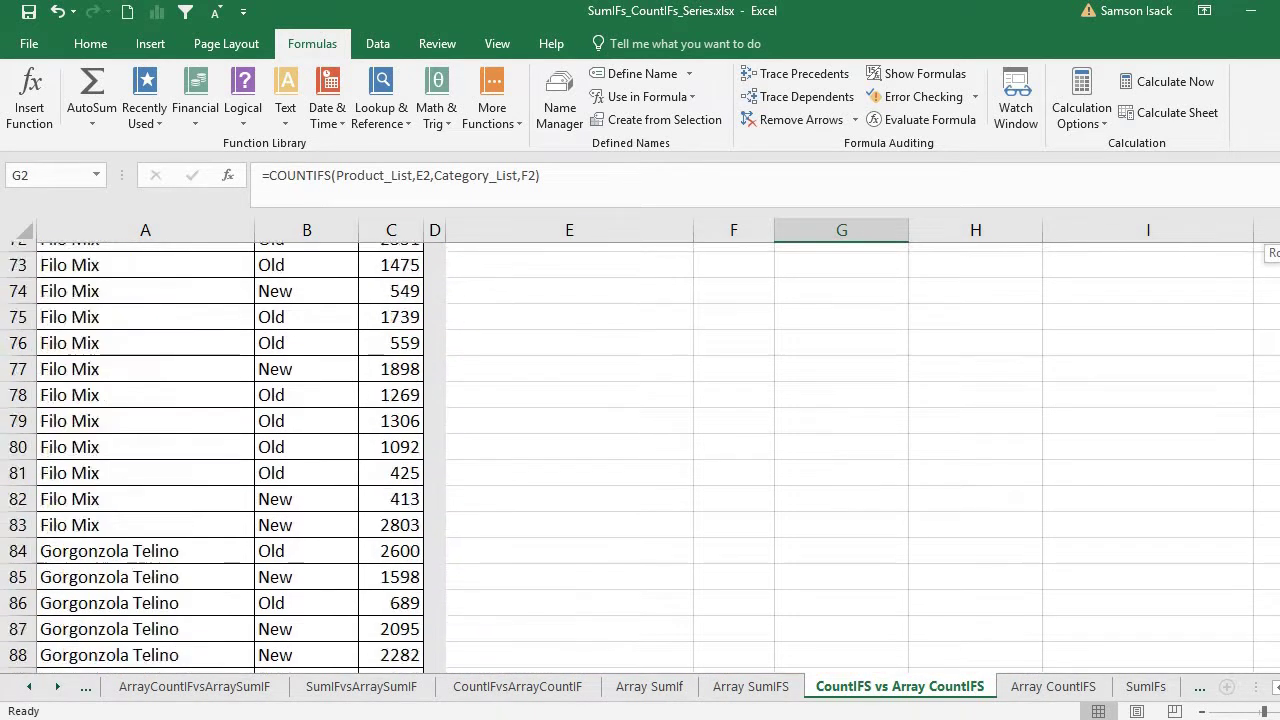
{"action": "scroll", "coordinate": [640, 457], "scroll_direction": "up", "scroll_amount": 13}
{"action": "scroll", "coordinate": [640, 457], "scroll_direction": "down", "scroll_amount": 3}
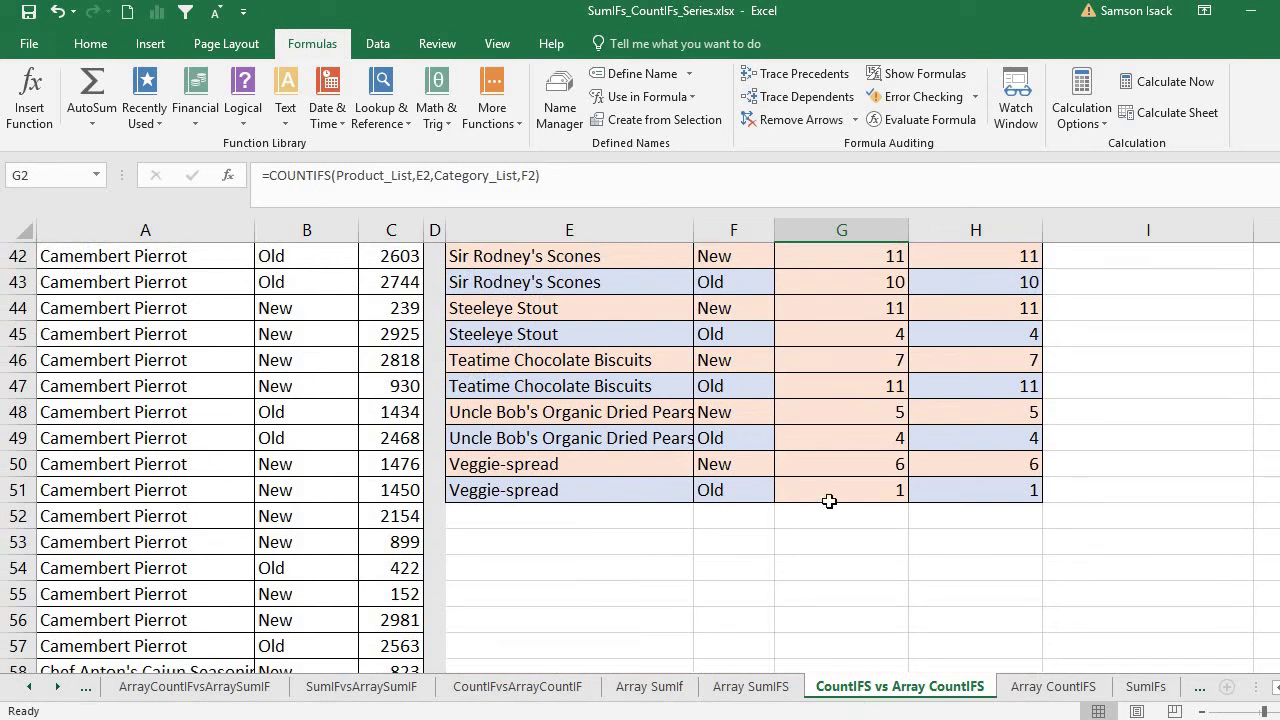
{"action": "left_click", "coordinate": [831, 519]}
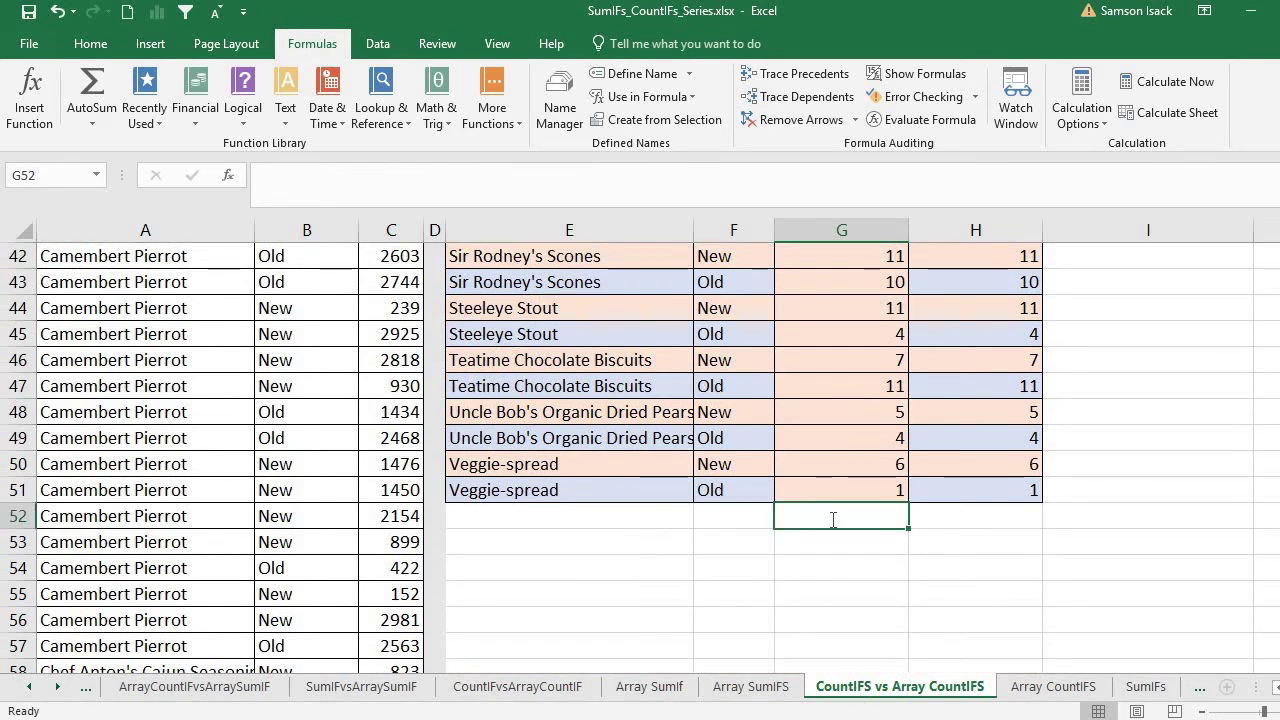
{"action": "type", "text": "=SUM"}
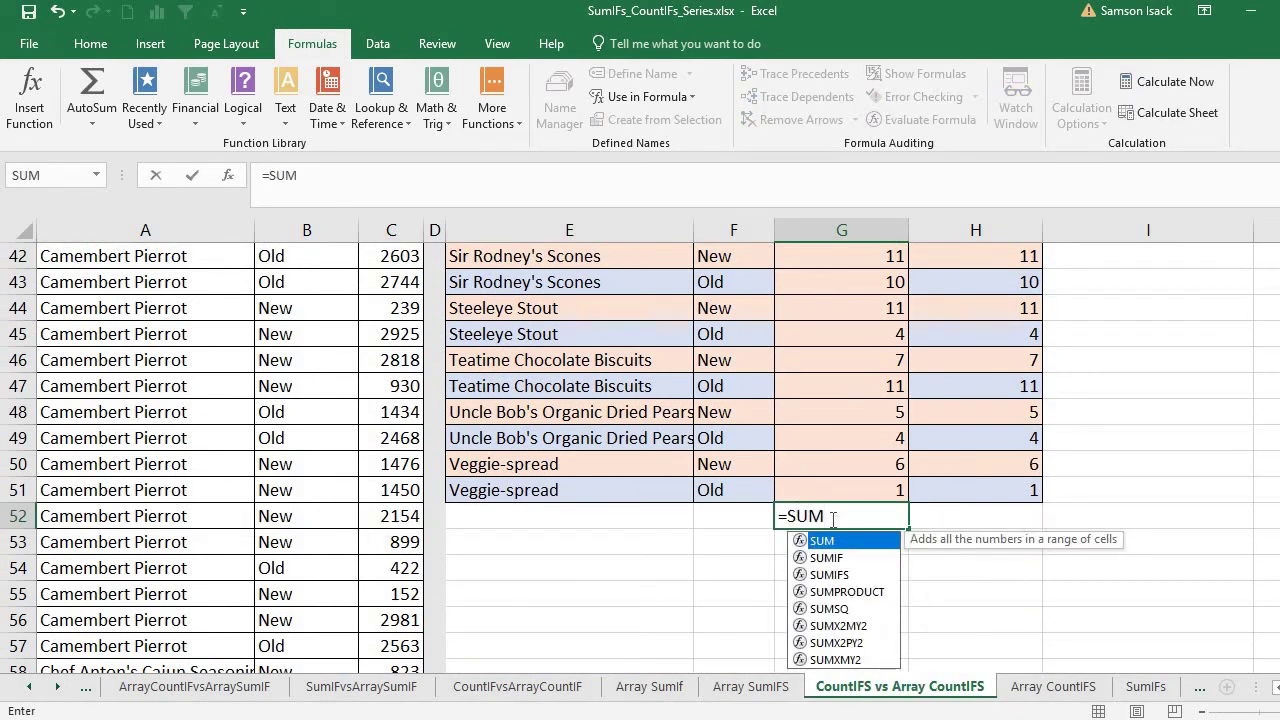
{"action": "type", "text": "("}
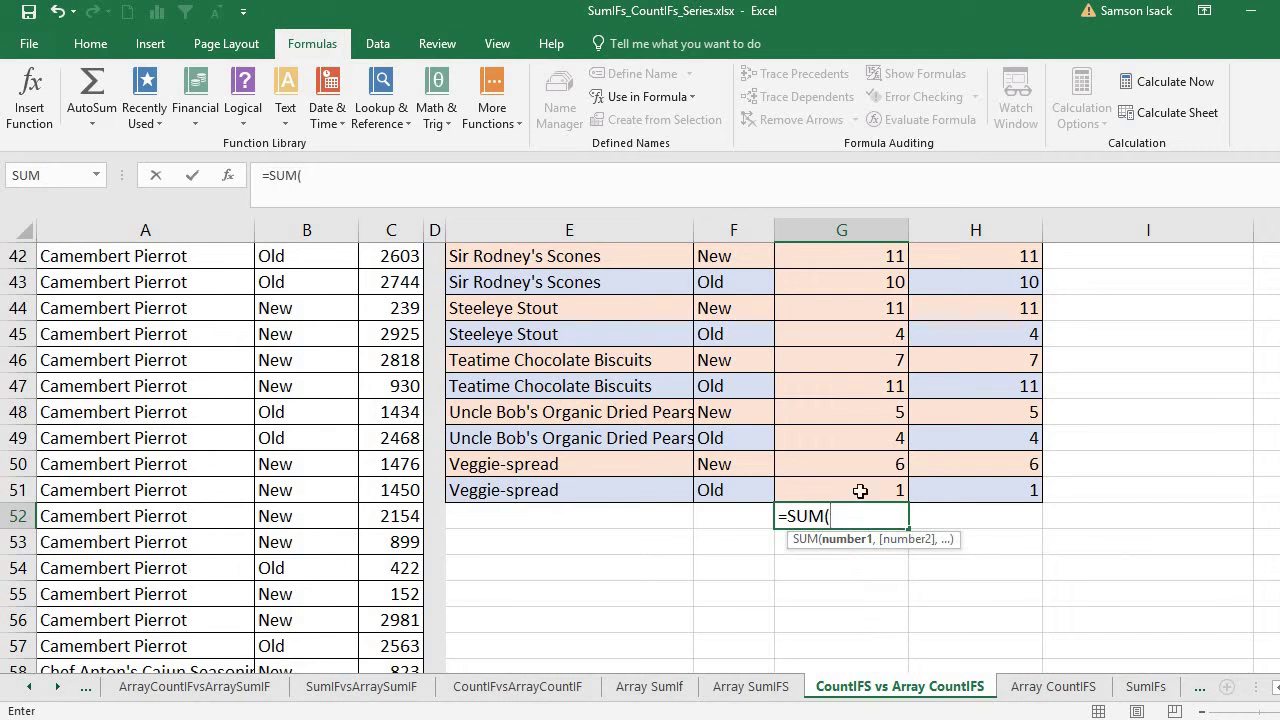
{"action": "left_click_drag", "start_coordinate": [822, 486], "coordinate": [857, 303]}
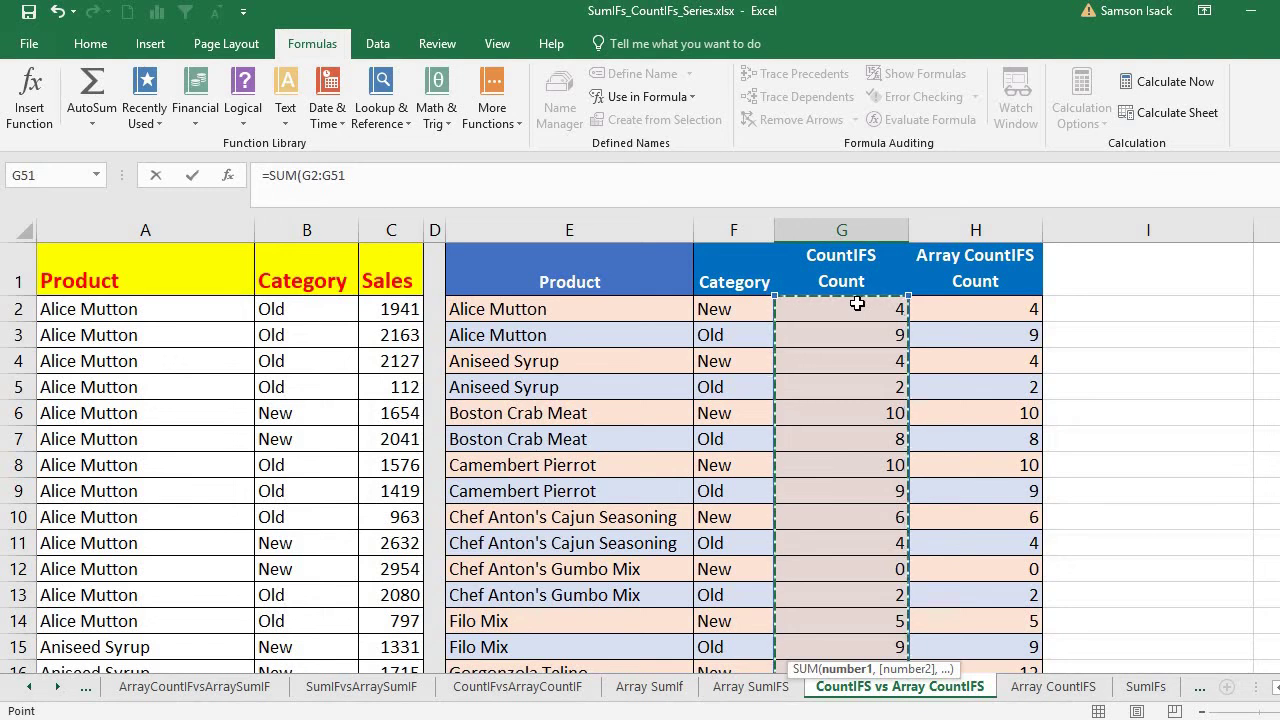
{"action": "key", "text": "Return"}
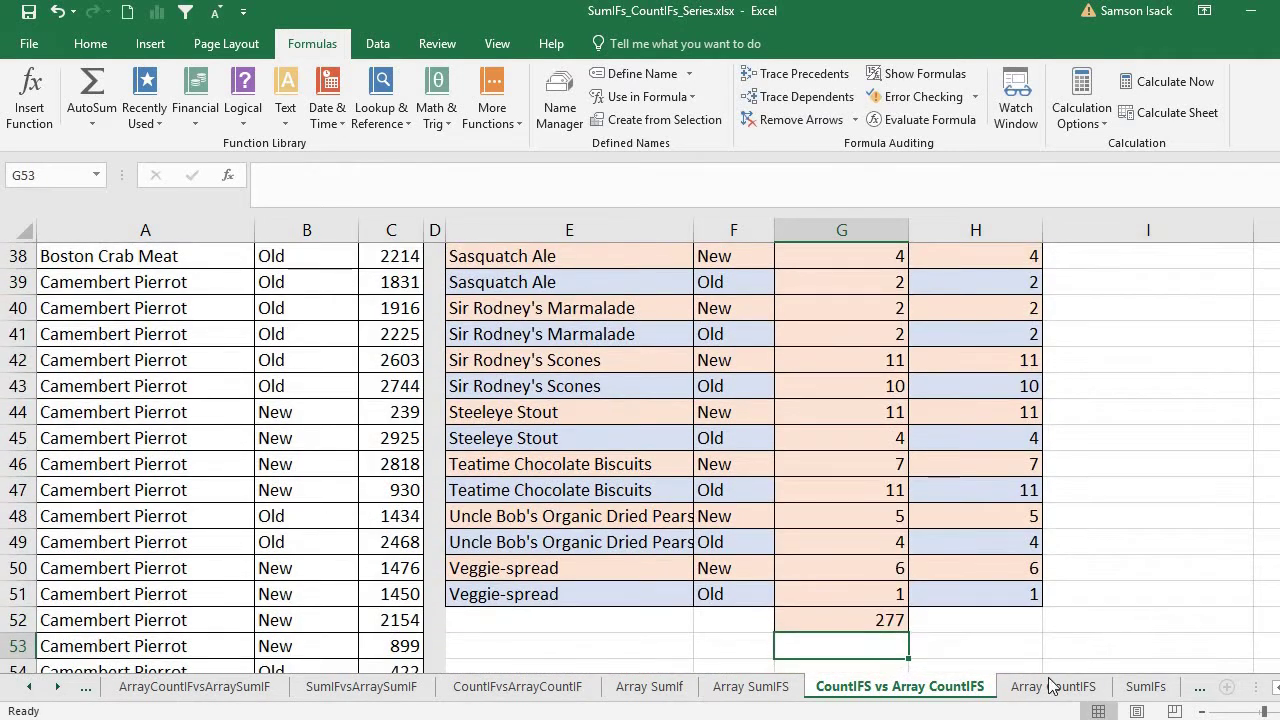
Copy the SUM formula from G52 across to H52 to total the Array CountIFS Count column.
{"action": "left_click", "coordinate": [900, 620]}
{"action": "left_click_drag", "start_coordinate": [903, 623], "coordinate": [993, 620]}
{"action": "left_click", "coordinate": [993, 620]}
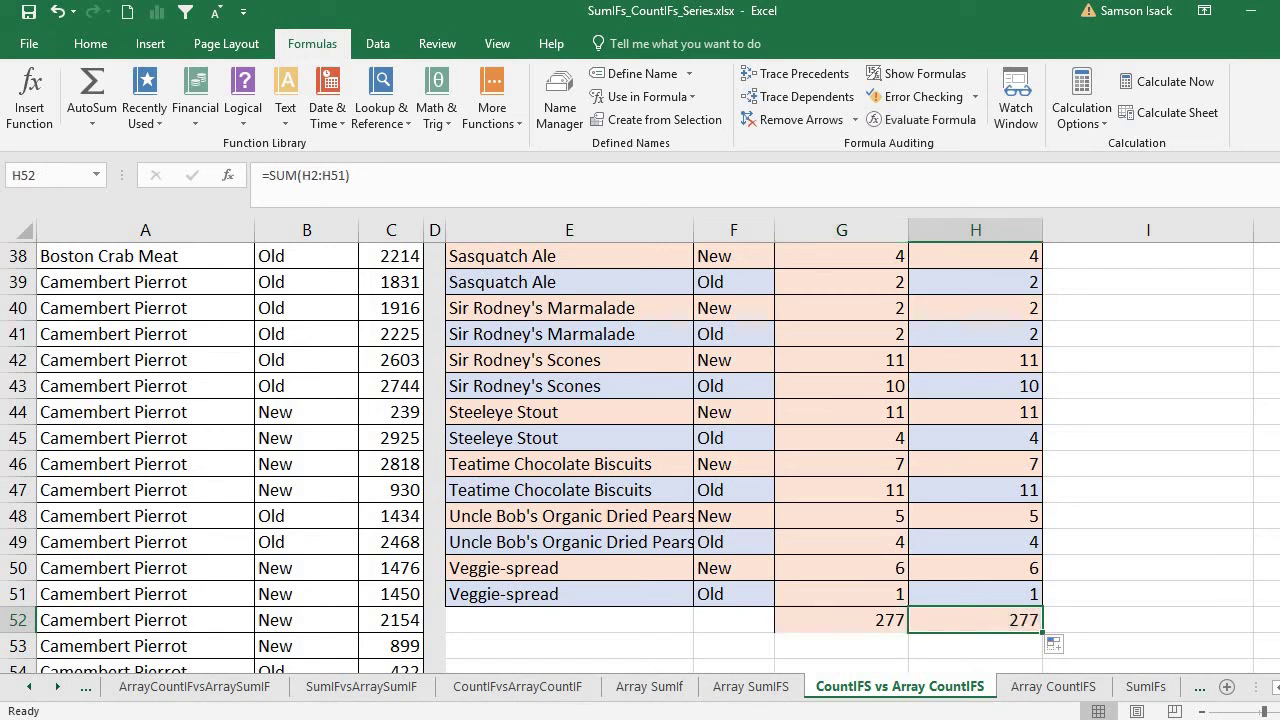
Check the last record of the source product list in column A, and compare the formulas in G2 and H2.
{"action": "scroll", "coordinate": [640, 458], "scroll_direction": "down", "scroll_amount": 20}
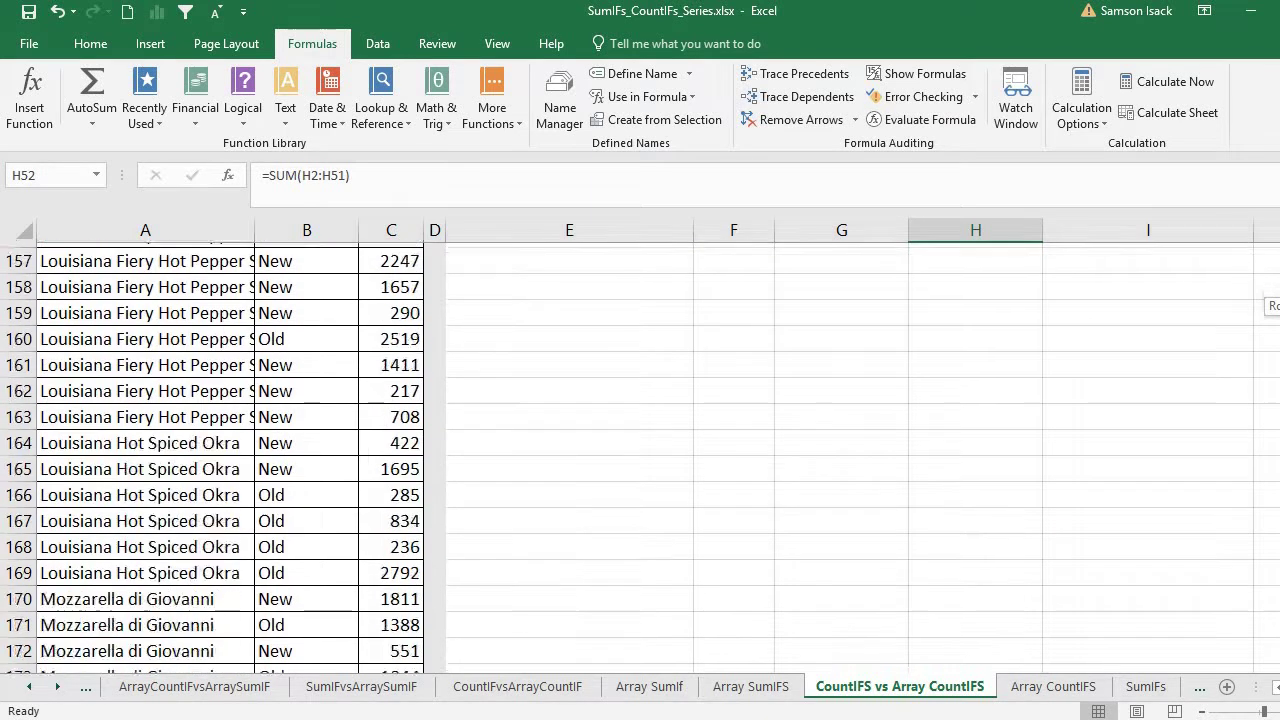
{"action": "scroll", "coordinate": [640, 458], "scroll_direction": "down", "scroll_amount": 20}
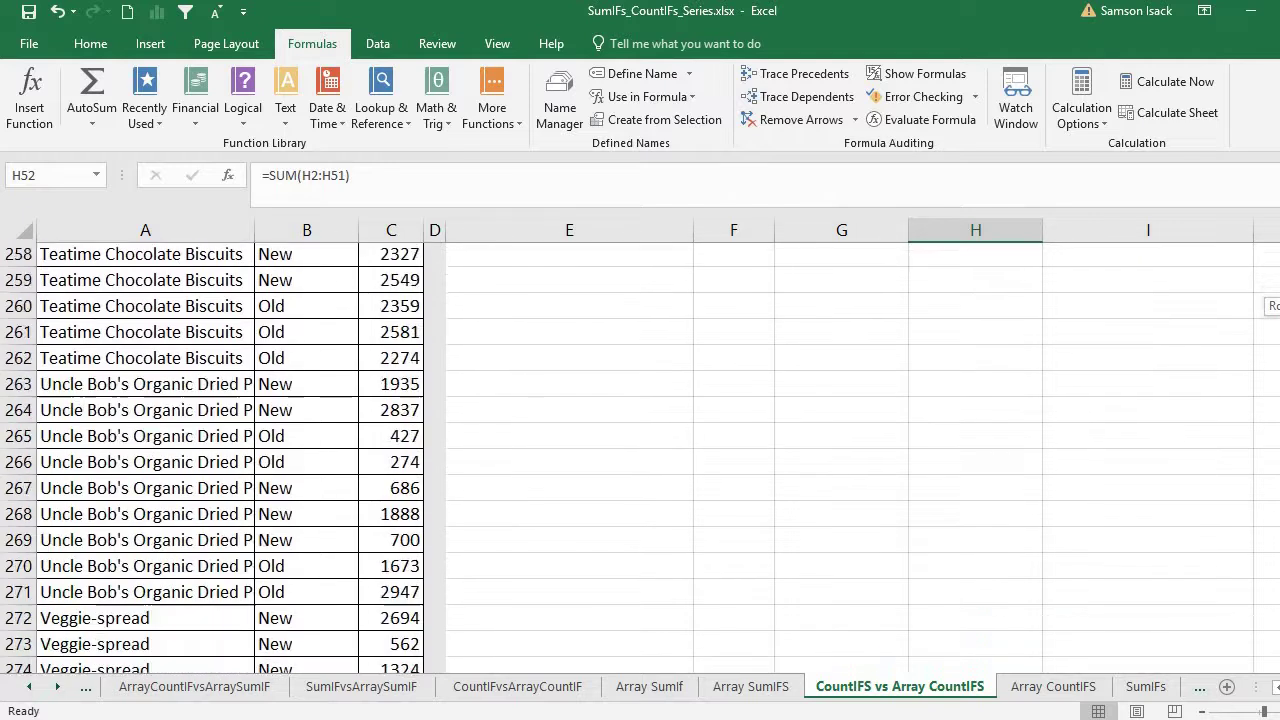
{"action": "left_click", "coordinate": [128, 621]}
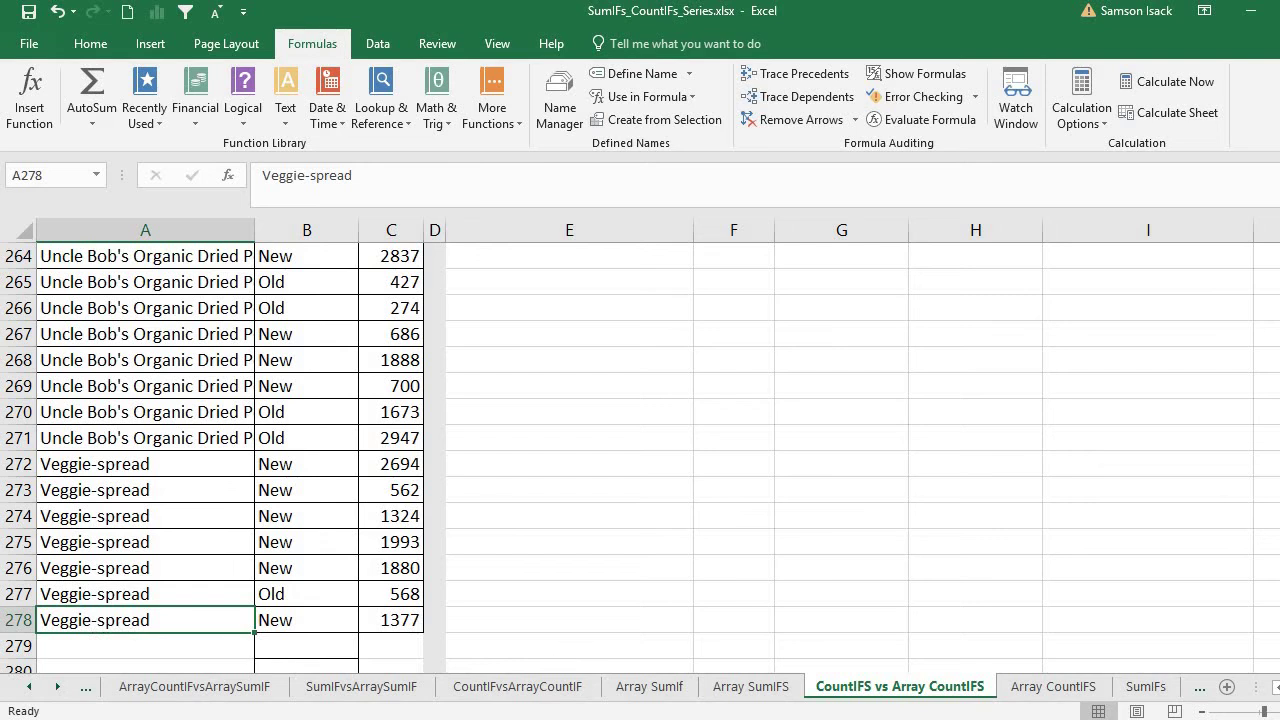
{"action": "scroll", "coordinate": [1051, 457], "scroll_direction": "up", "scroll_amount": 20}
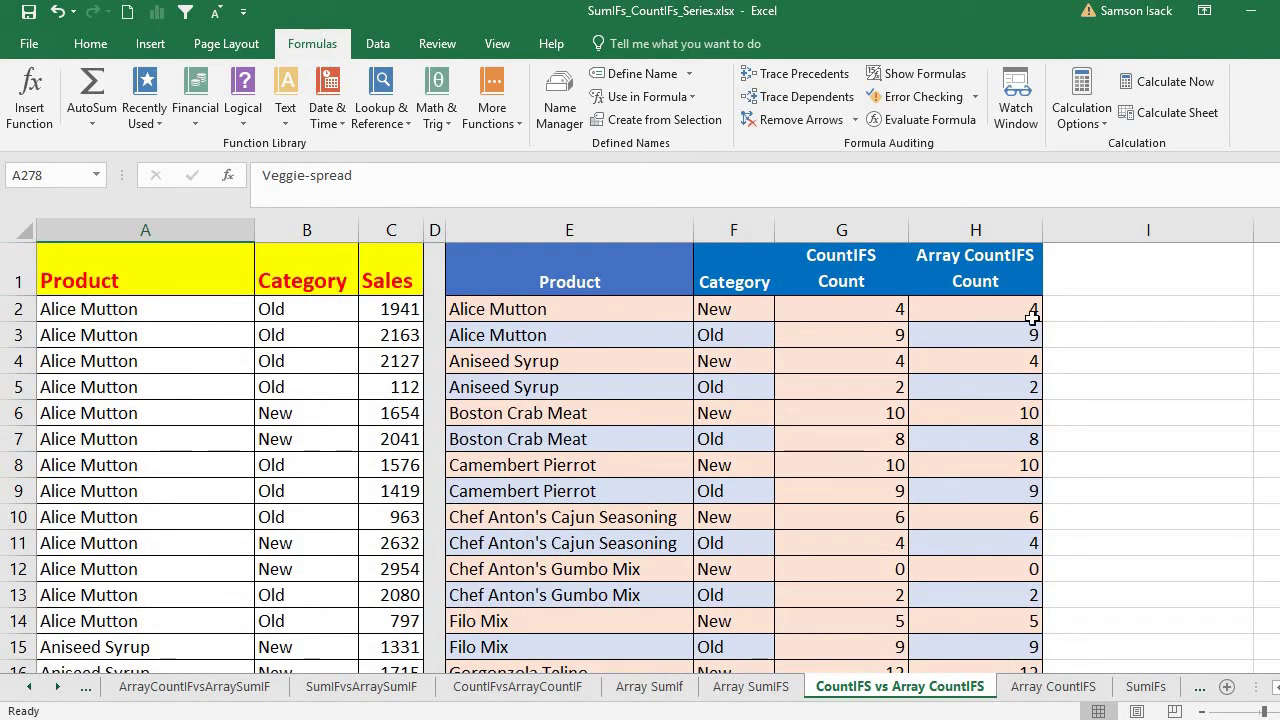
{"action": "left_click", "coordinate": [827, 305]}
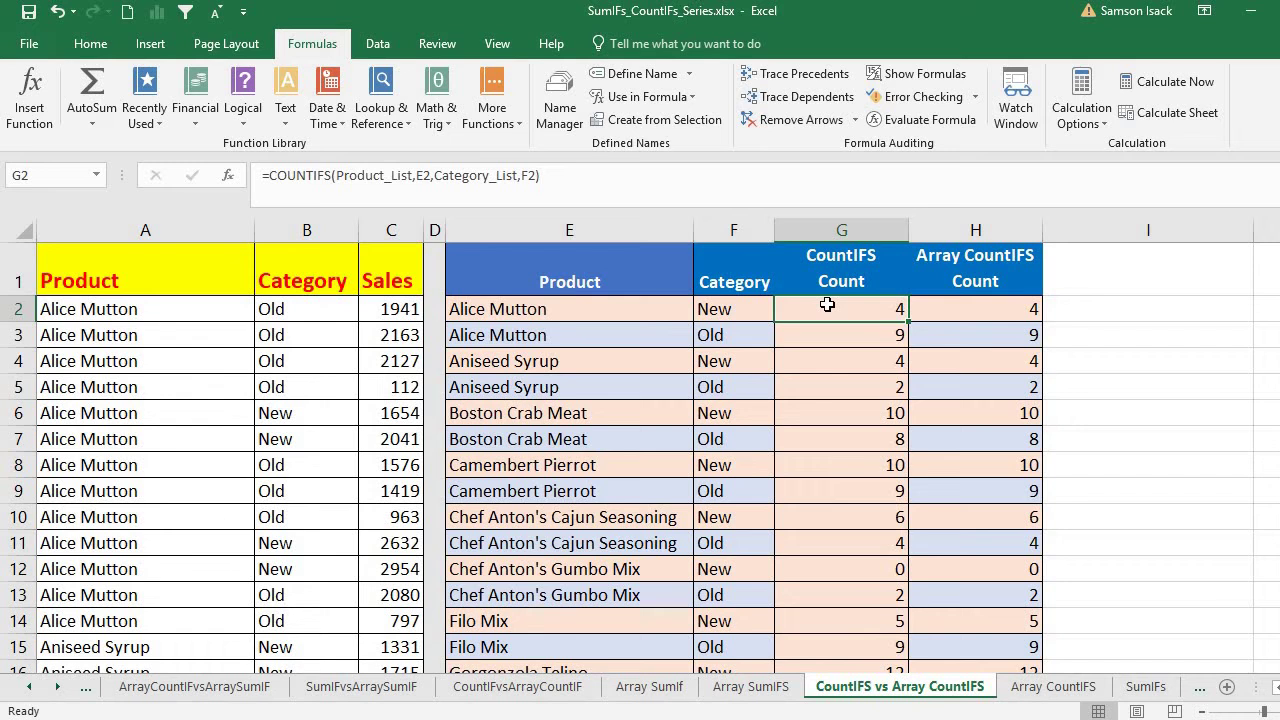
{"action": "left_click", "coordinate": [958, 308]}
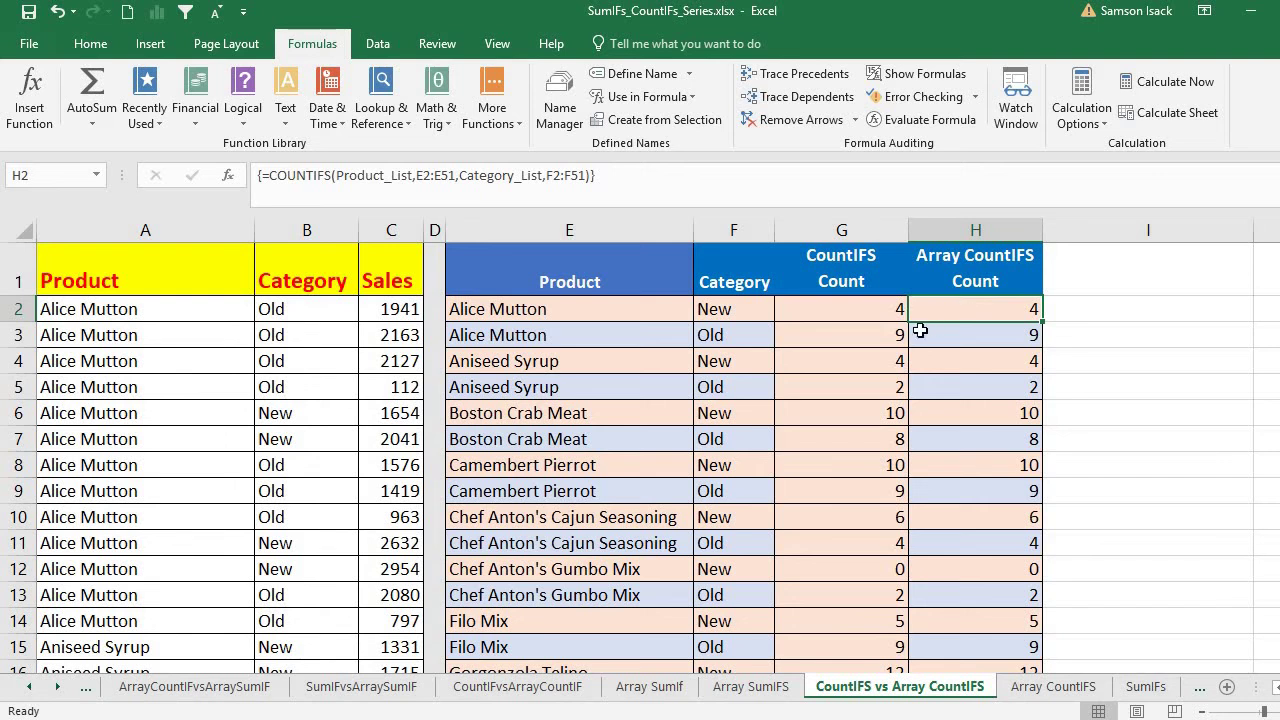
{"action": "left_click", "coordinate": [848, 316]}
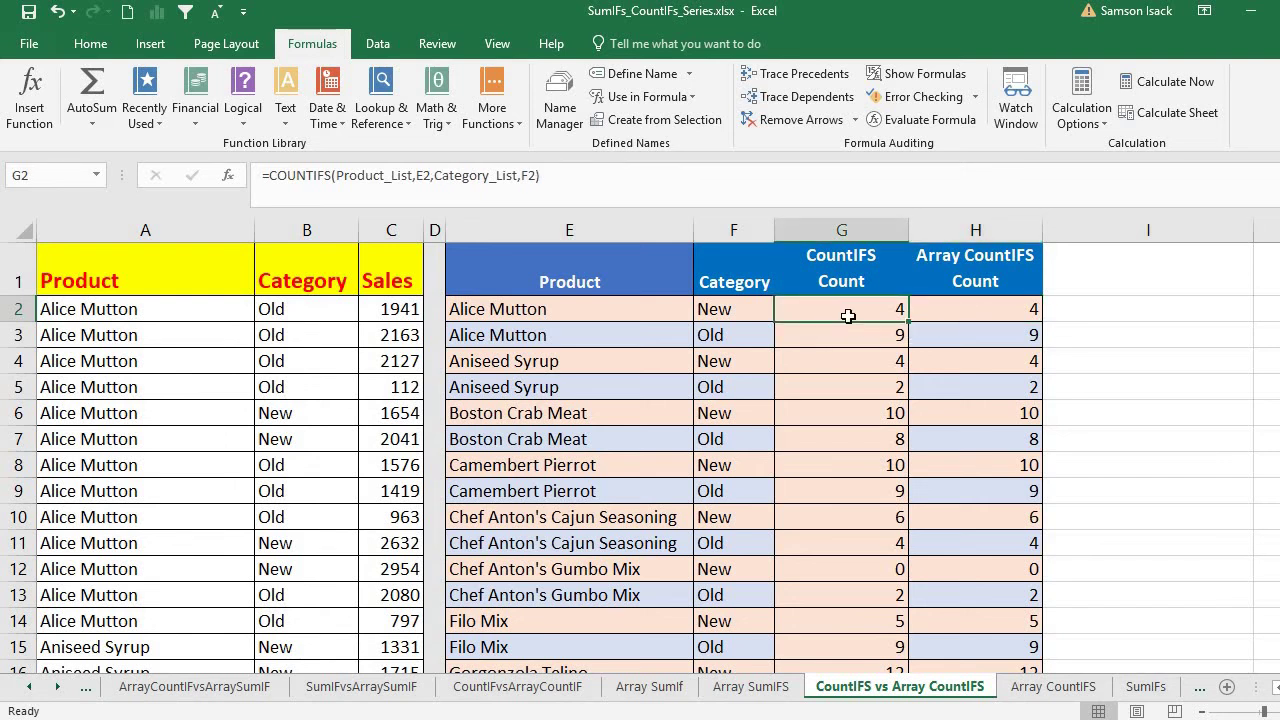
{"action": "left_click", "coordinate": [952, 306]}
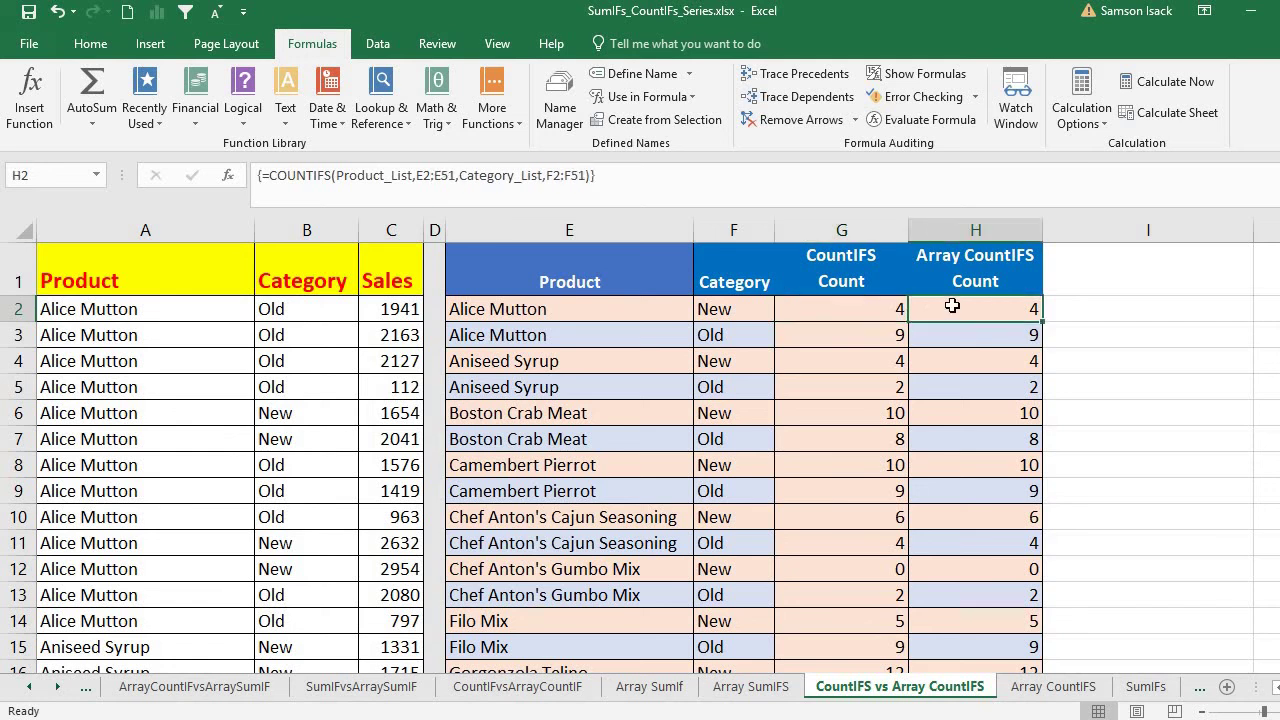